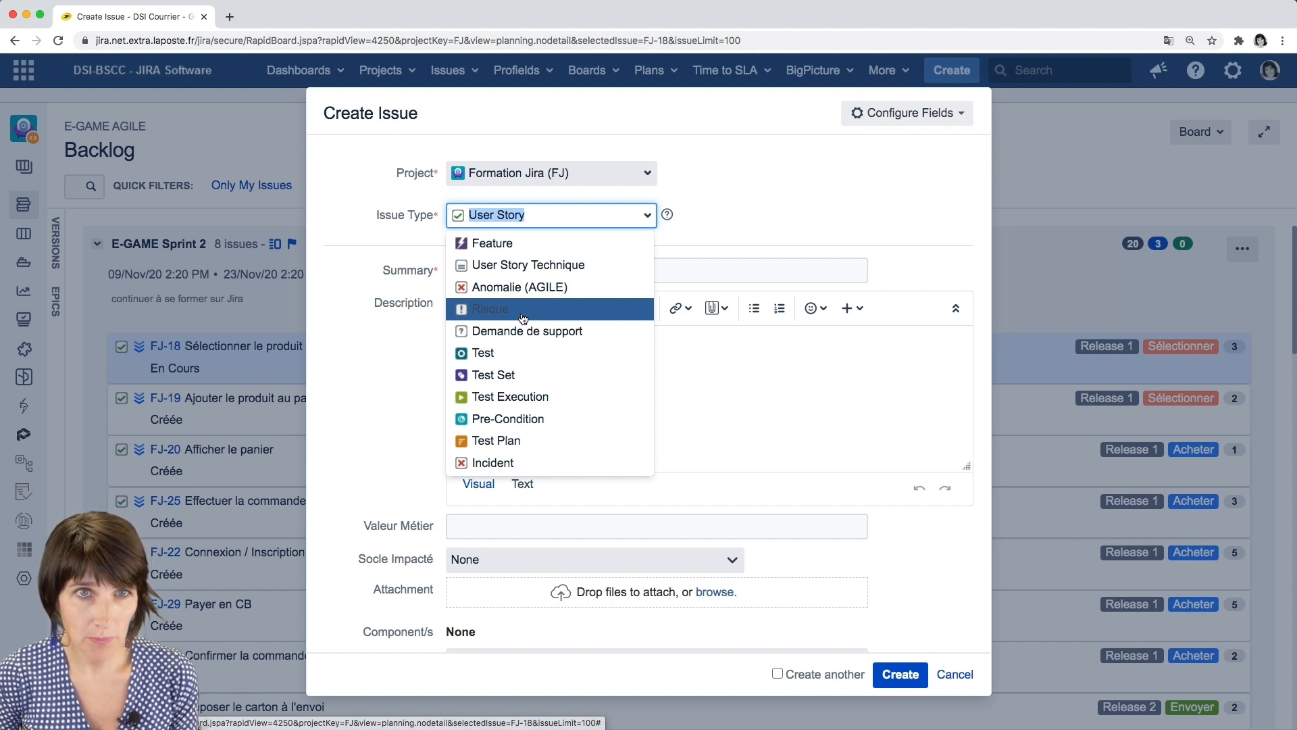
Keep User Story as the issue type and set the summary to "Rechercher un produit dans les "TOP VENTES""
left_click(592, 211)
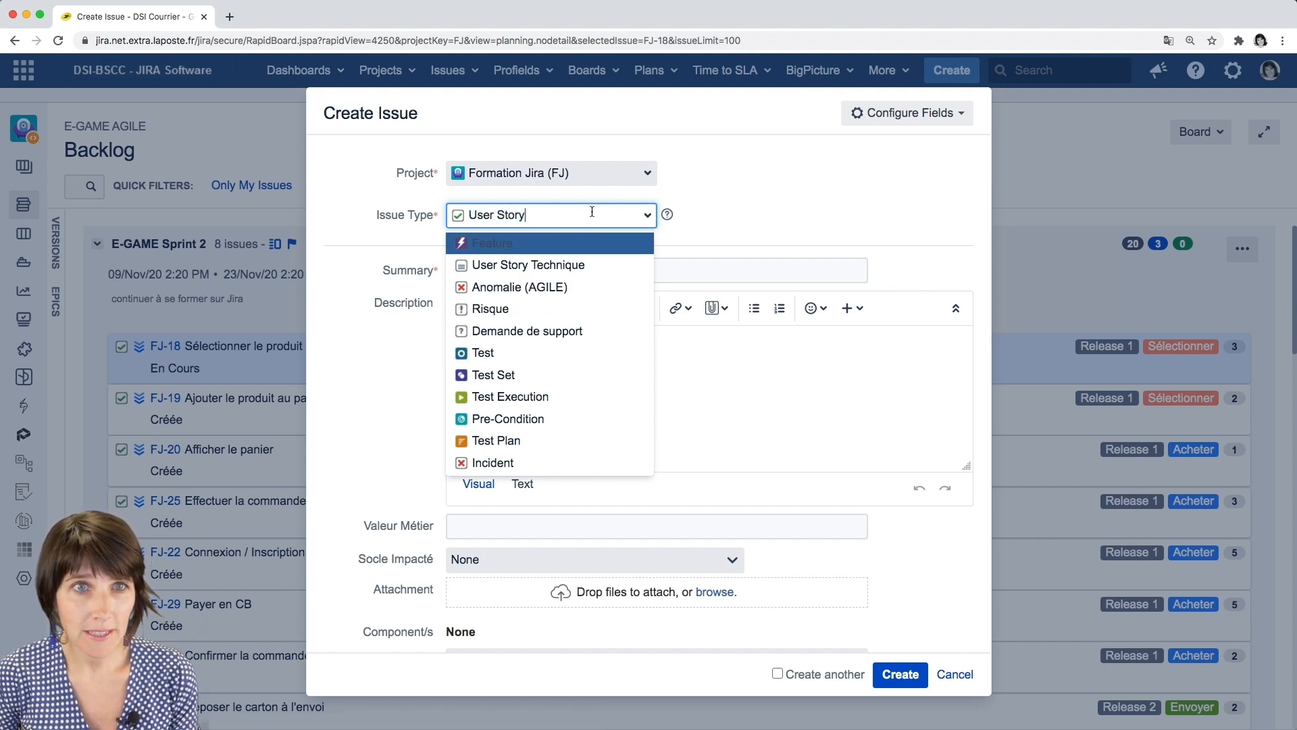
left_click(737, 225)
left_click(536, 272)
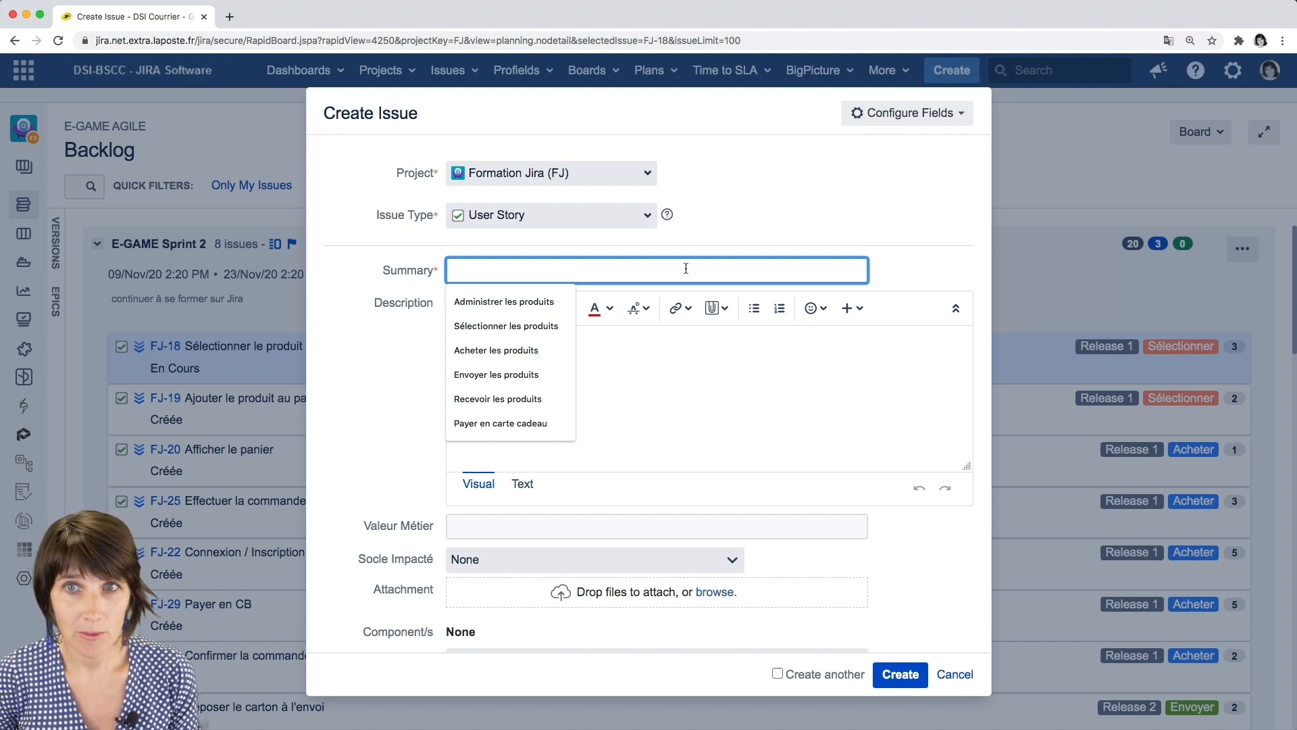
type("Rechercher un produit dans les \"TOP VENTES\"")
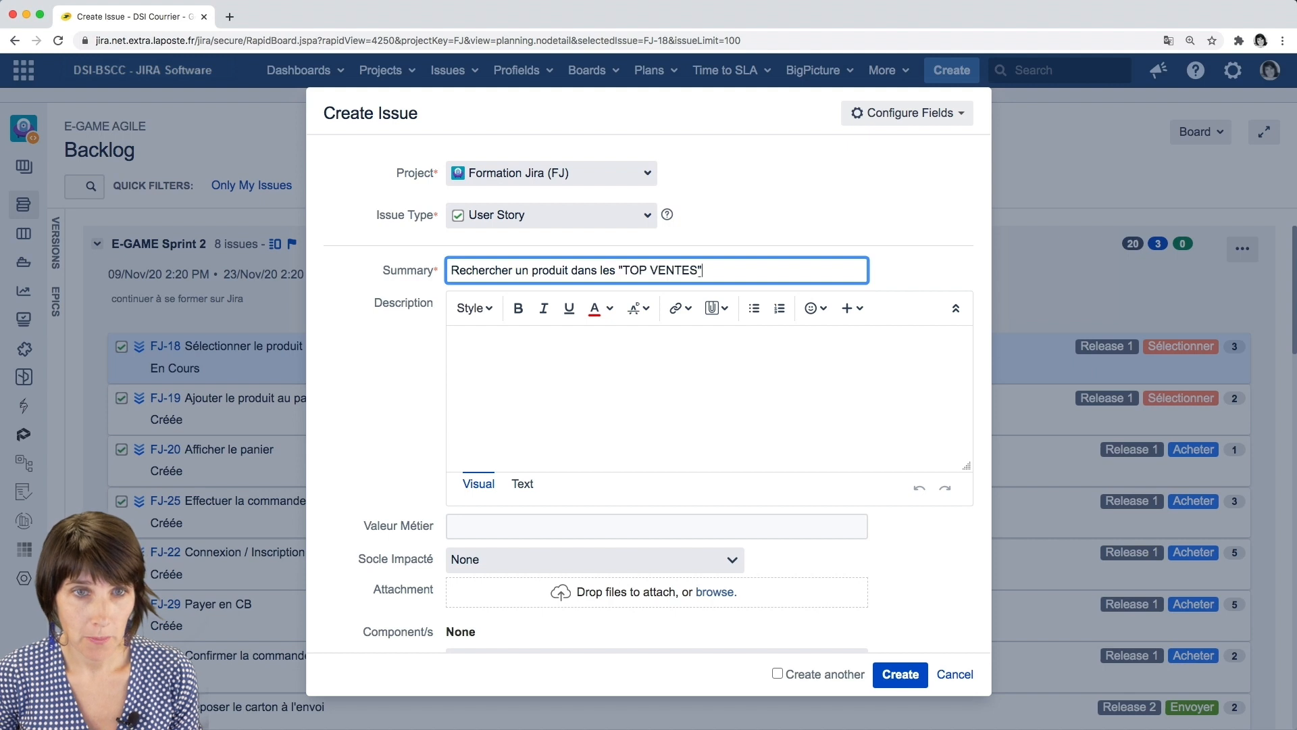
left_click(894, 270)
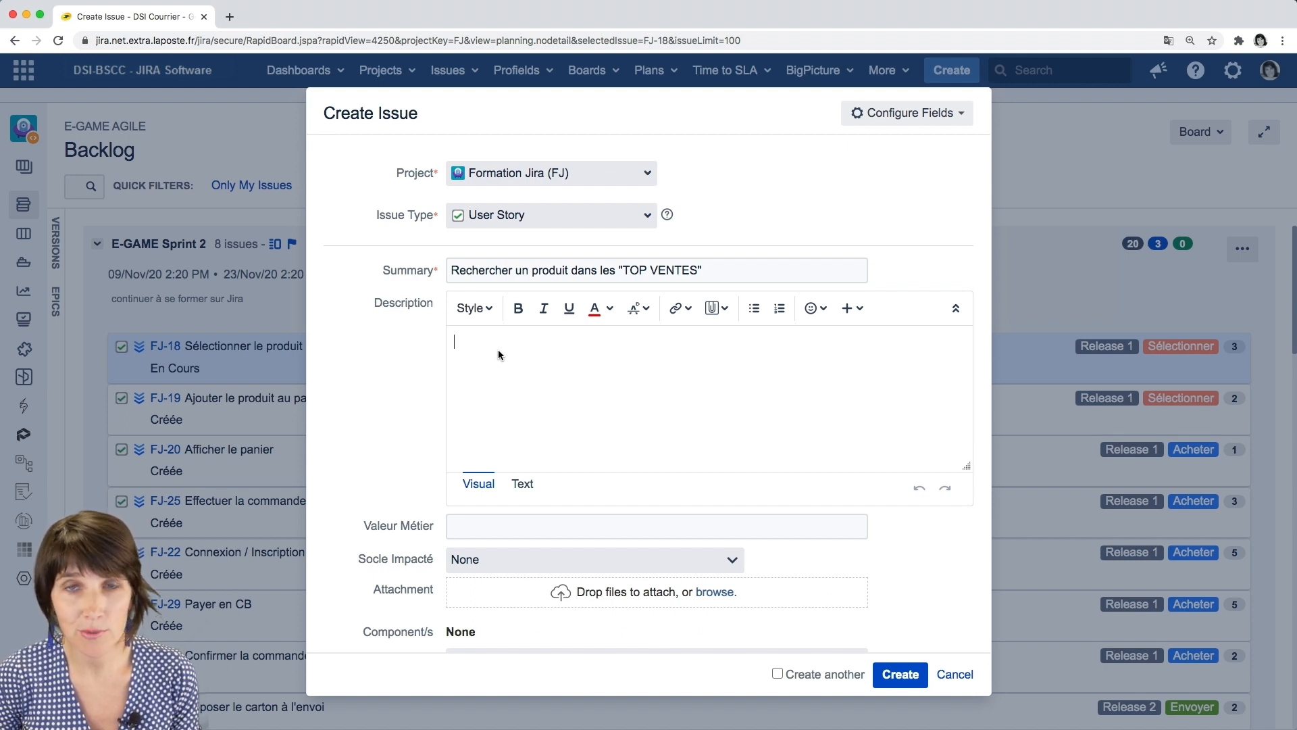
Write the description: "En tant que" a client, "Je veux rechercher un produit parmi les "TOP VENTES" du site", "Afin de" find inspiration for a colleague's birthday gift
type("E")
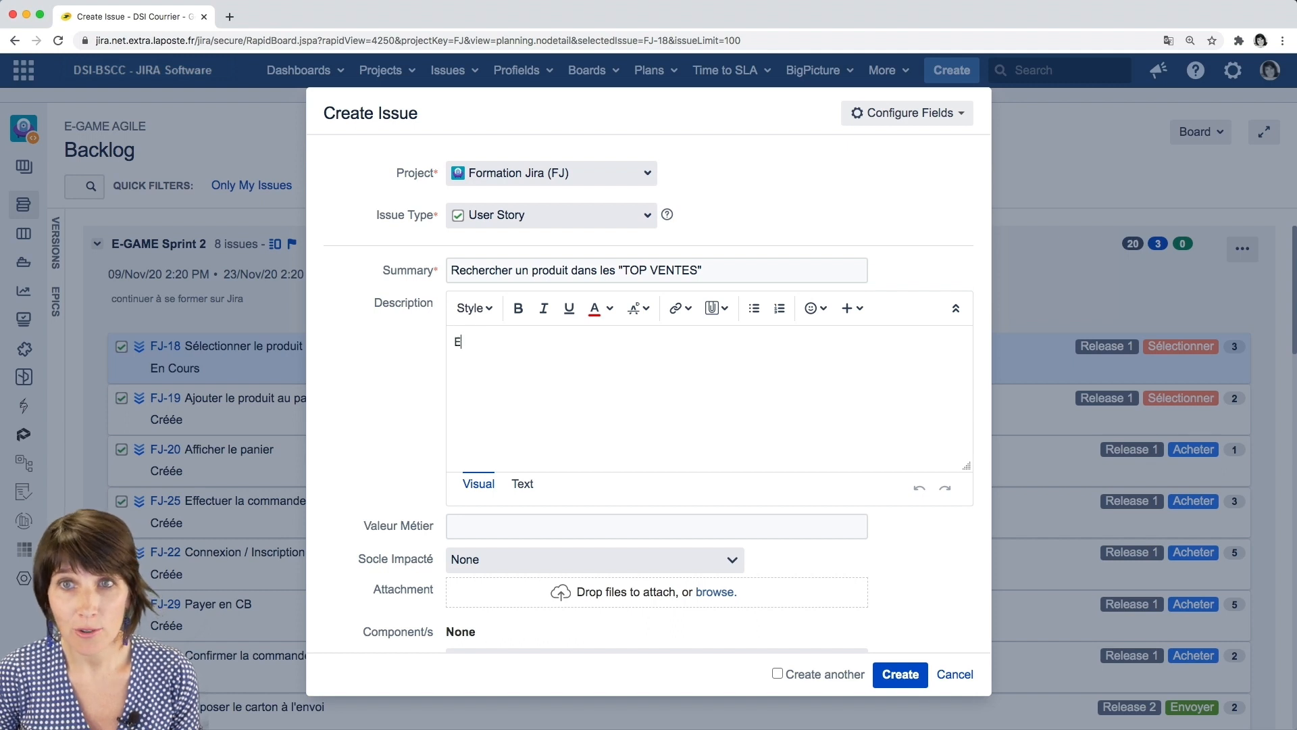
type("n tant que Ma")
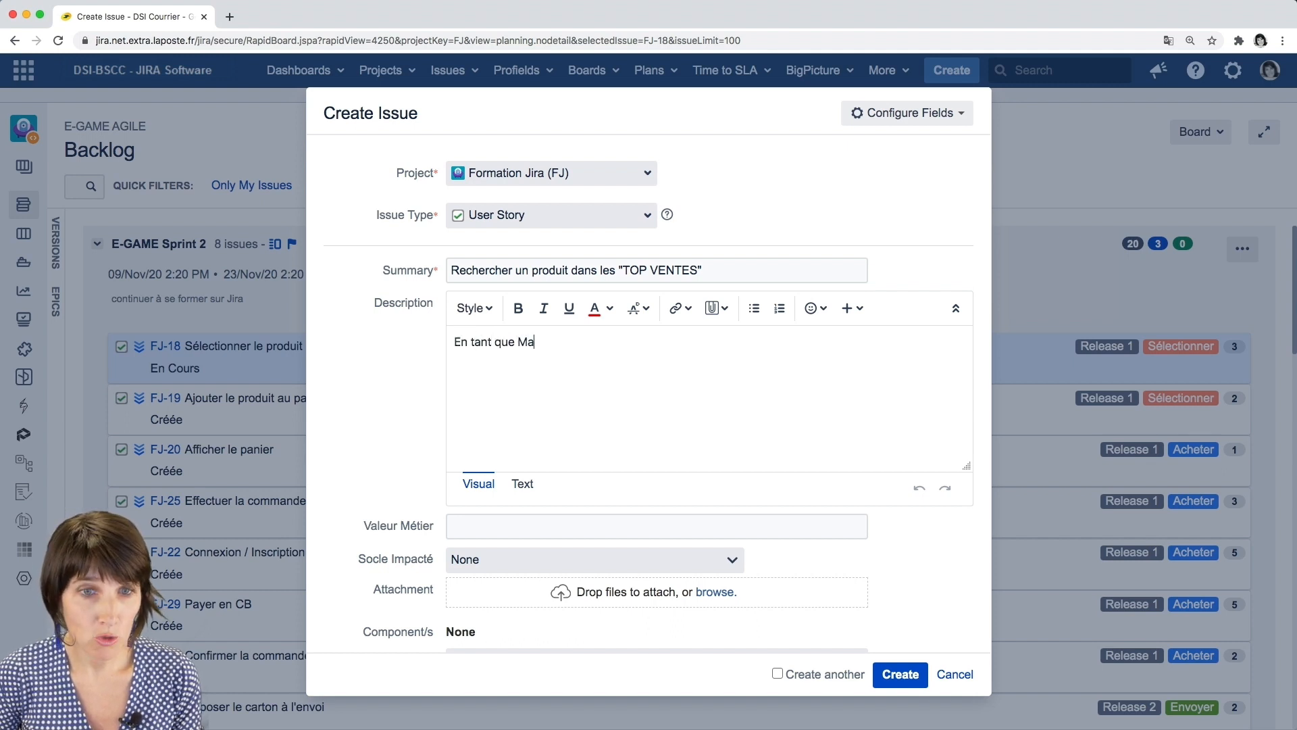
type("rc, client")
key("Return")
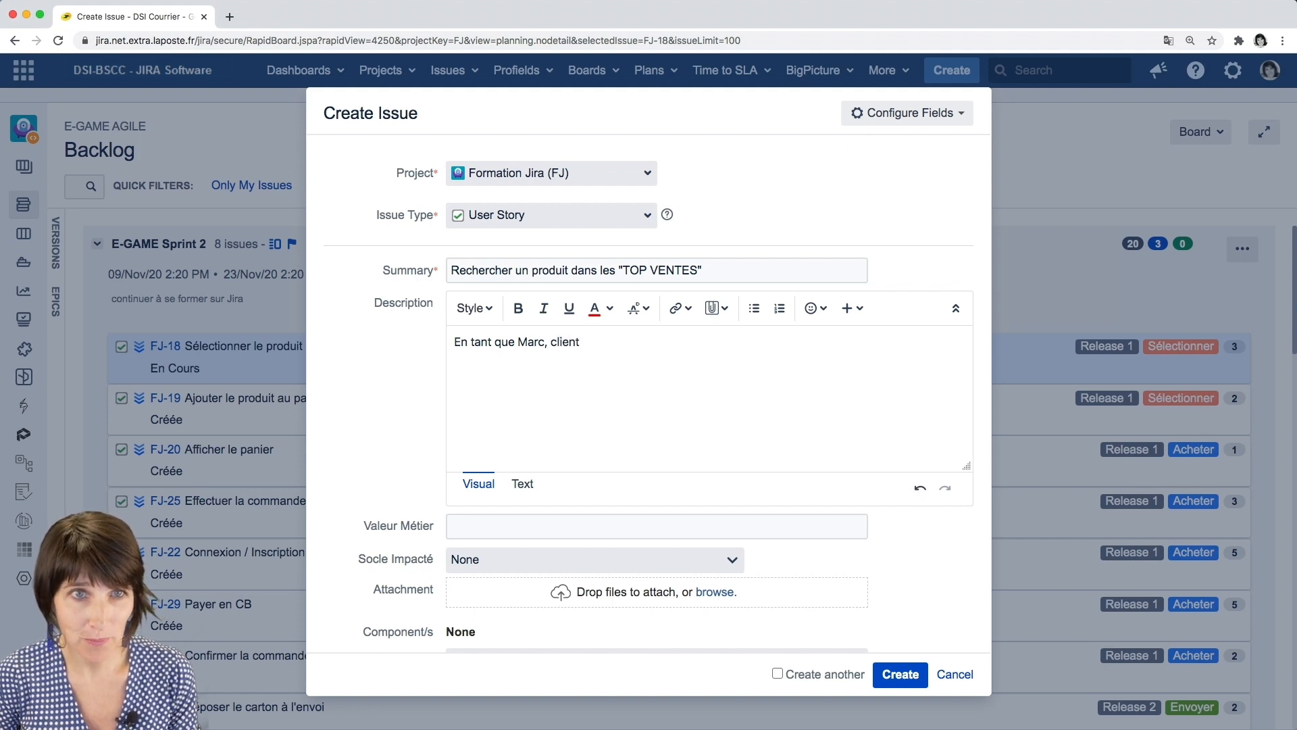
type("Je veux rechercher un produit parmi les \"TOP VENTES\" du site")
key("Return")
type("Afin de trouver de l'inspiration et gagner du temps dans le choix du cadeau d'anniversaire de mon collègue de bureau")
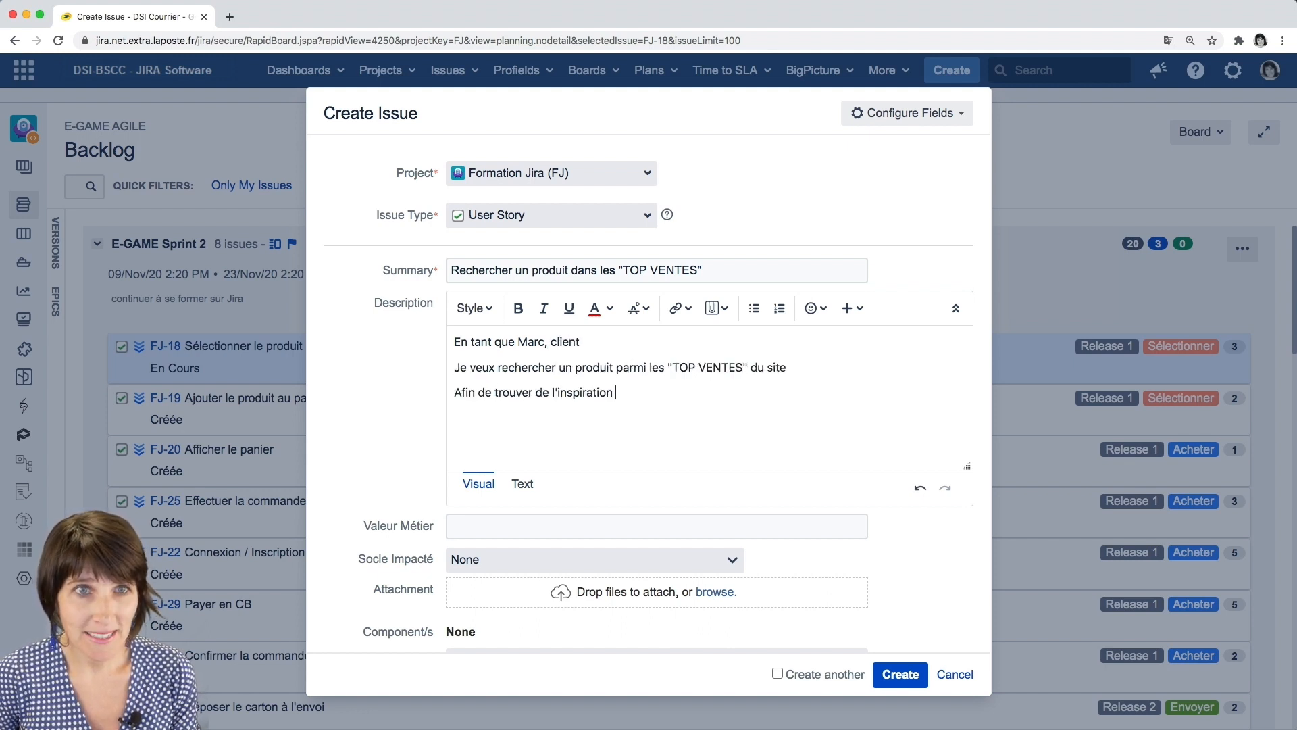
Make the opening words "En tant que", "Je veux" and "Afin de" bold in the description
left_click_drag(515, 341, 454, 342)
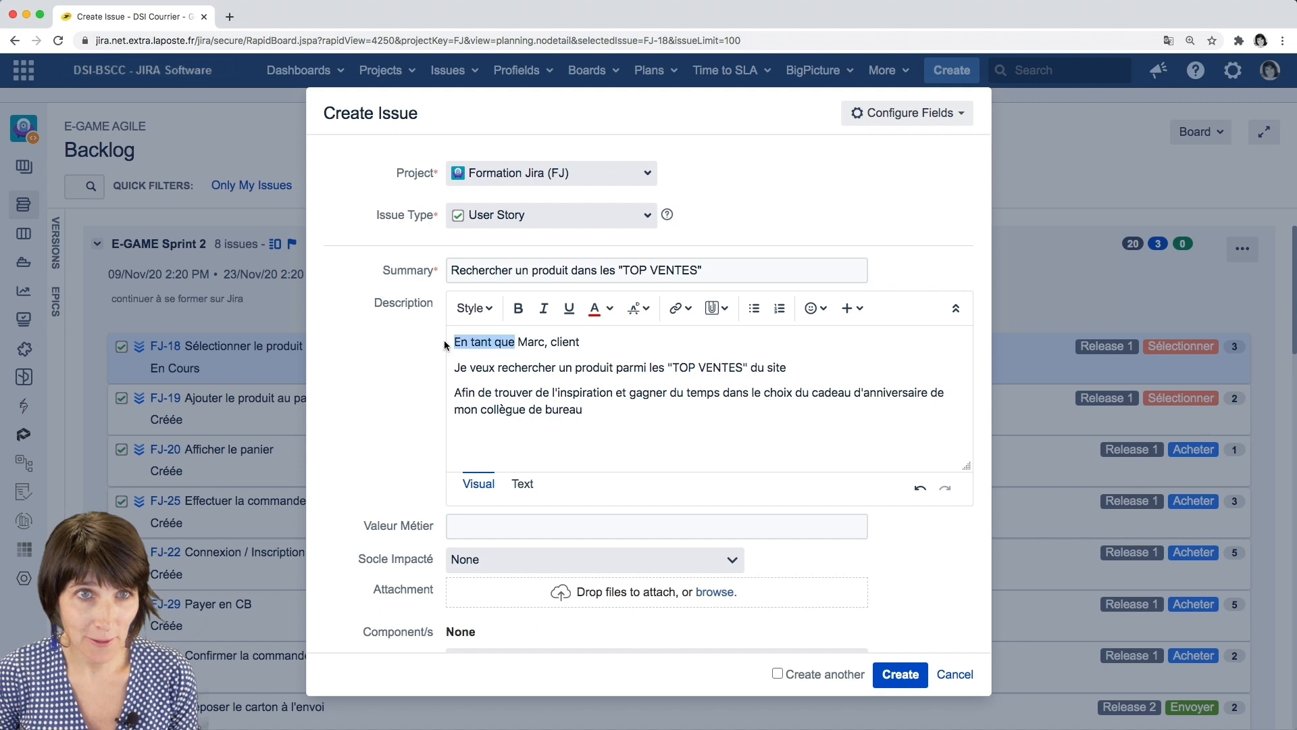
left_click(519, 308)
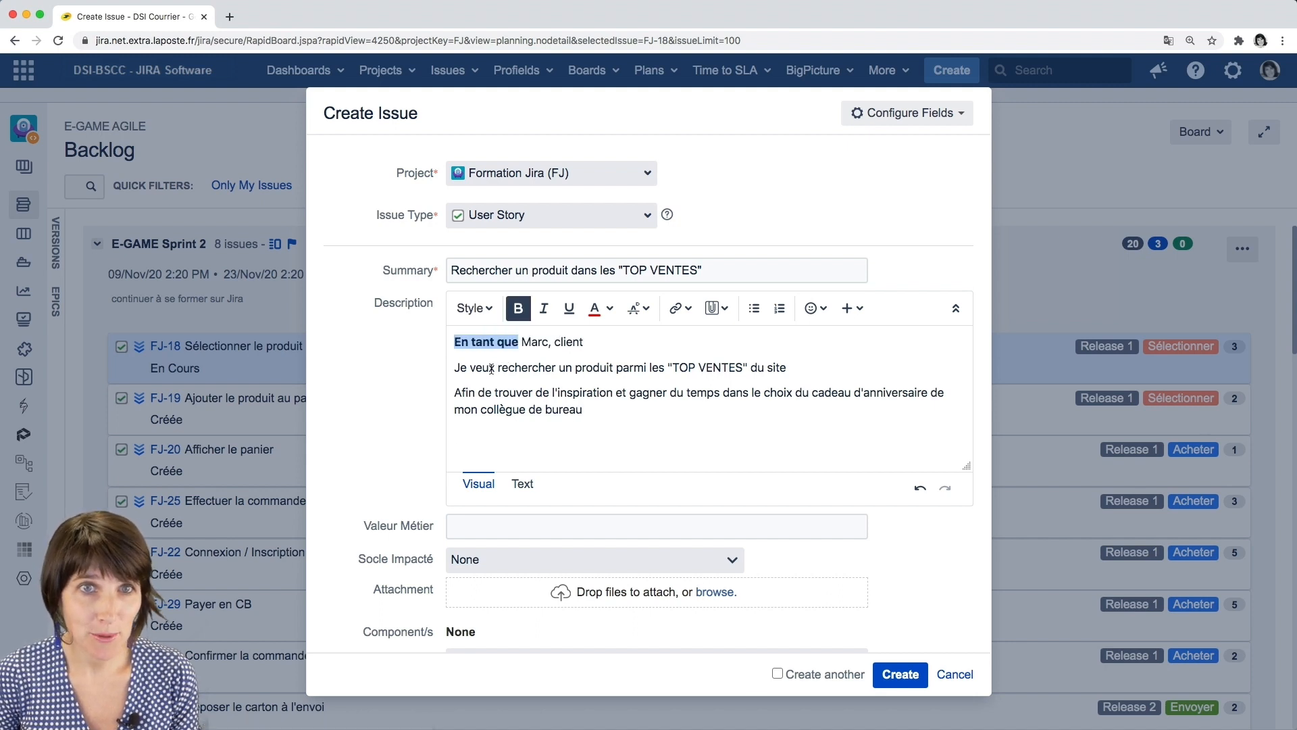
left_click_drag(496, 368, 449, 367)
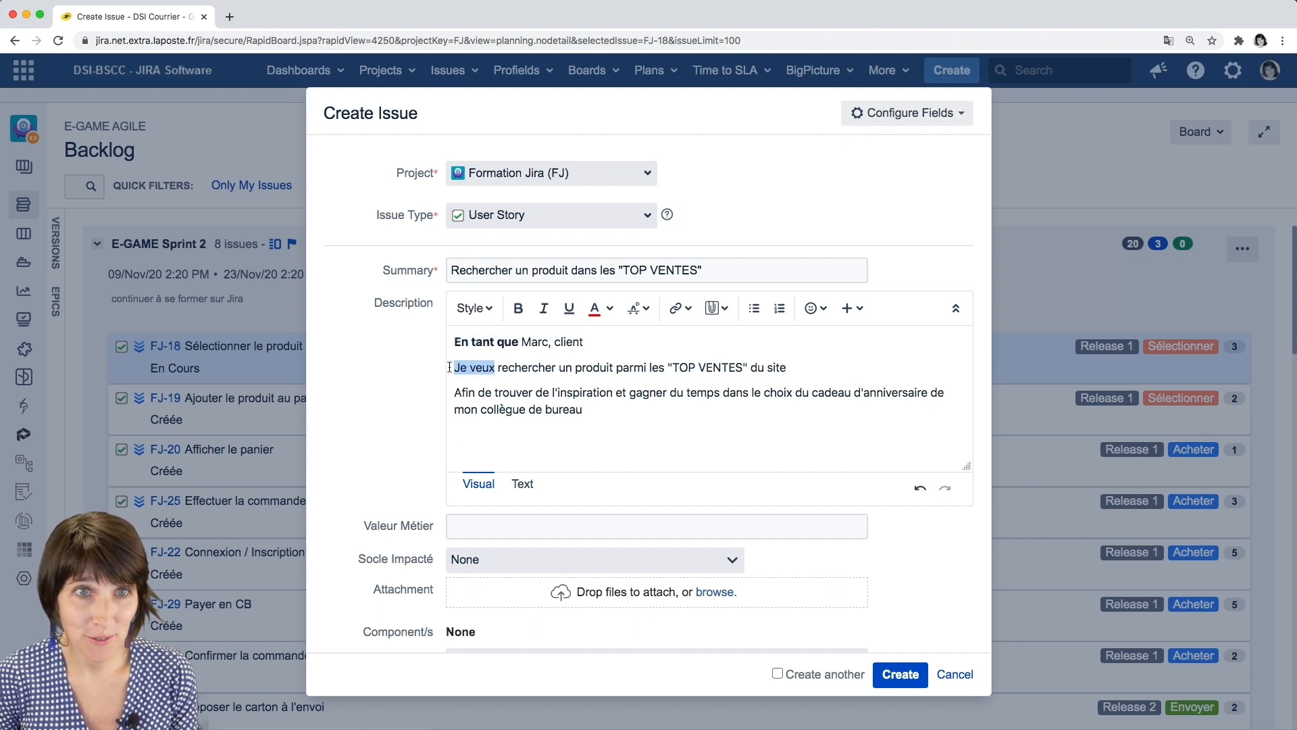
left_click(519, 308)
left_click_drag(493, 393, 450, 394)
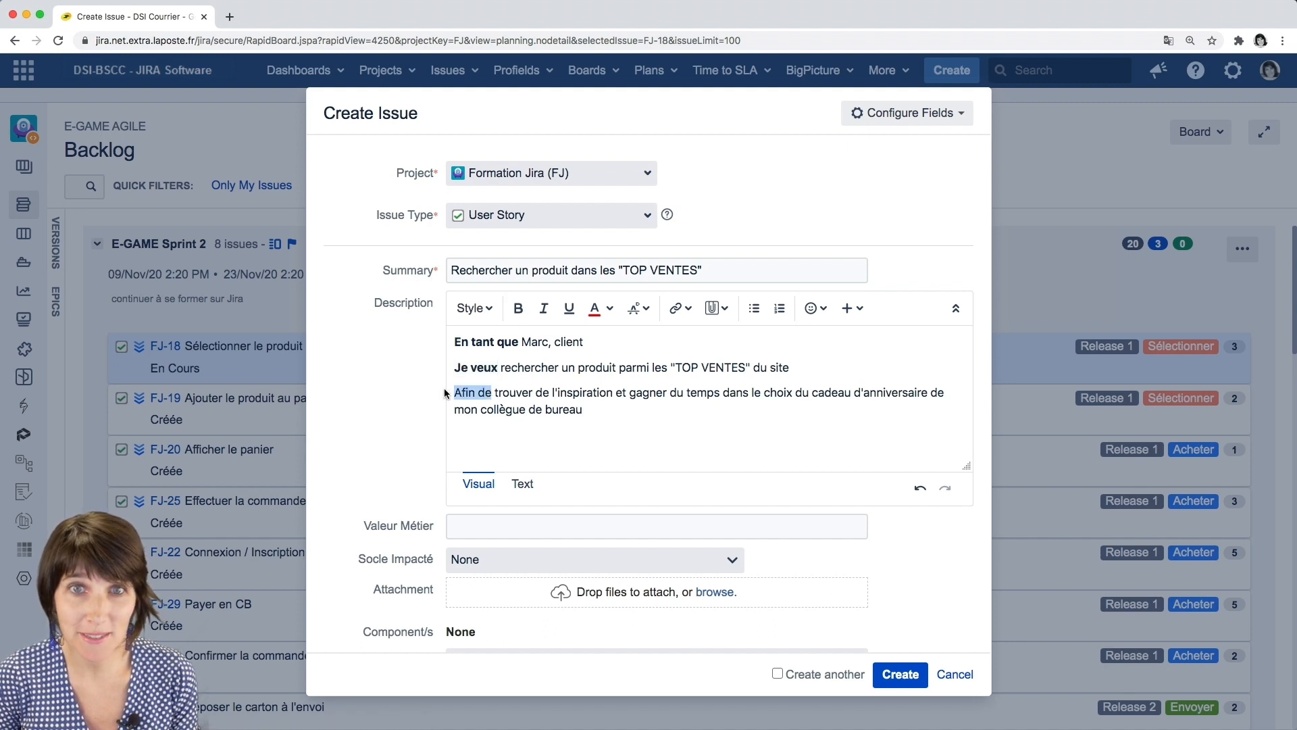
left_click(519, 308)
left_click(477, 309)
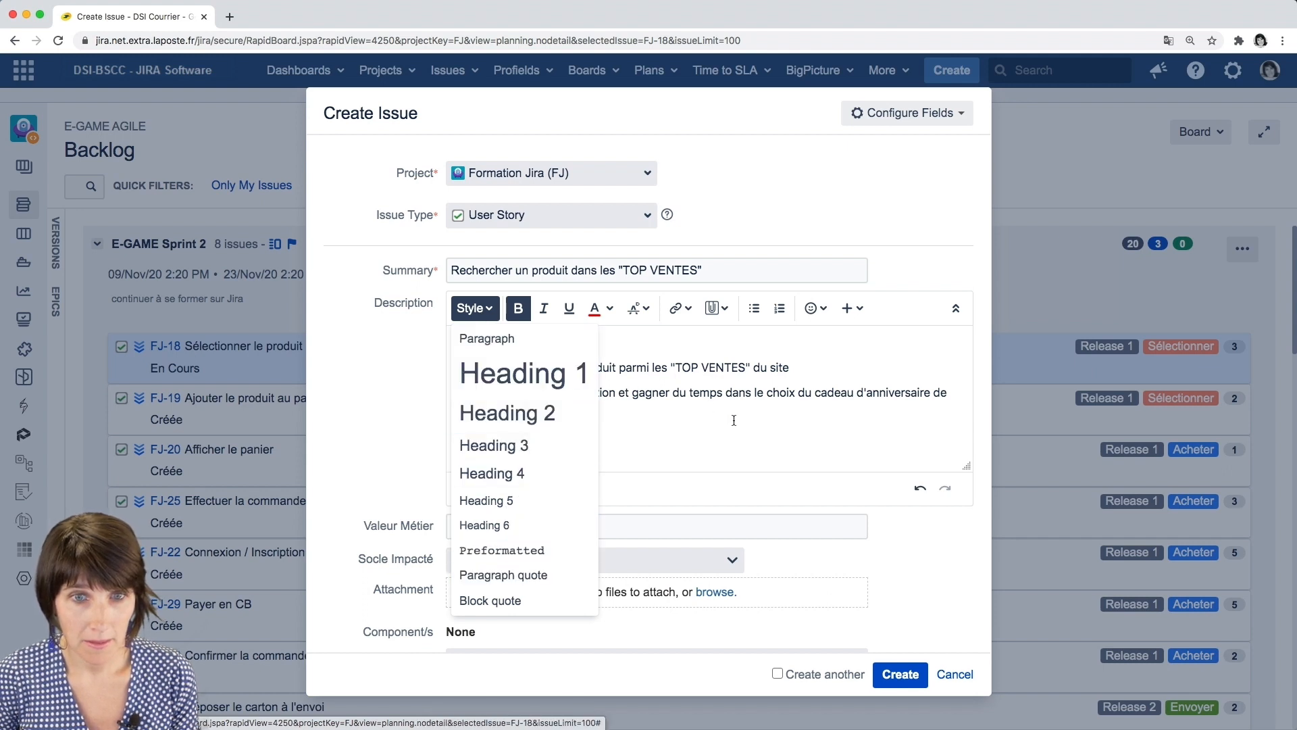
Insert a horizontal ruler on a new line below the last sentence of the description
left_click(684, 438)
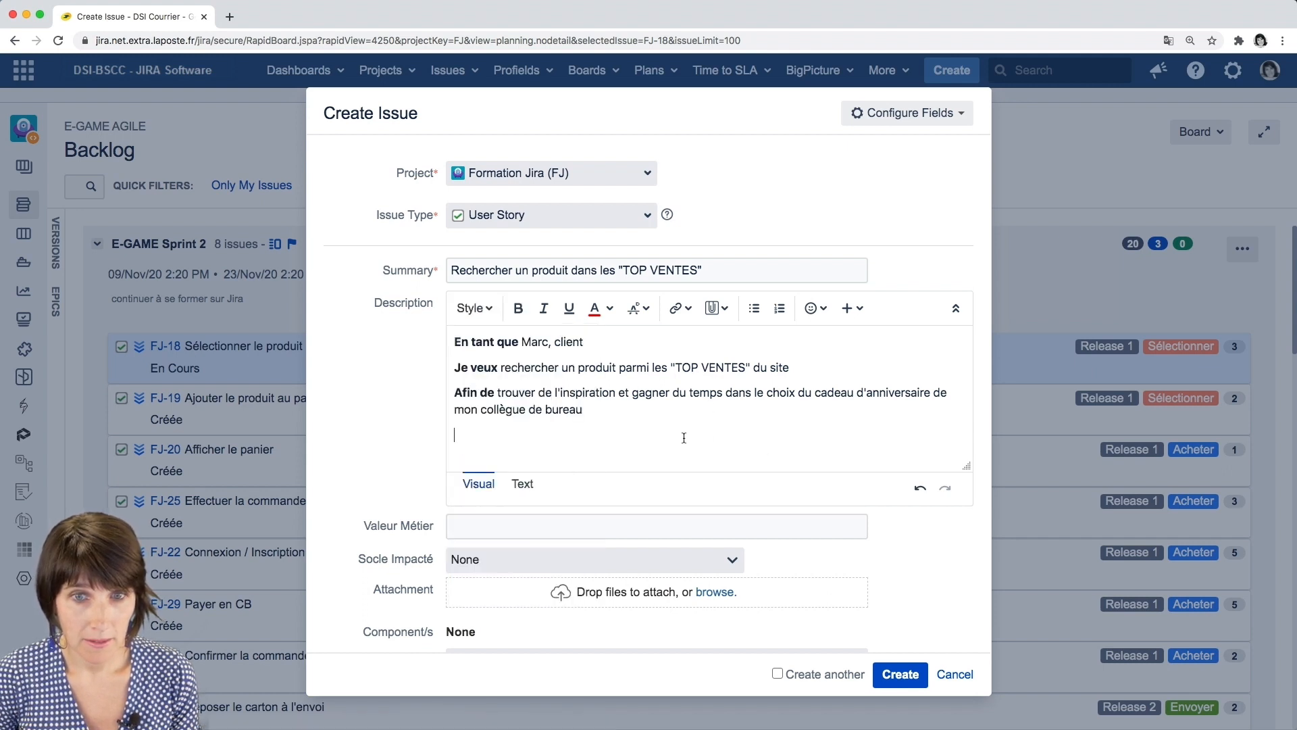
left_click(852, 309)
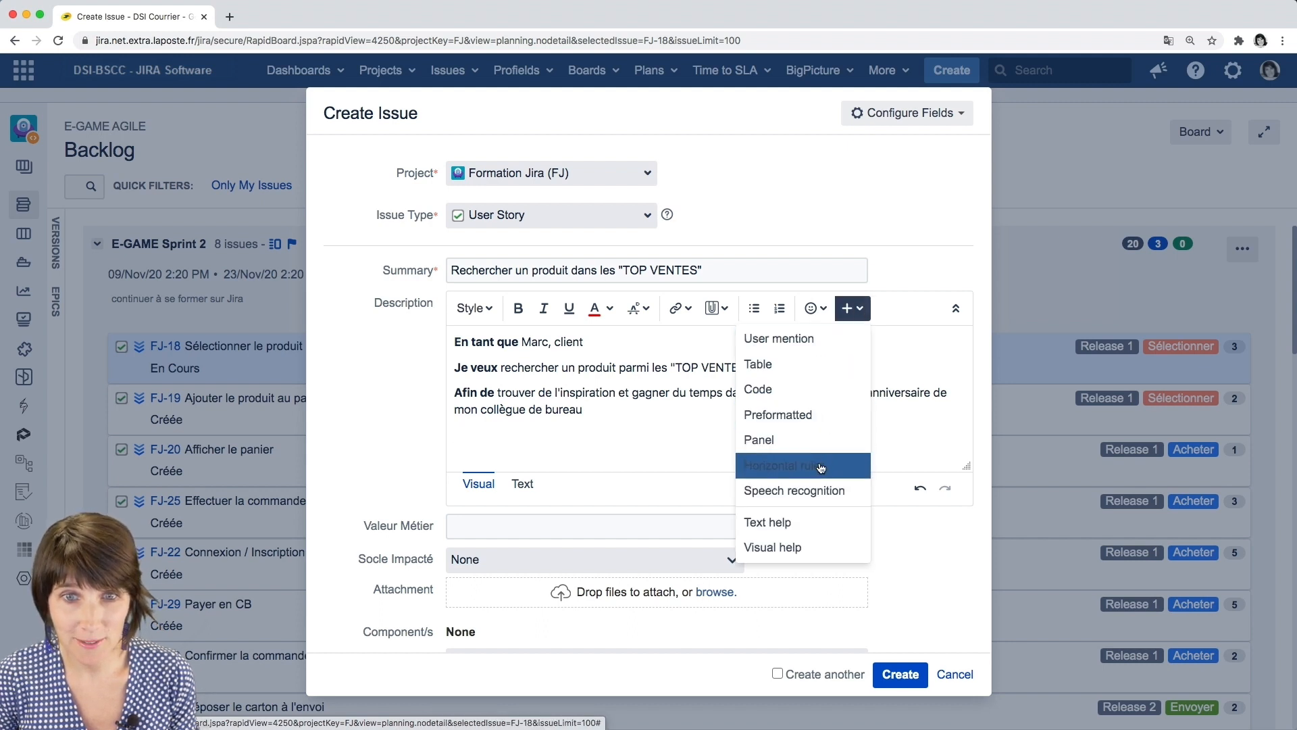
left_click(822, 465)
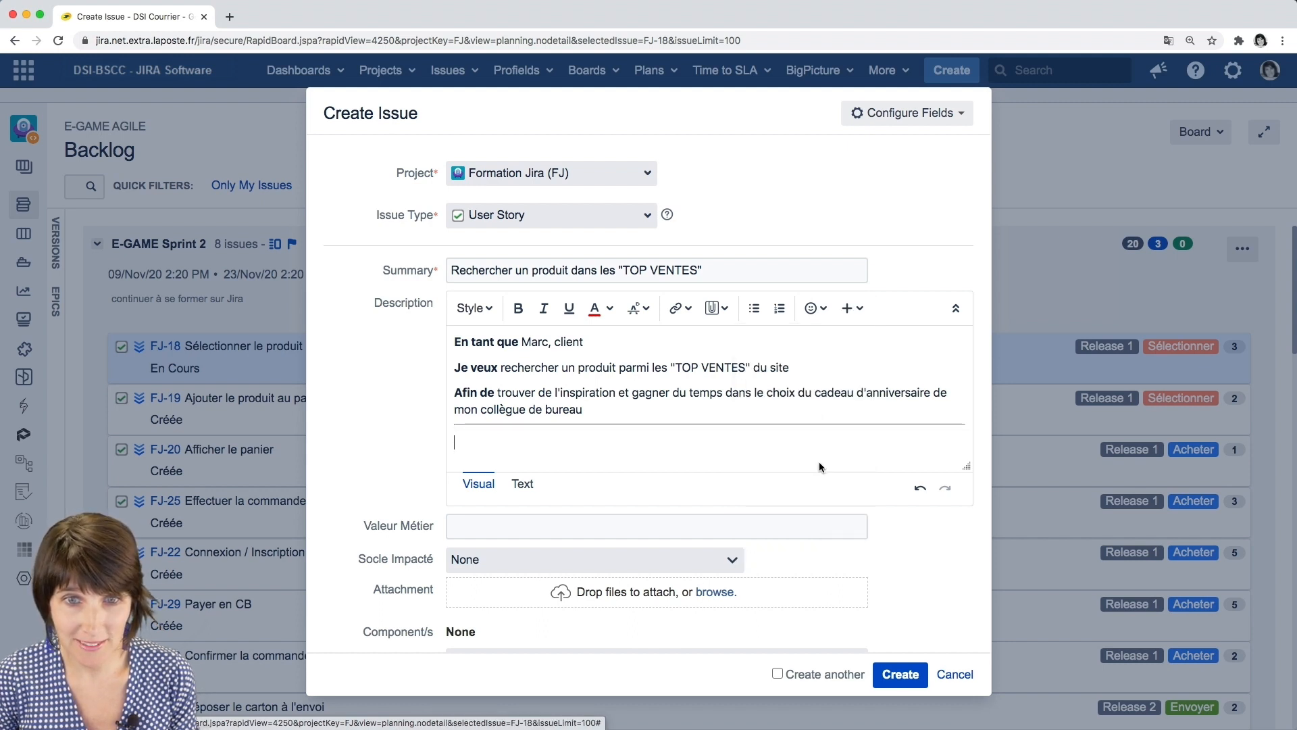
Insert a panel under the horizontal ruler and title it "Premier scénario d'utilisation"
left_click(866, 311)
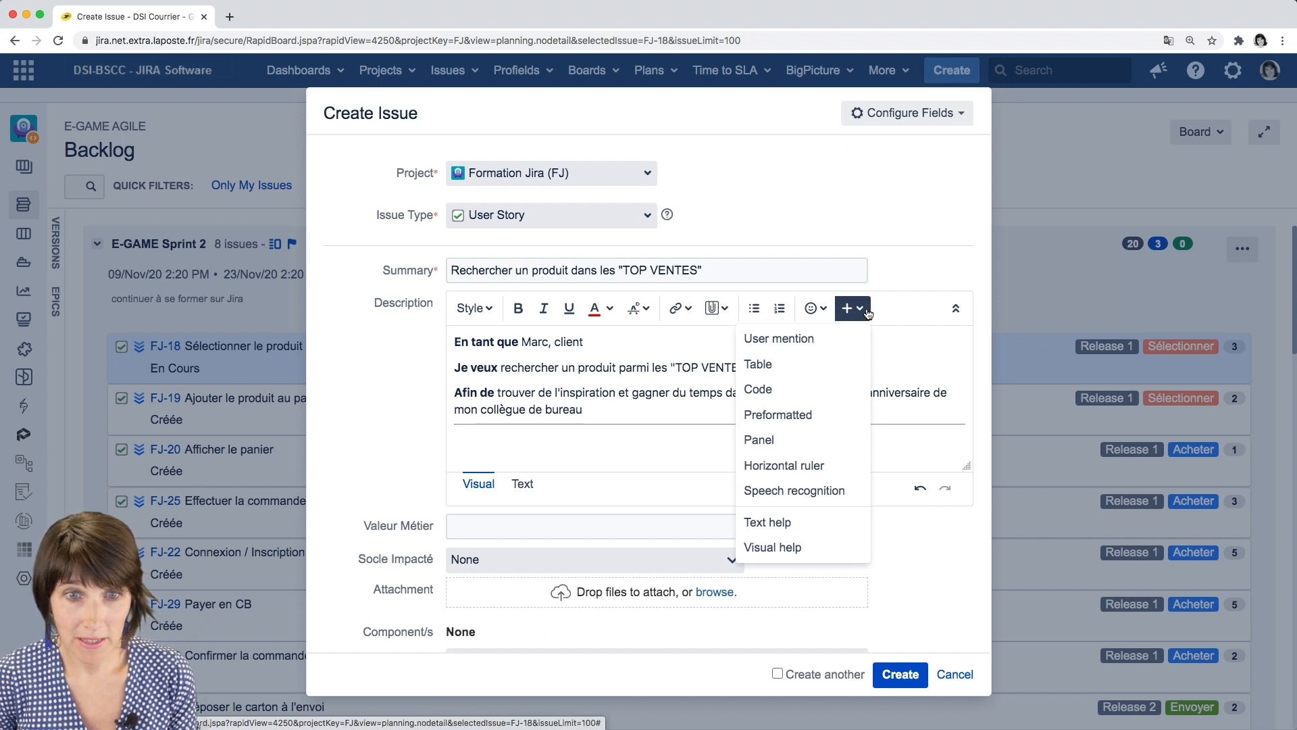
left_click(781, 443)
left_click_drag(780, 447, 454, 452)
type("Premier scénario d'utilisation")
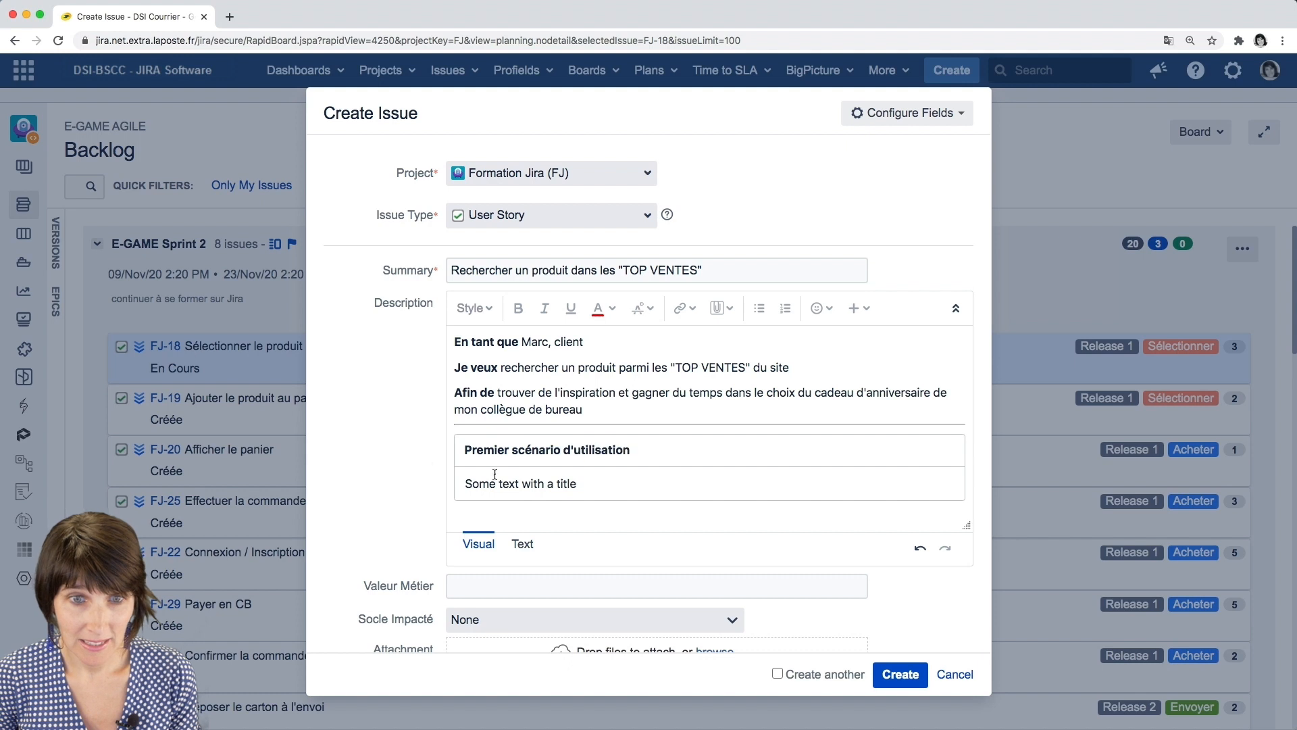
Replace the panel's body text with an "Etant donné que" line: connected on the site's home page, still undecided about an office colleague's birthday gift
left_click_drag(632, 485, 459, 485)
type("Etant donné que je suis connecté sur la page d'accu")
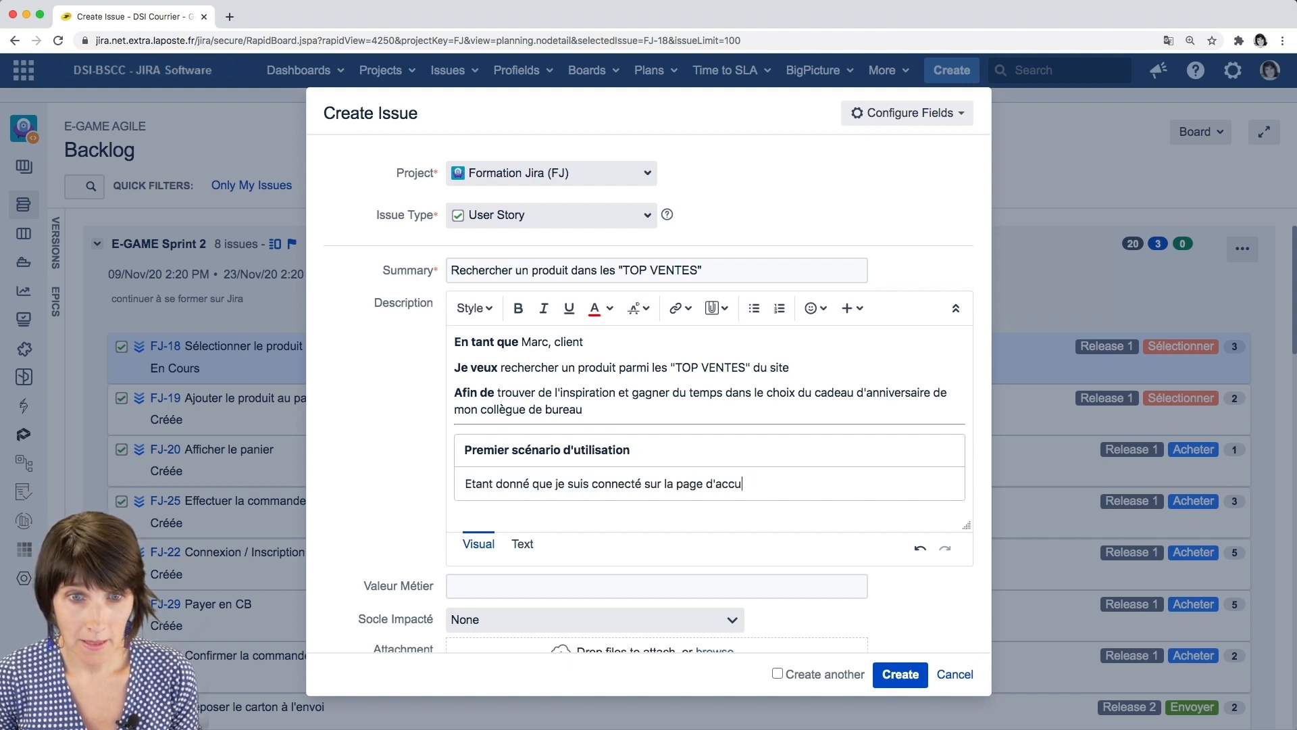
type("eil du site et que je ne sais pas encore ce que je recherche comme cadeau d'anniversaire pour mon collègeu")
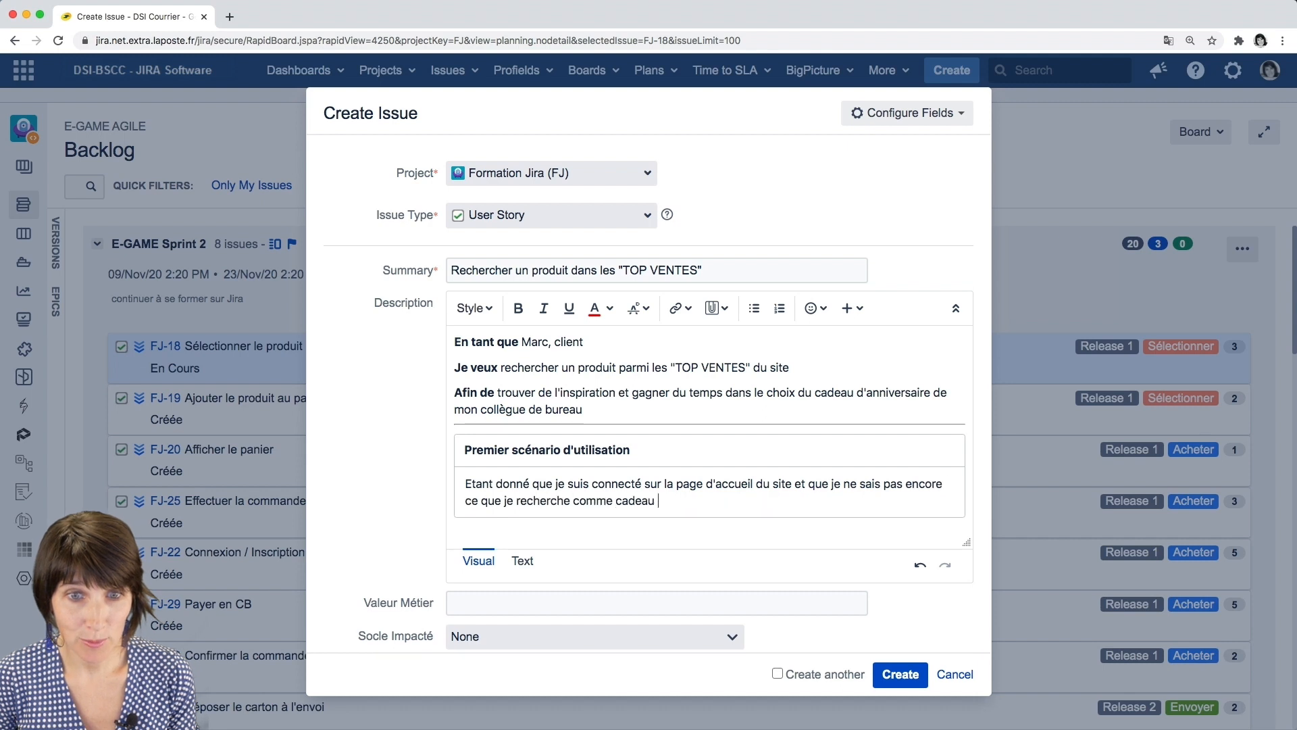
key("BackSpace")
key("BackSpace")
type("ue de bureau")
Add lines "Quand je vois le lien "TOP VENTES"sous la barre de recherche" and "Alors je clique sur le lien pour voir s'afficher les "TOP VENTES" proposées"
key("Return")
type("Quand je vois le lien \"TOP VENTES\"sous la barre de recherche")
key("Return")
type("Alors je clique sur le lien pour voir s'afficher les \"TOP VENTES\"proposées")
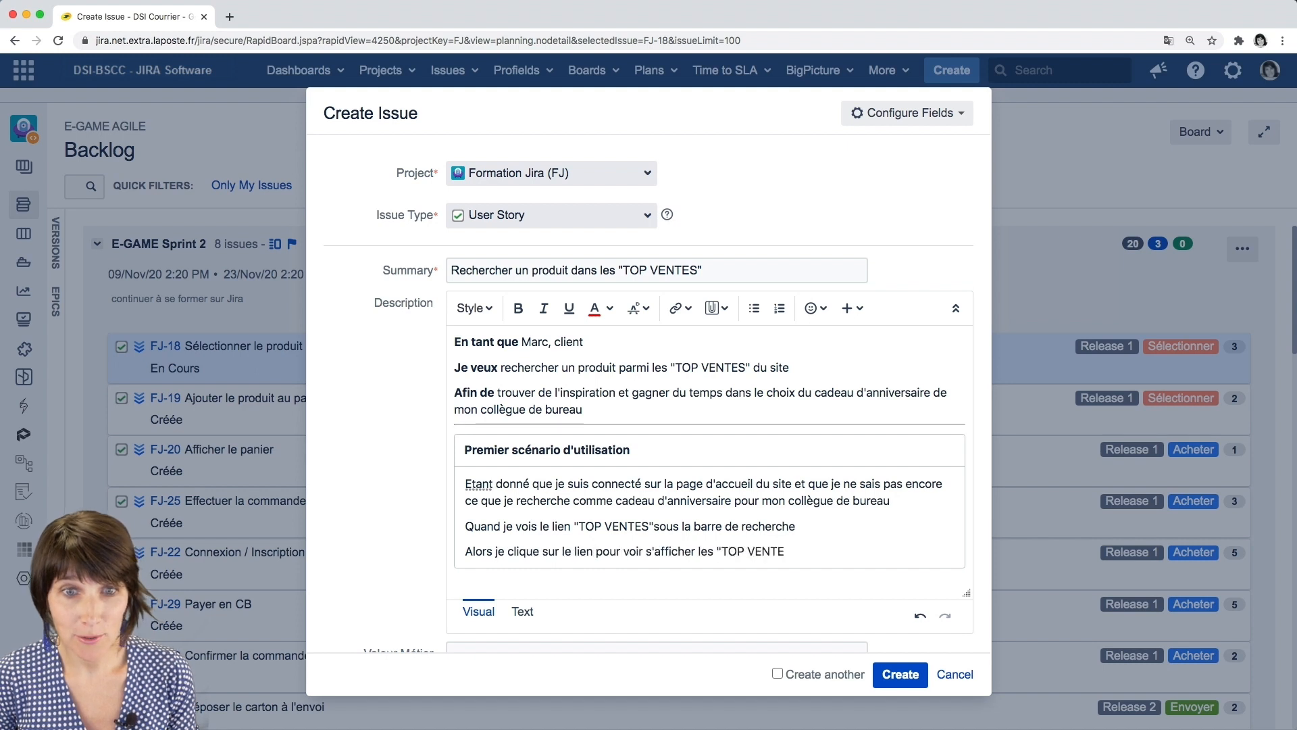
left_click(797, 552)
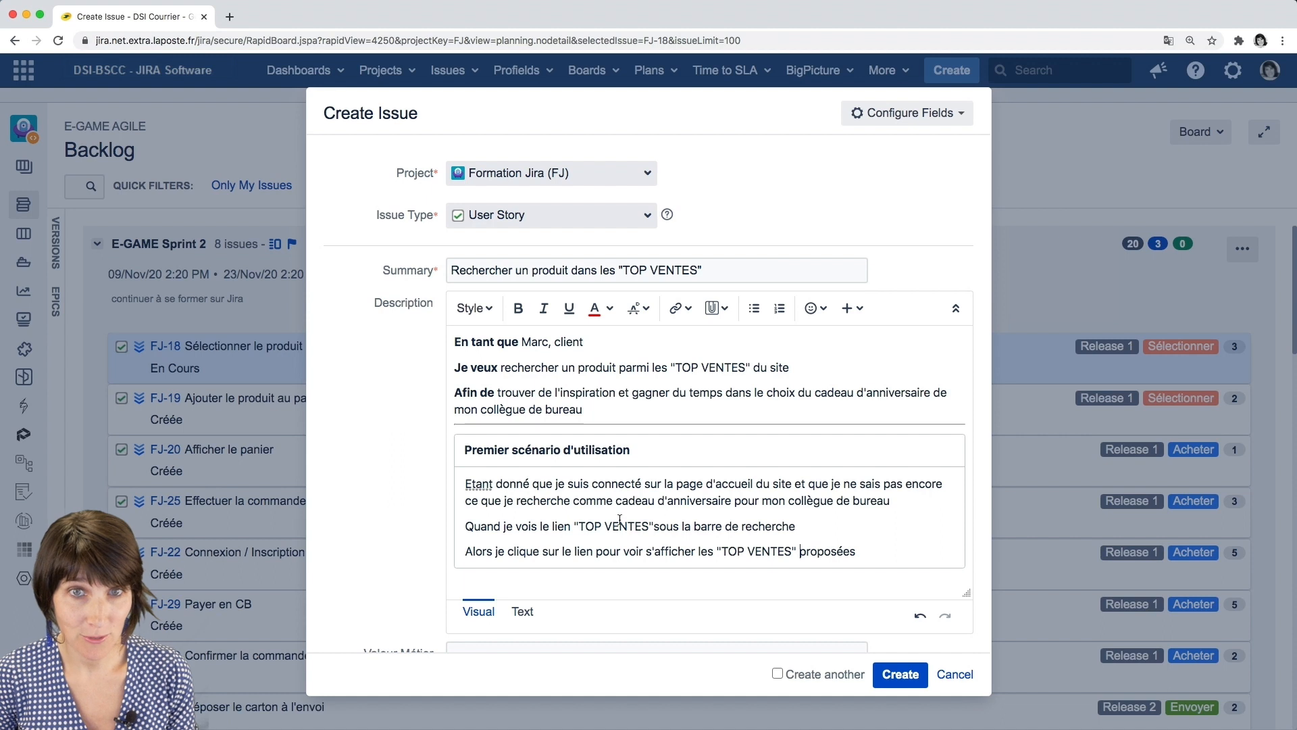
Correct "Etant" to "Étant" in the scenario panel and make "Étant donné que", "Quand" and "Alors" bold
right_click(483, 486)
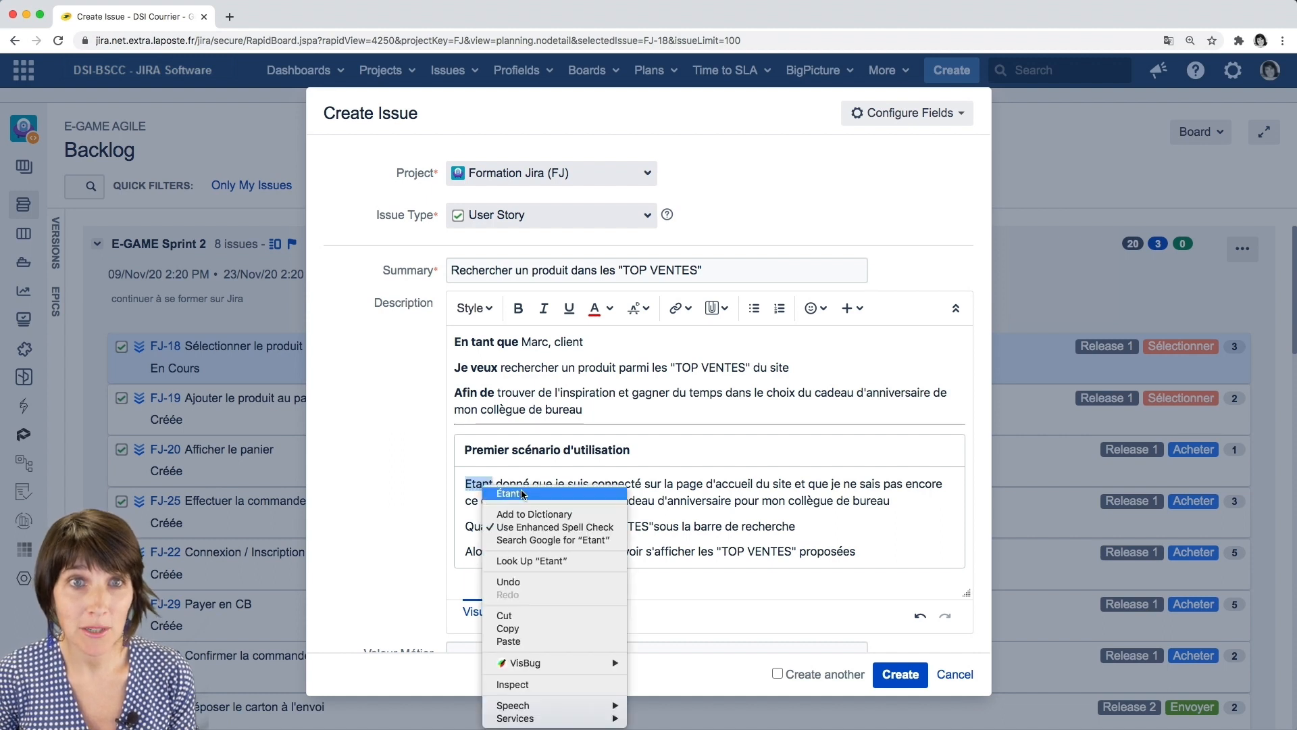
left_click(523, 493)
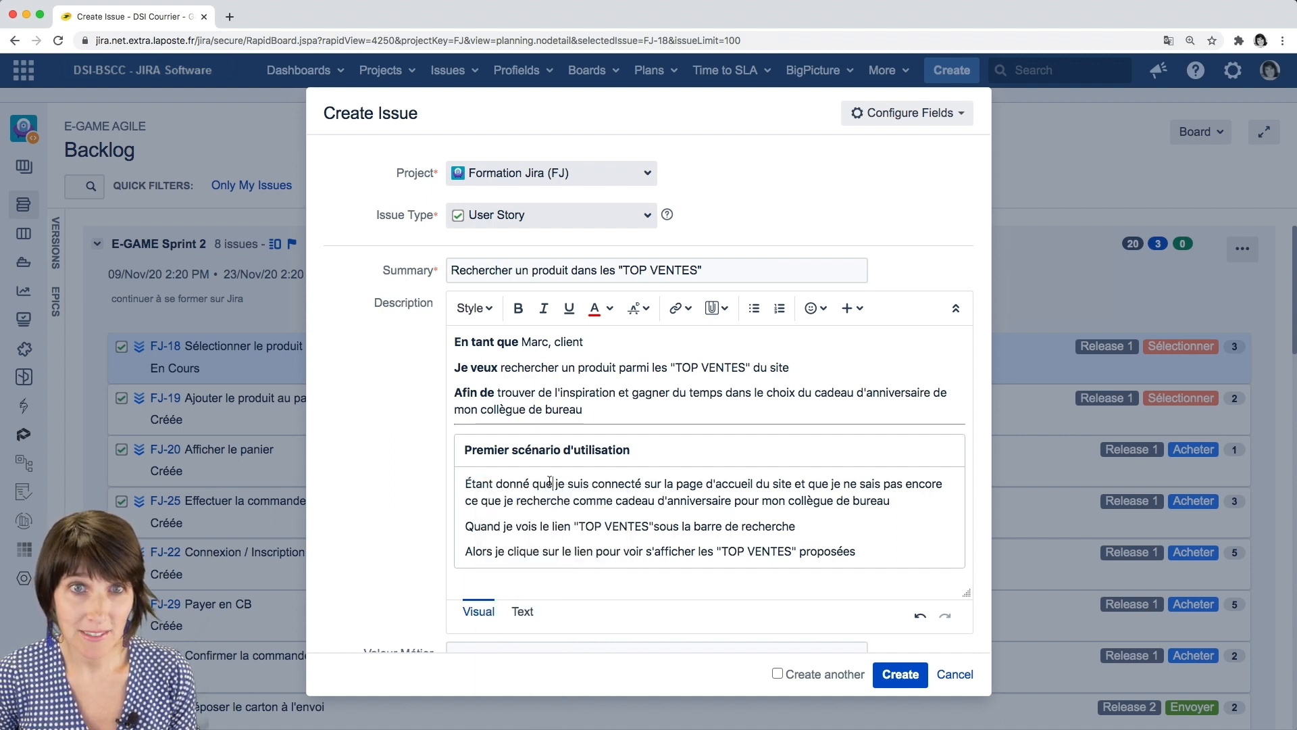
left_click_drag(553, 484, 461, 482)
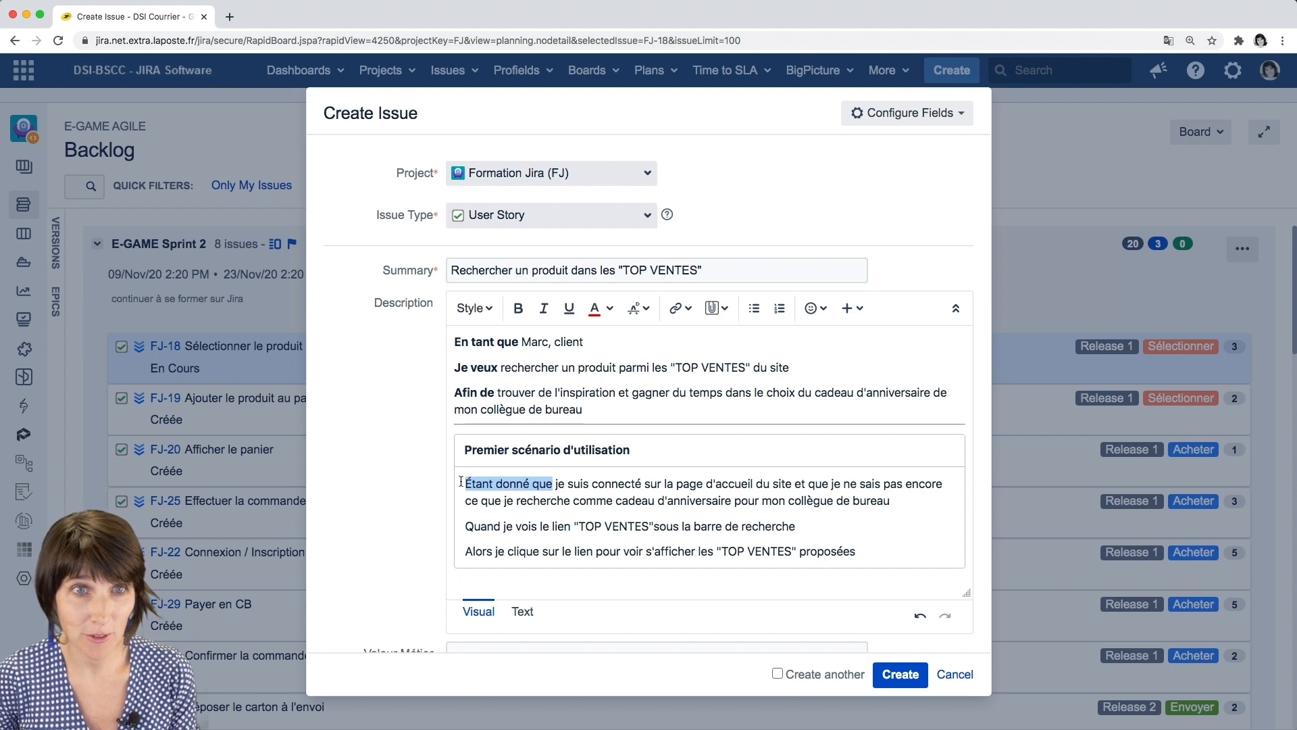
key("super+b")
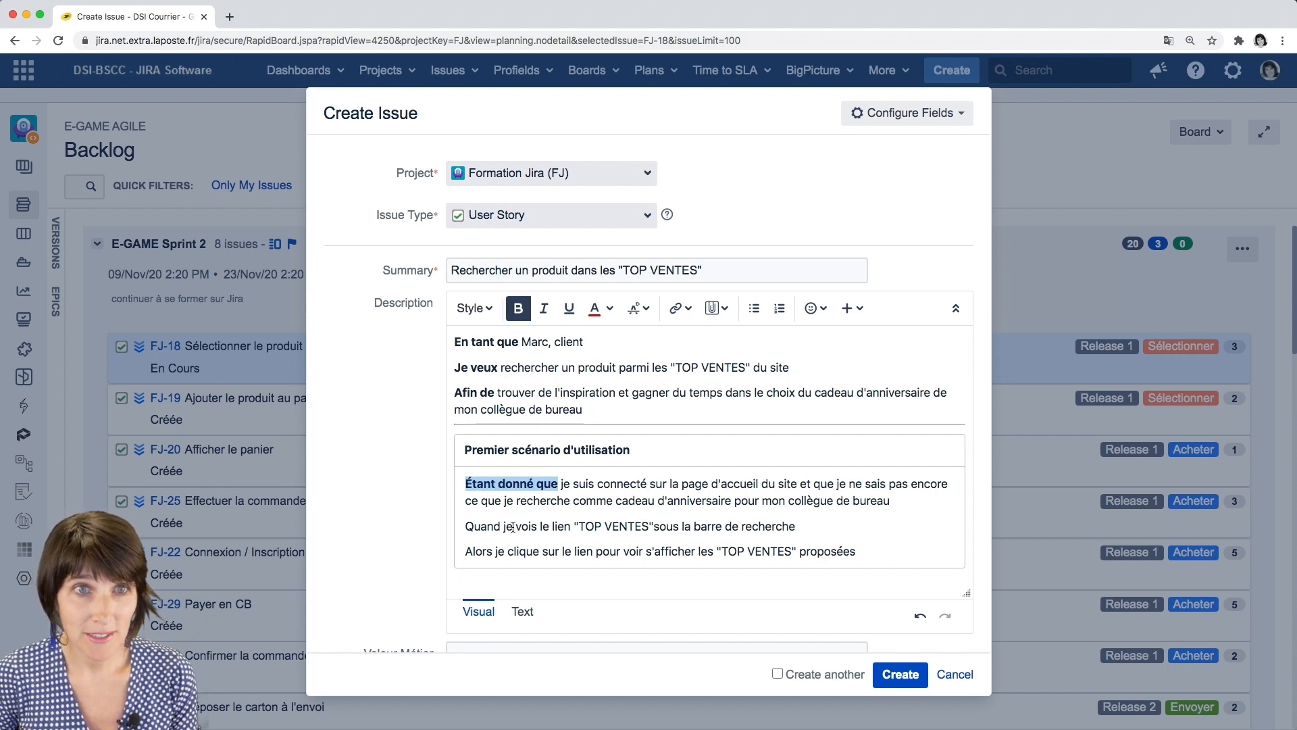
double_click(484, 526)
left_click(518, 308)
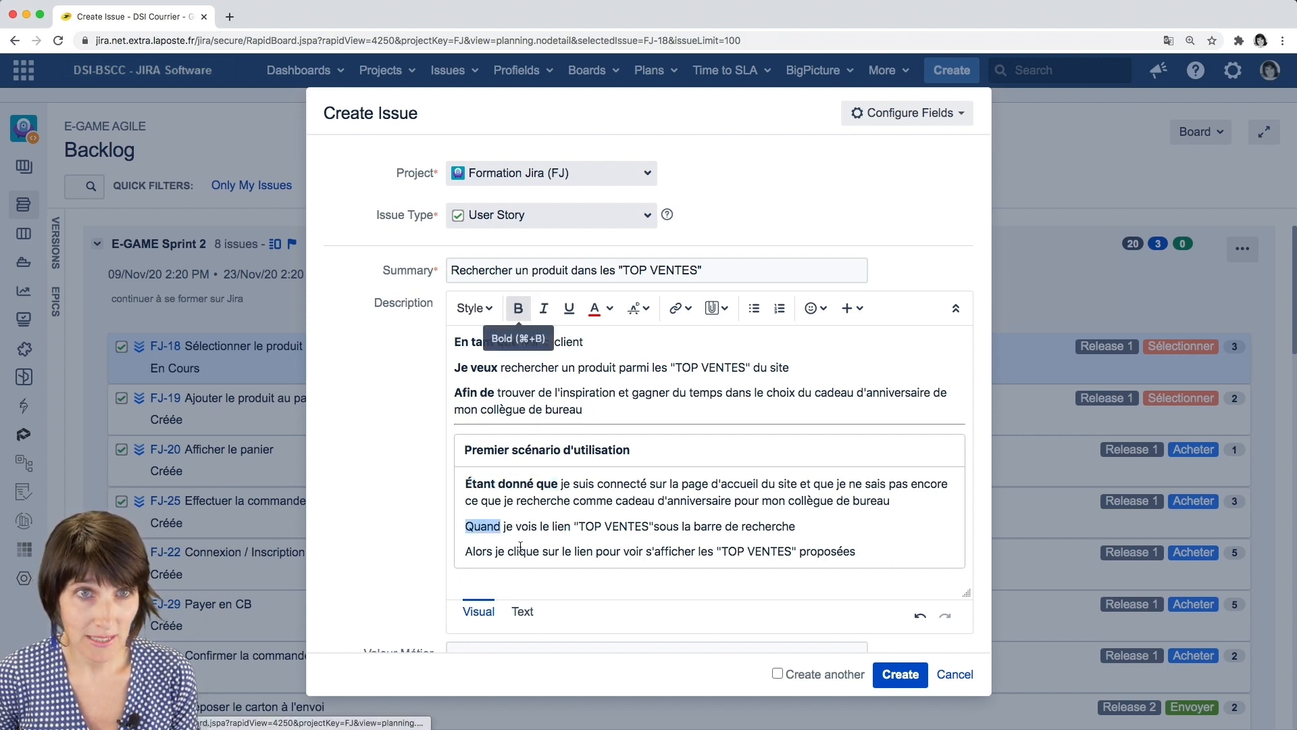
left_click_drag(488, 551, 461, 549)
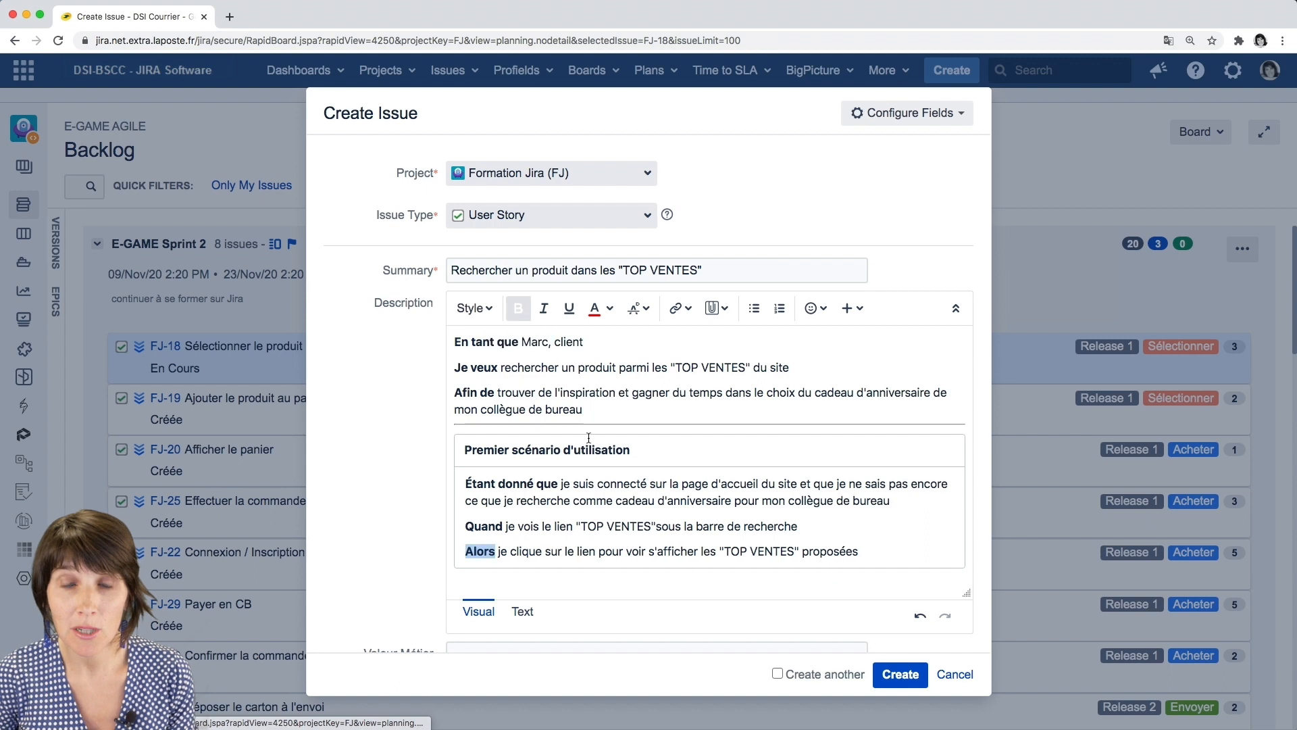
left_click(518, 308)
Set the Valeur Métier of the new issue to 600
scroll(601, 466, "down", 1)
scroll(601, 466, "down", 5)
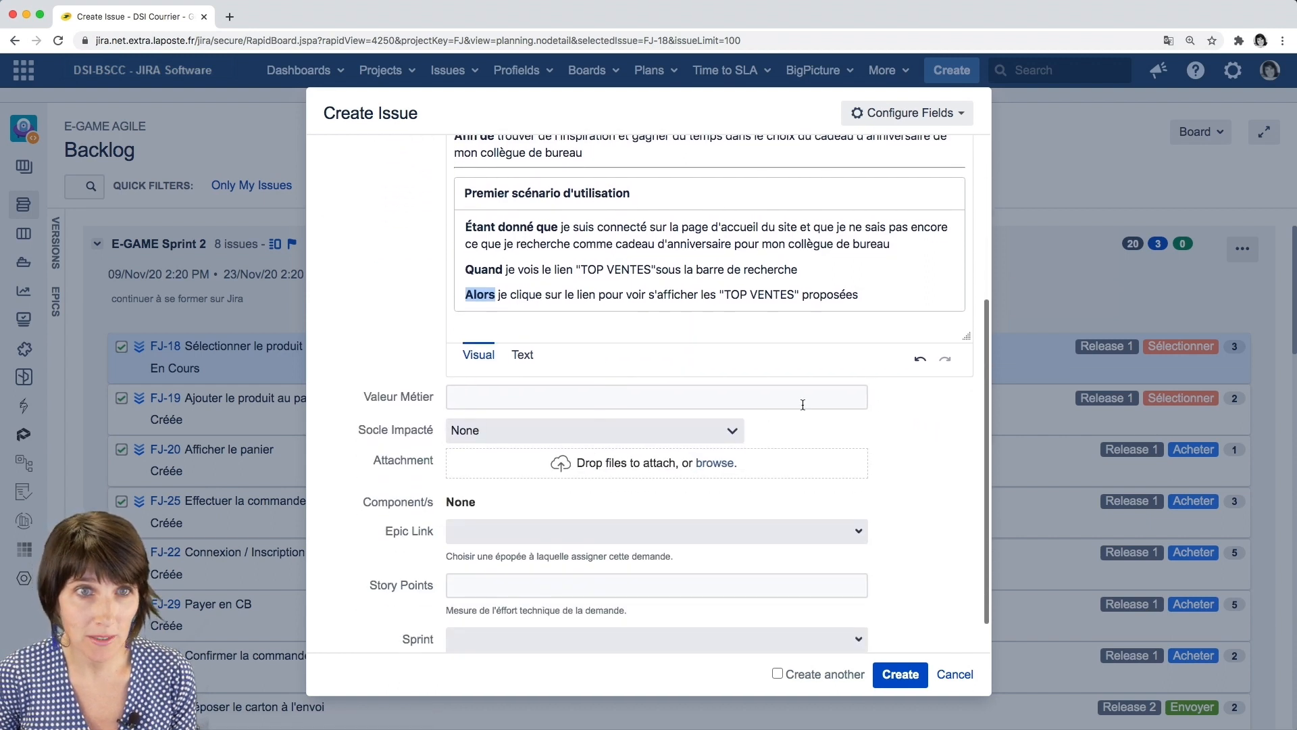
left_click(810, 401)
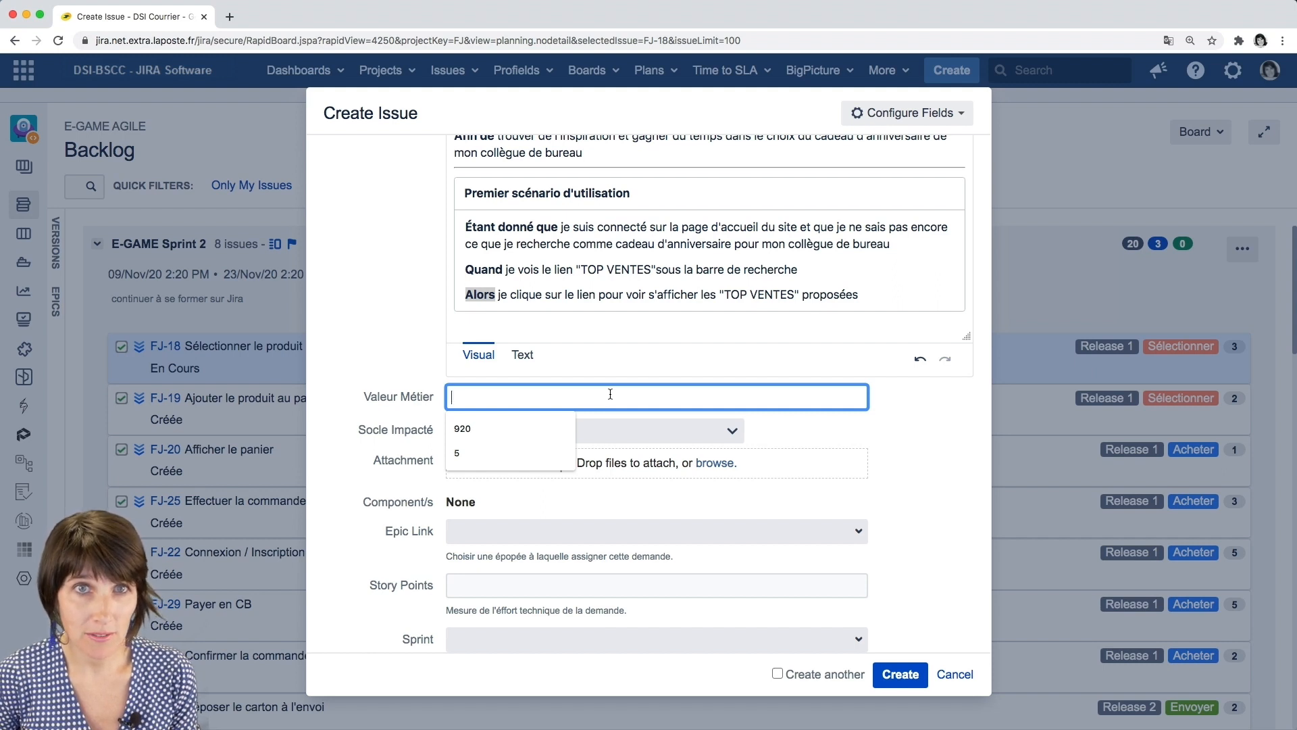
type("600")
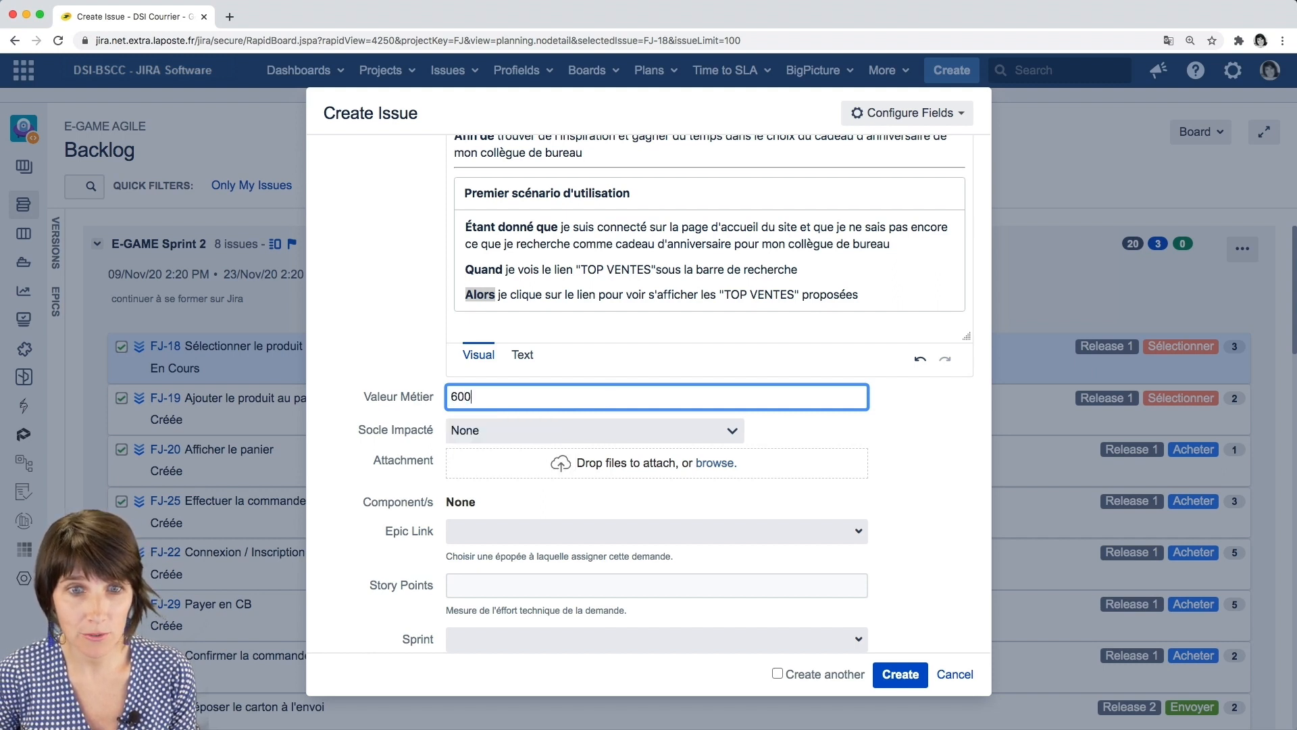
left_click(911, 410)
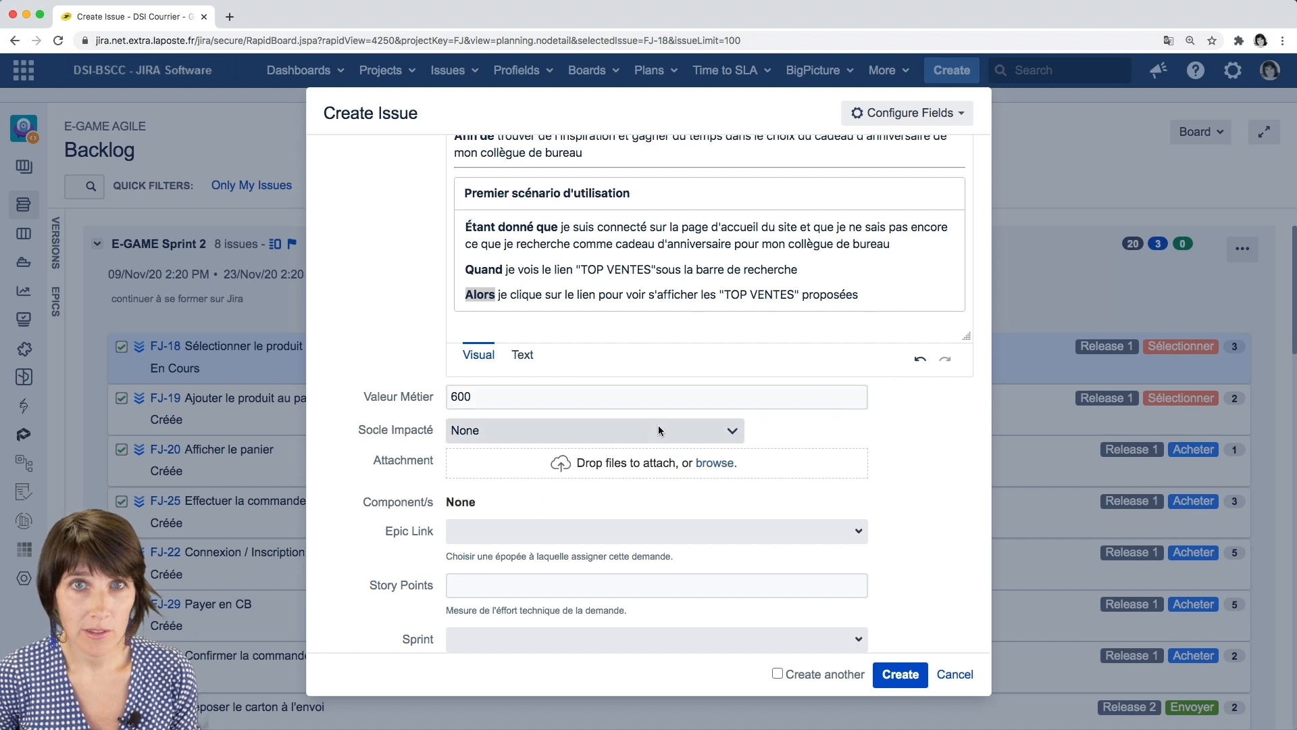
left_click(737, 436)
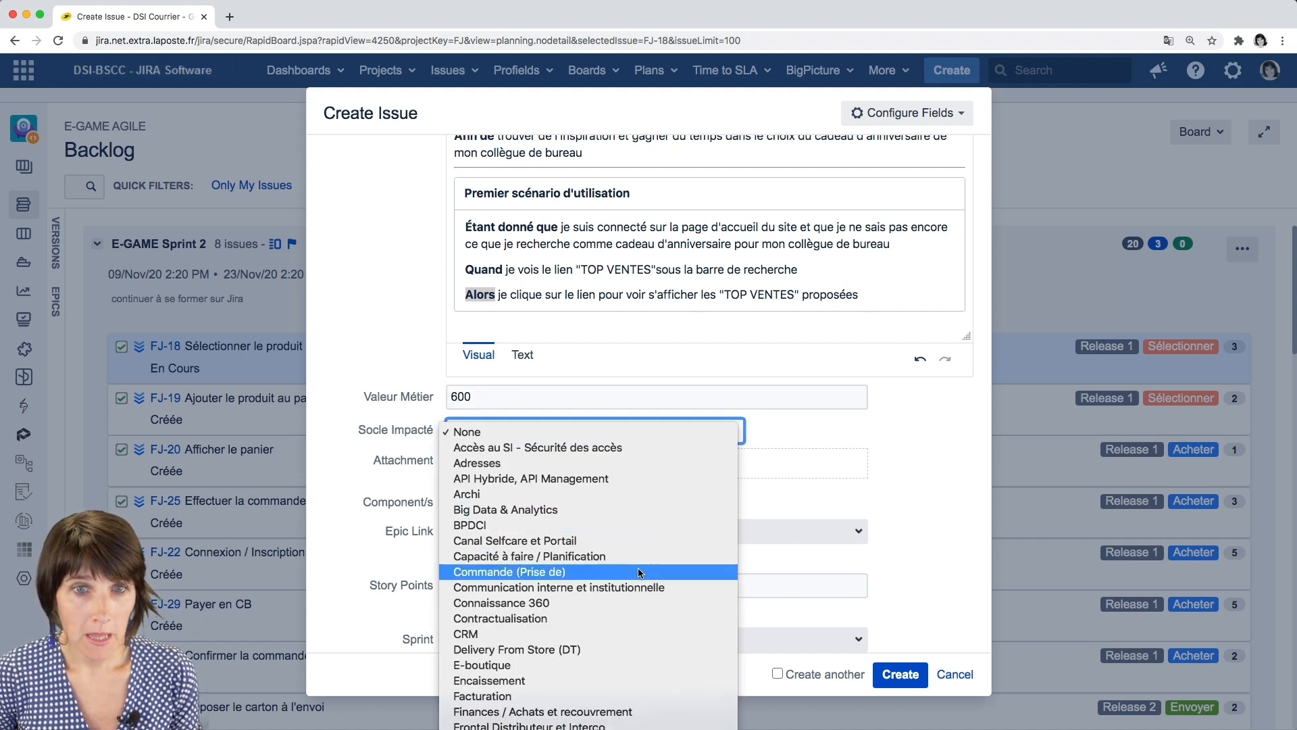
scroll(615, 723, "down", 10)
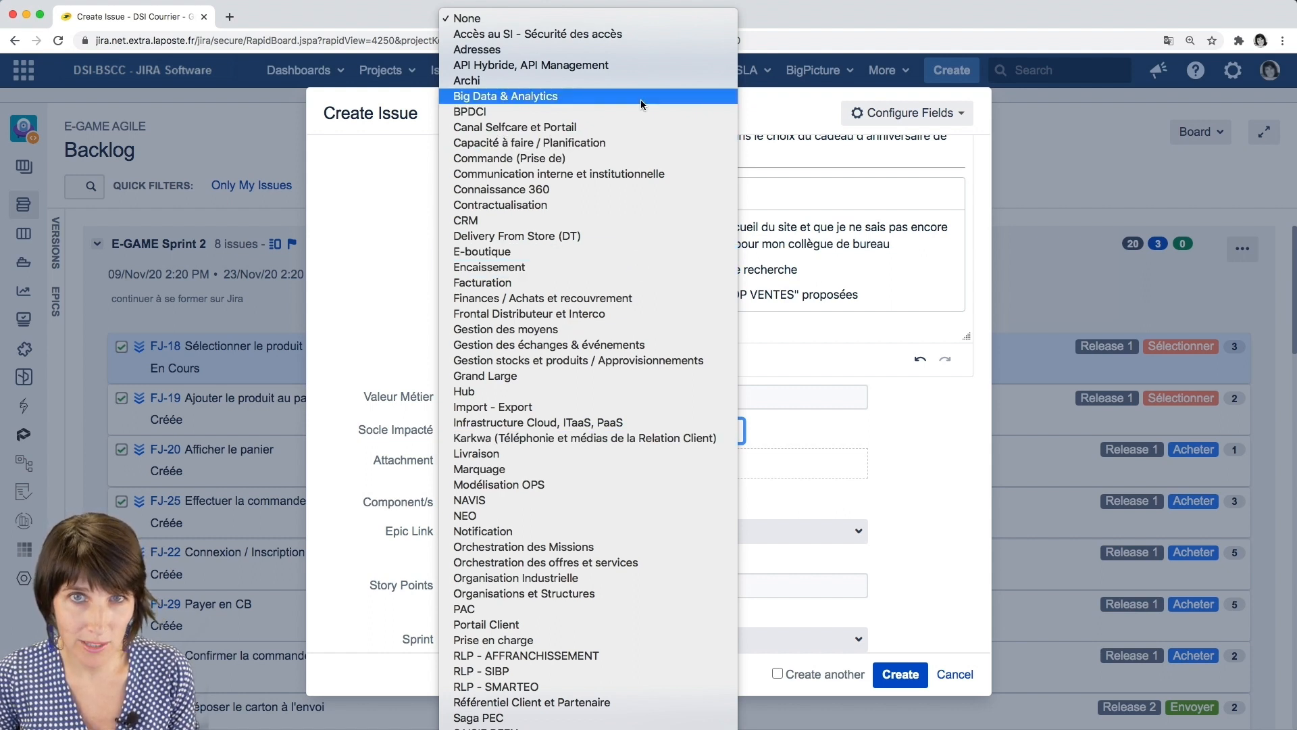
key("Escape")
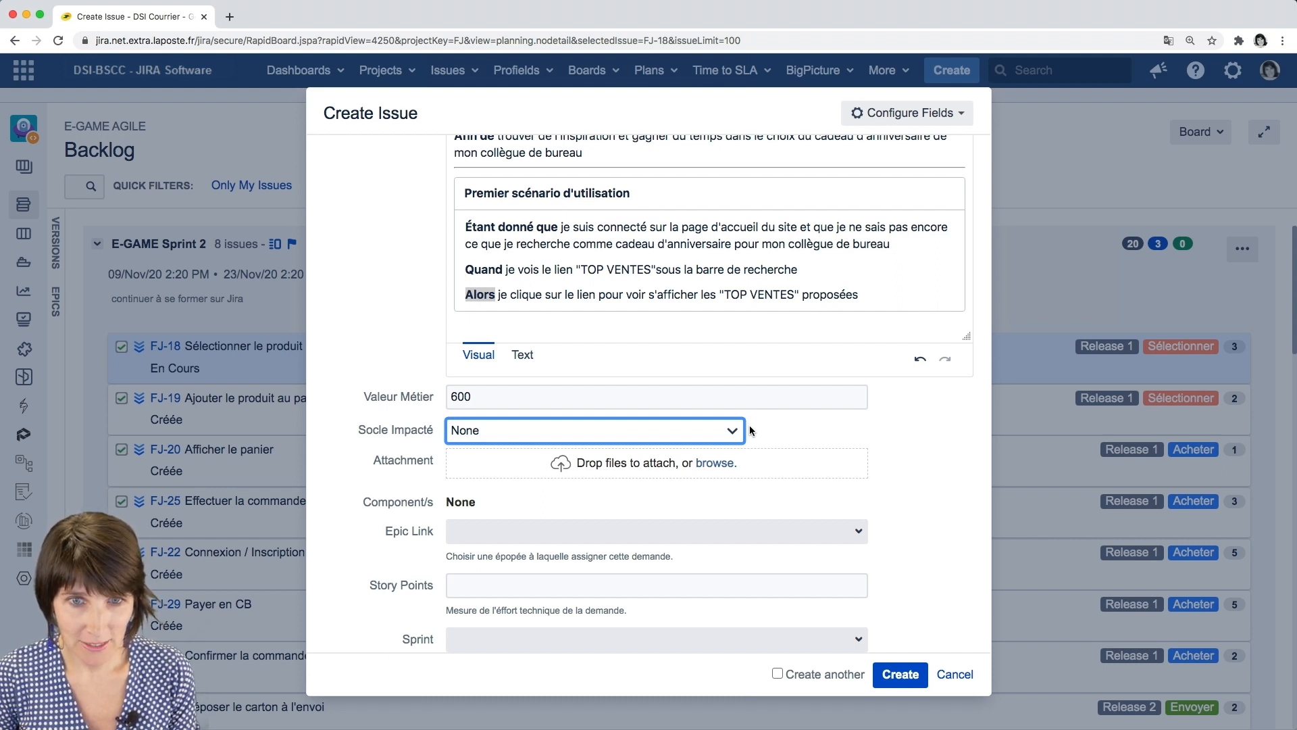
Attach the file Inspiration-maquette-top-ventes.png from the LA POSTE-JIRA folder to the new issue
left_click(731, 466)
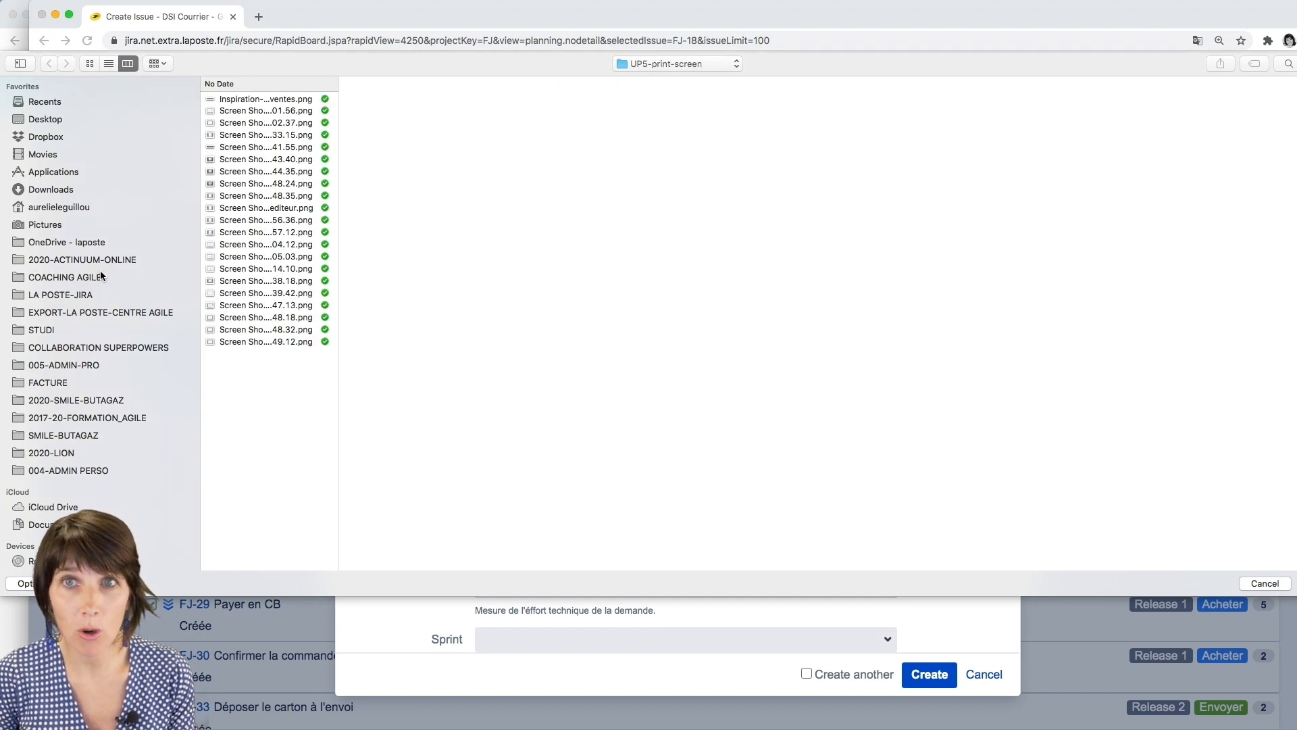
left_click(86, 296)
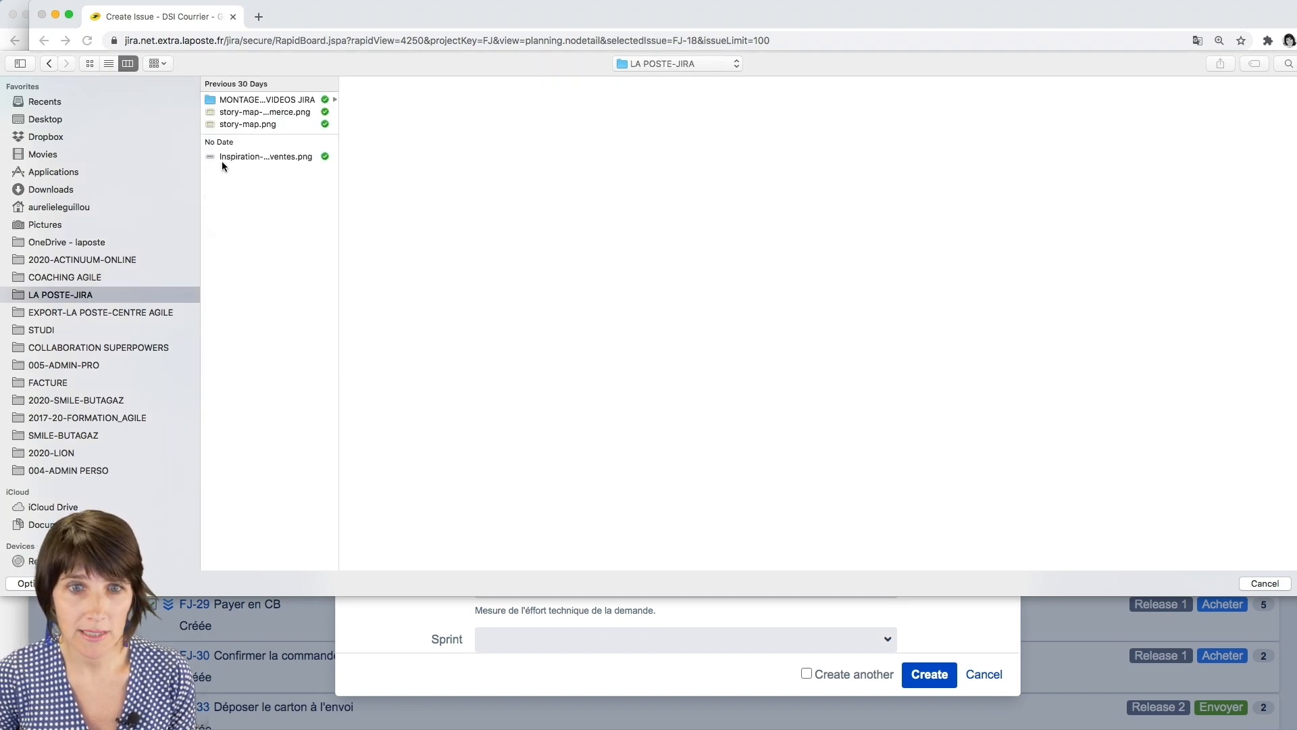
double_click(281, 154)
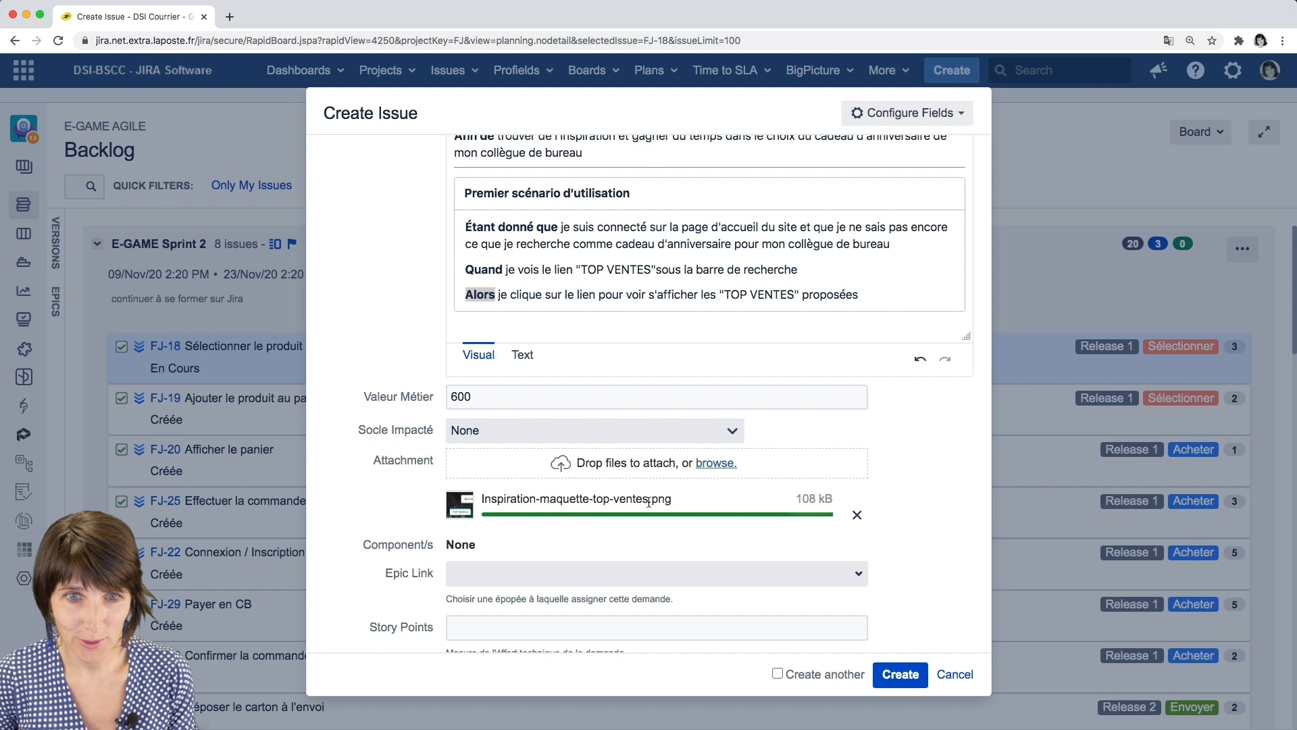
Link the new issue to the epic Sélectionner (FJ-7), searching the epics for "sélec"
scroll(594, 490, "down", 2)
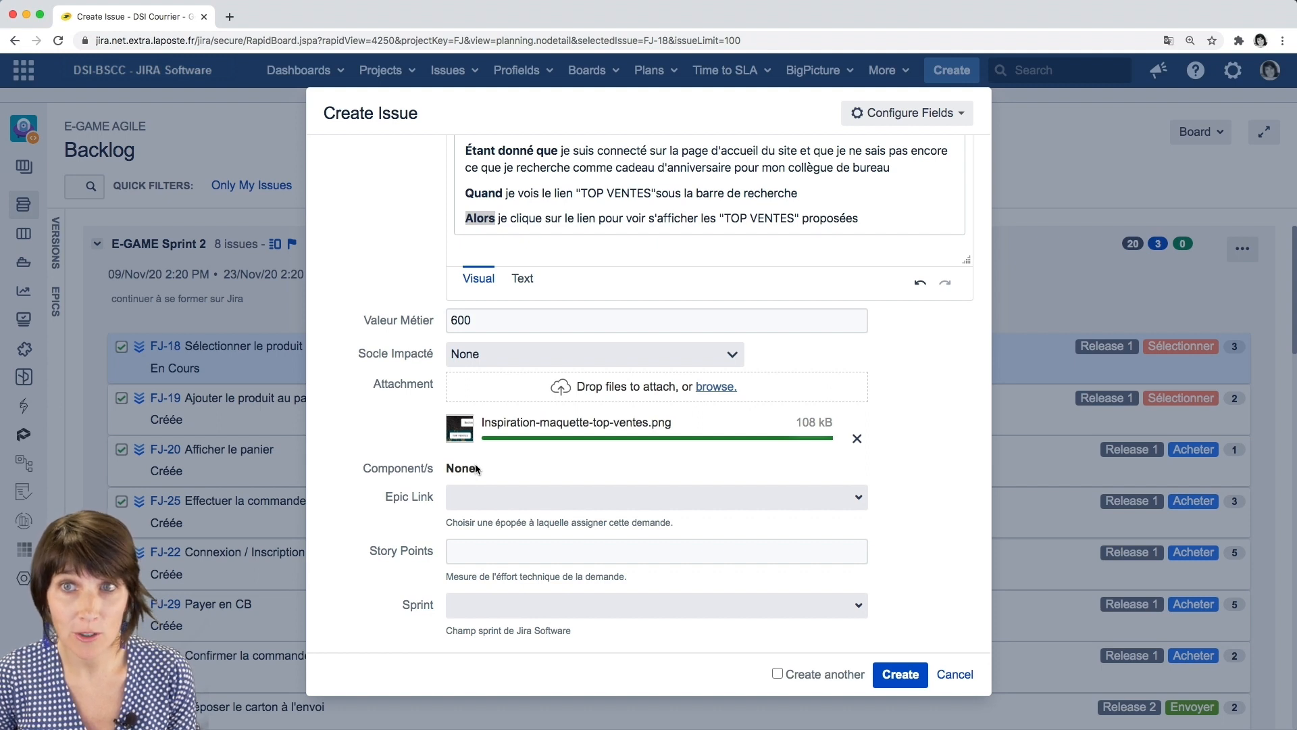
scroll(501, 483, "down", 1)
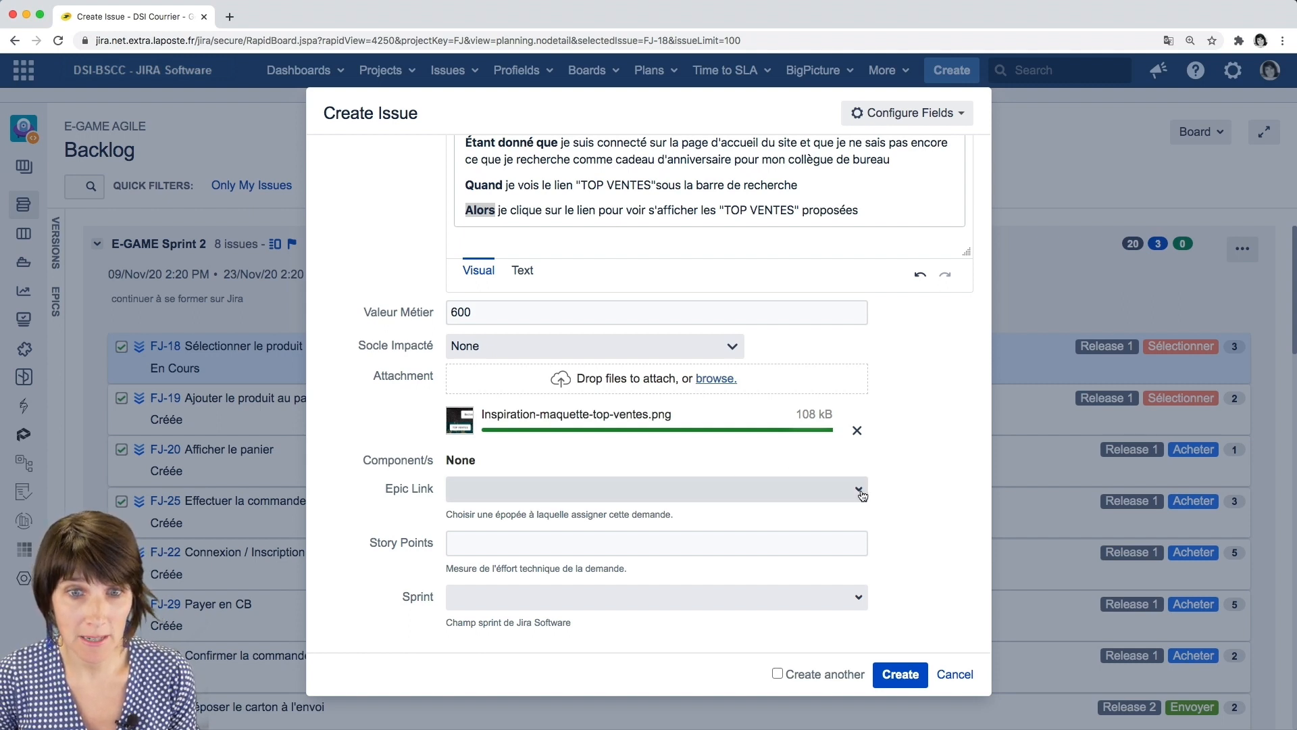
left_click(859, 491)
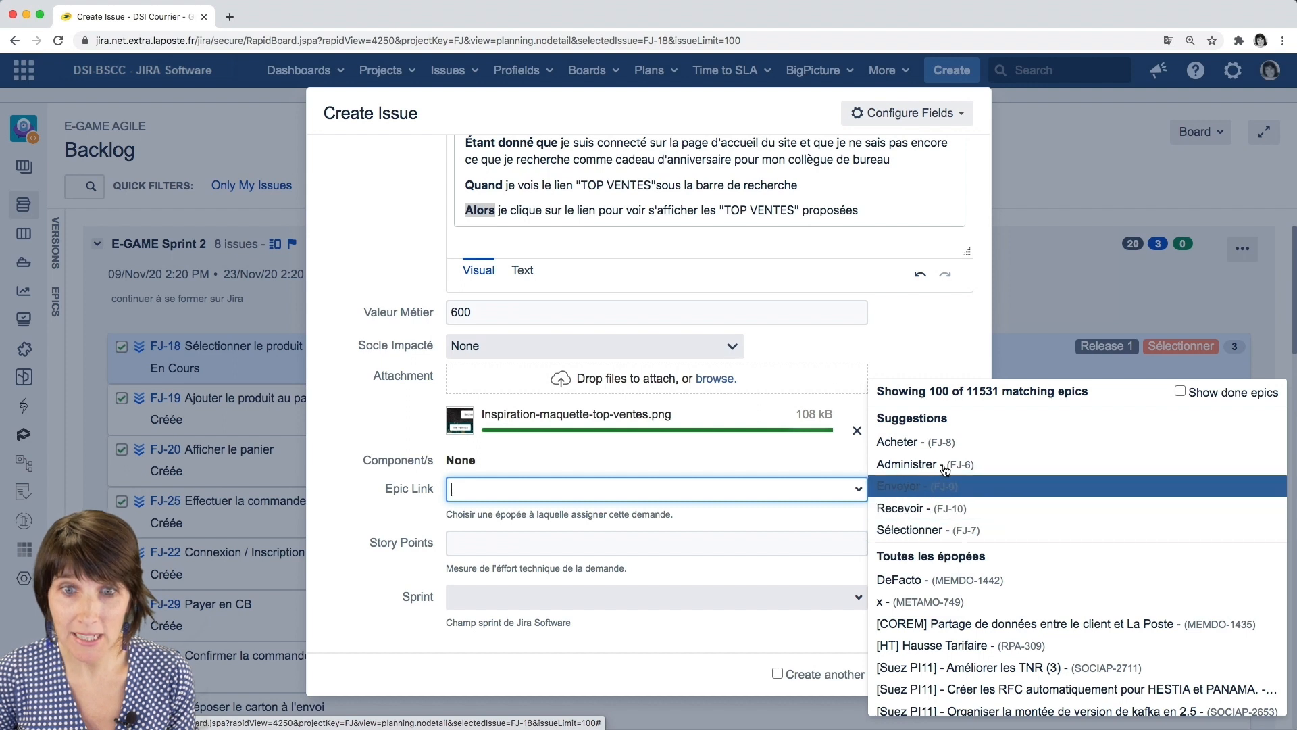
scroll(1020, 536, "down", 10)
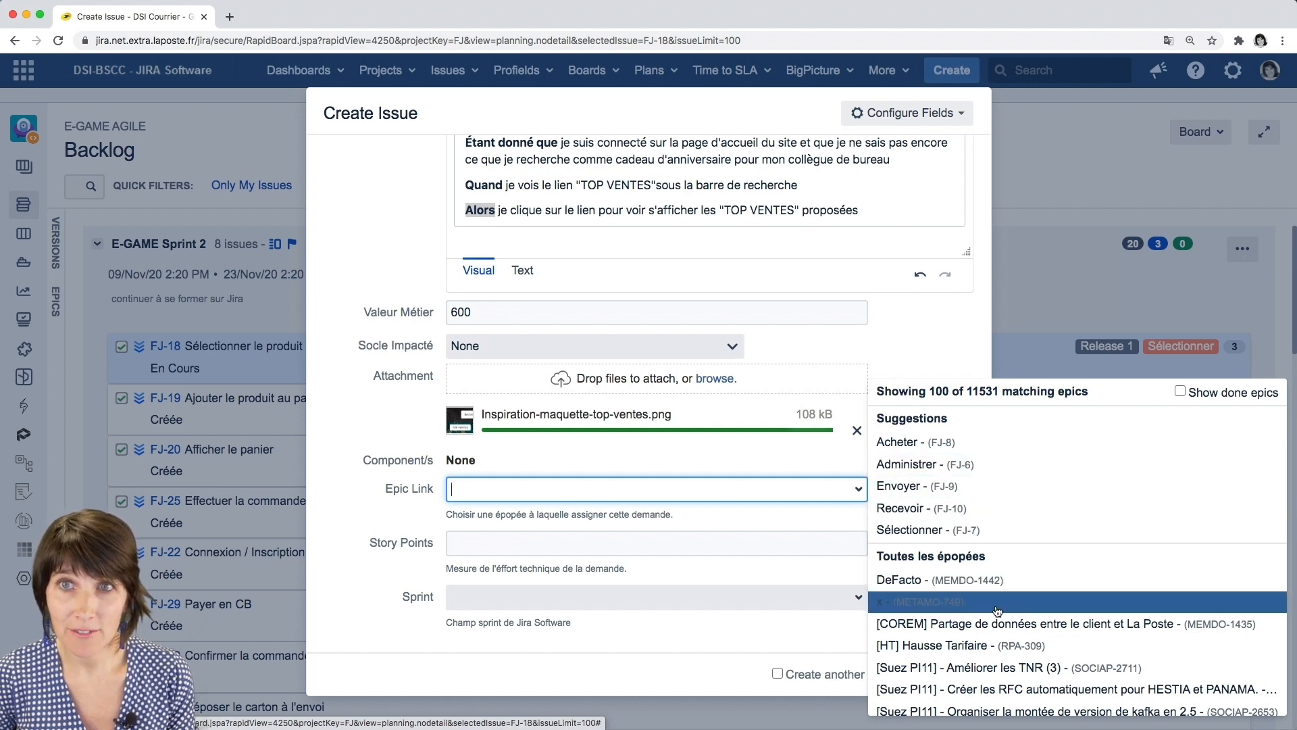
scroll(998, 609, "down", 3)
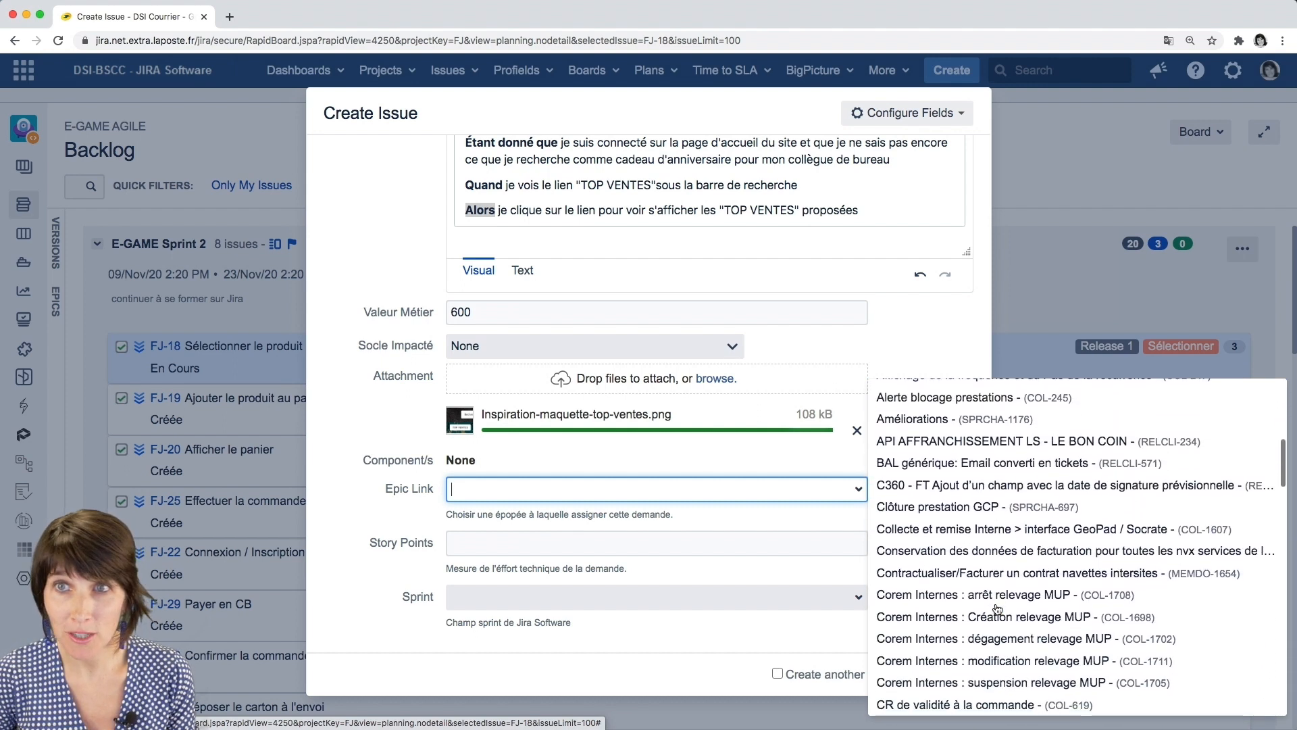
scroll(997, 610, "up", 4)
scroll(998, 610, "up", 6)
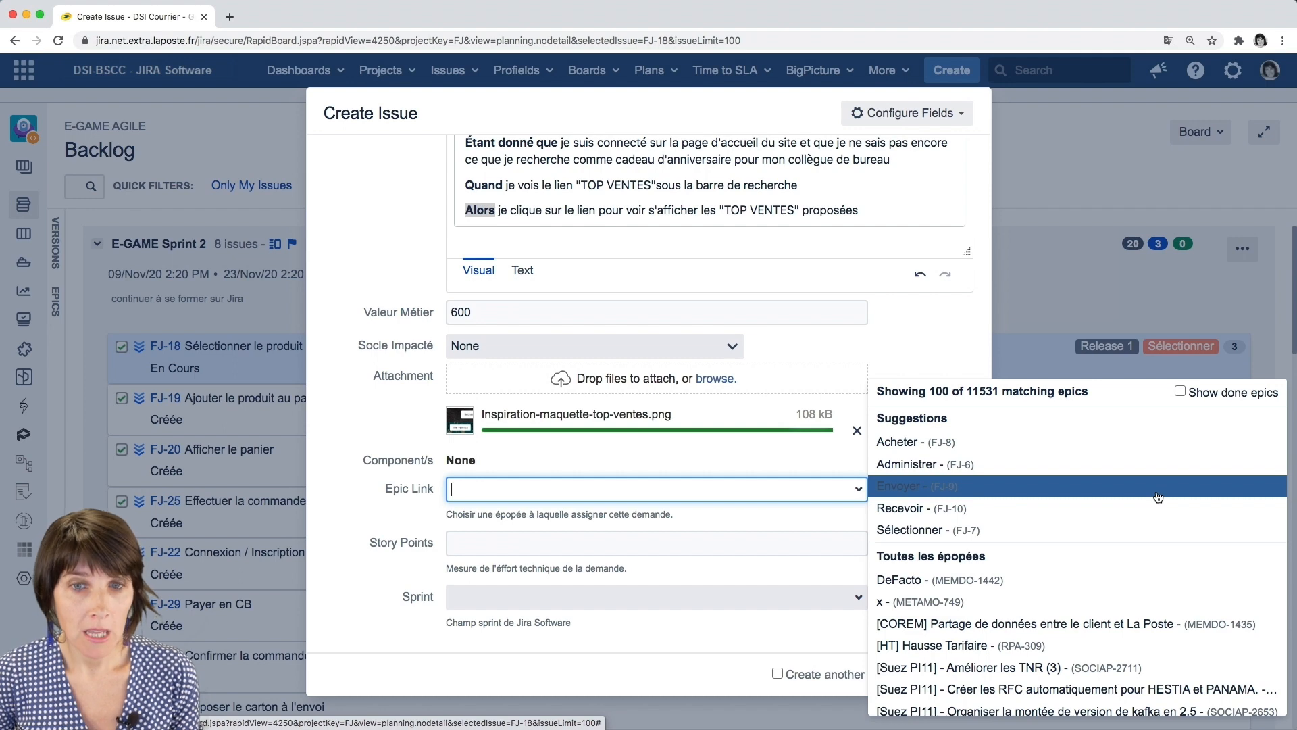
type("sélec")
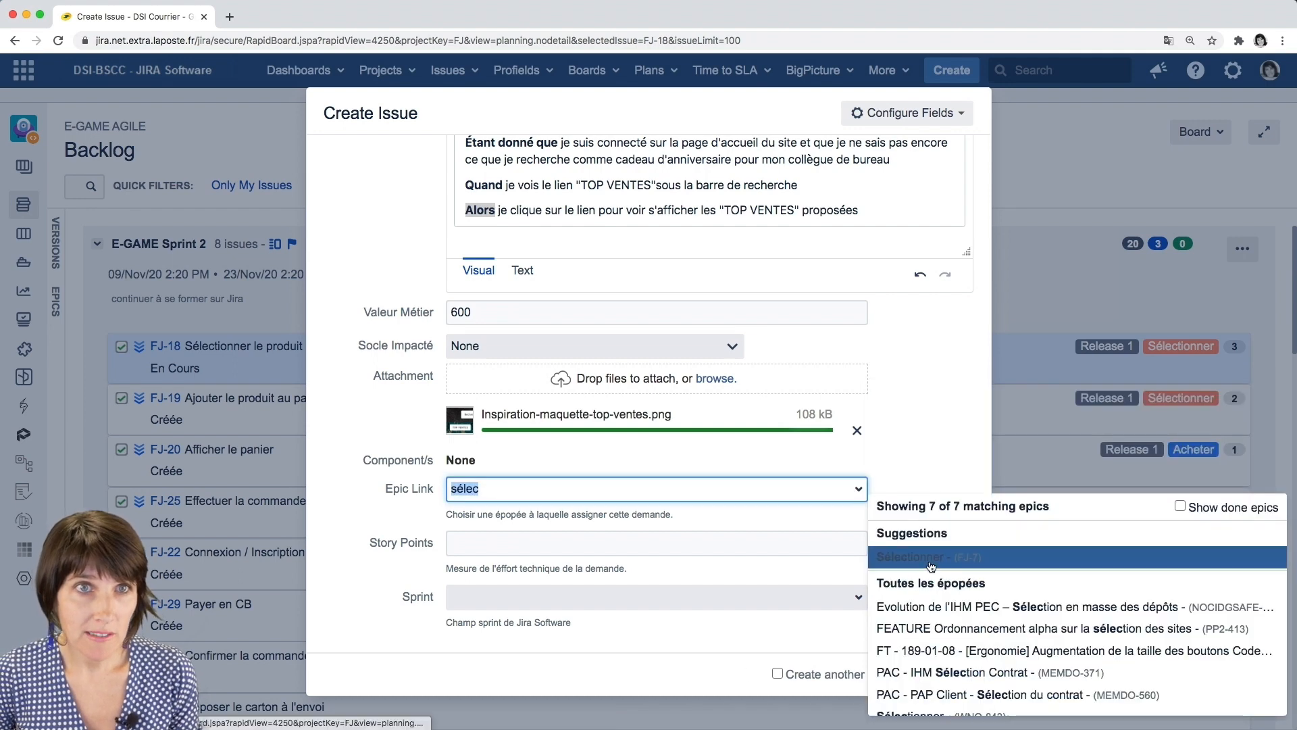
left_click(931, 565)
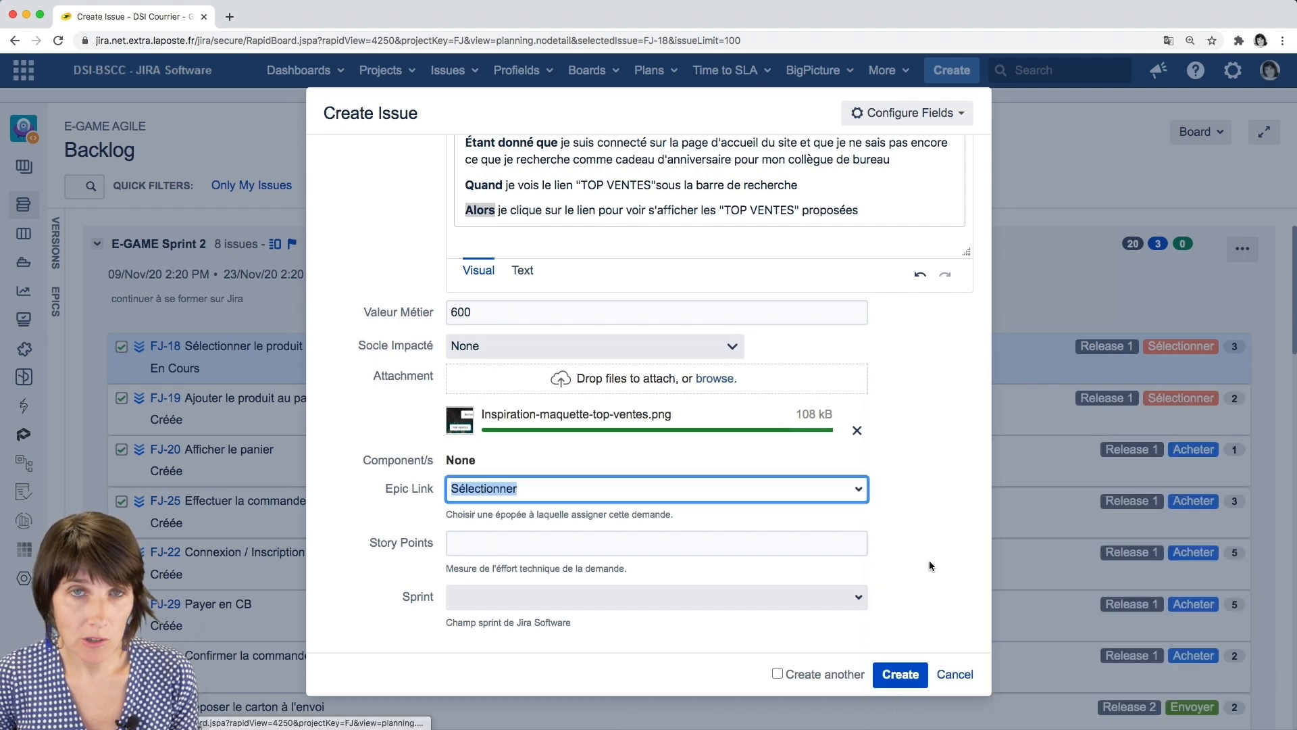
Assign the new issue to E-GAME Sprint 3 and create it
left_click(583, 547)
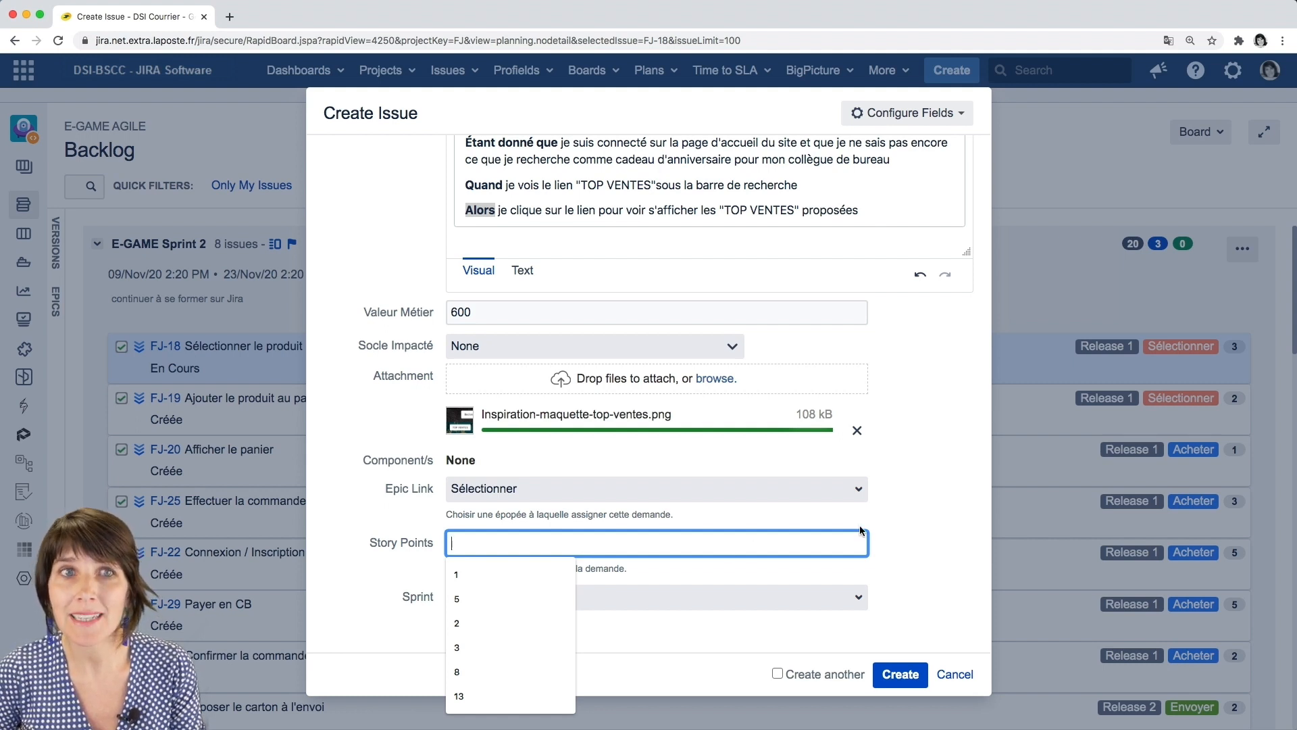
left_click(911, 536)
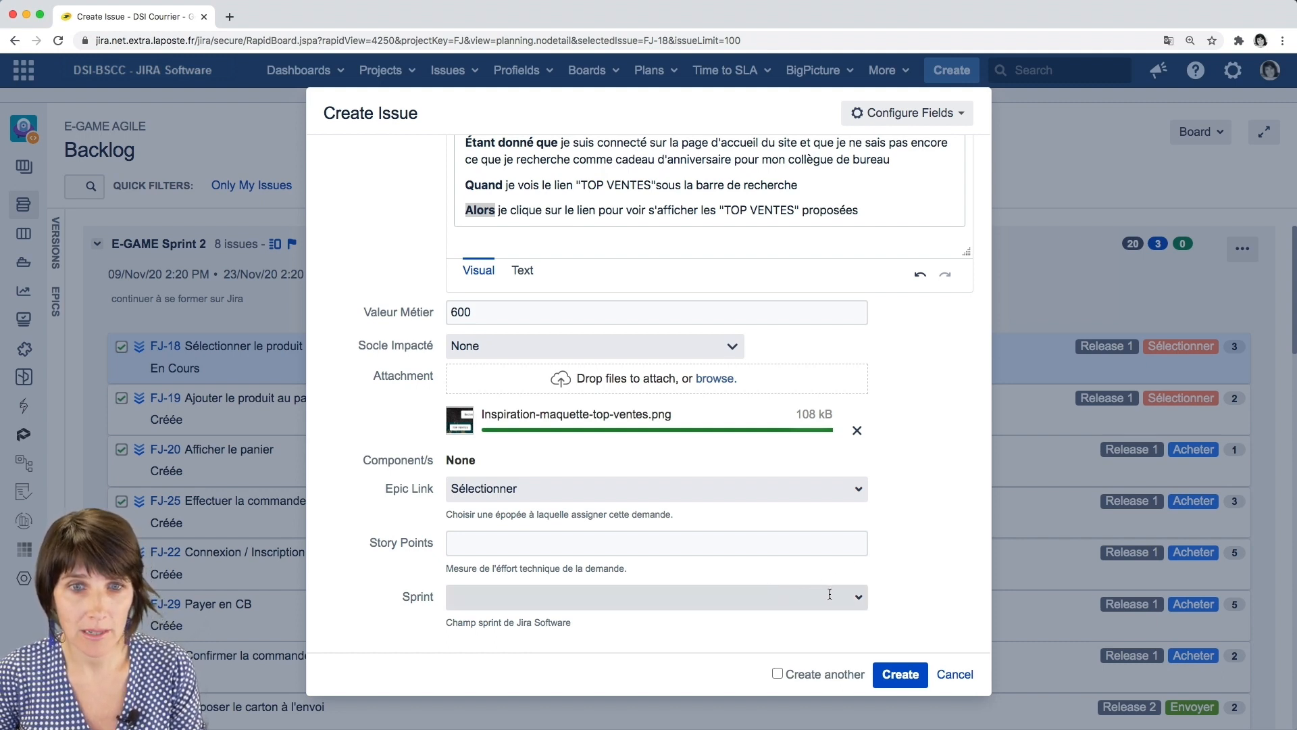
left_click(858, 598)
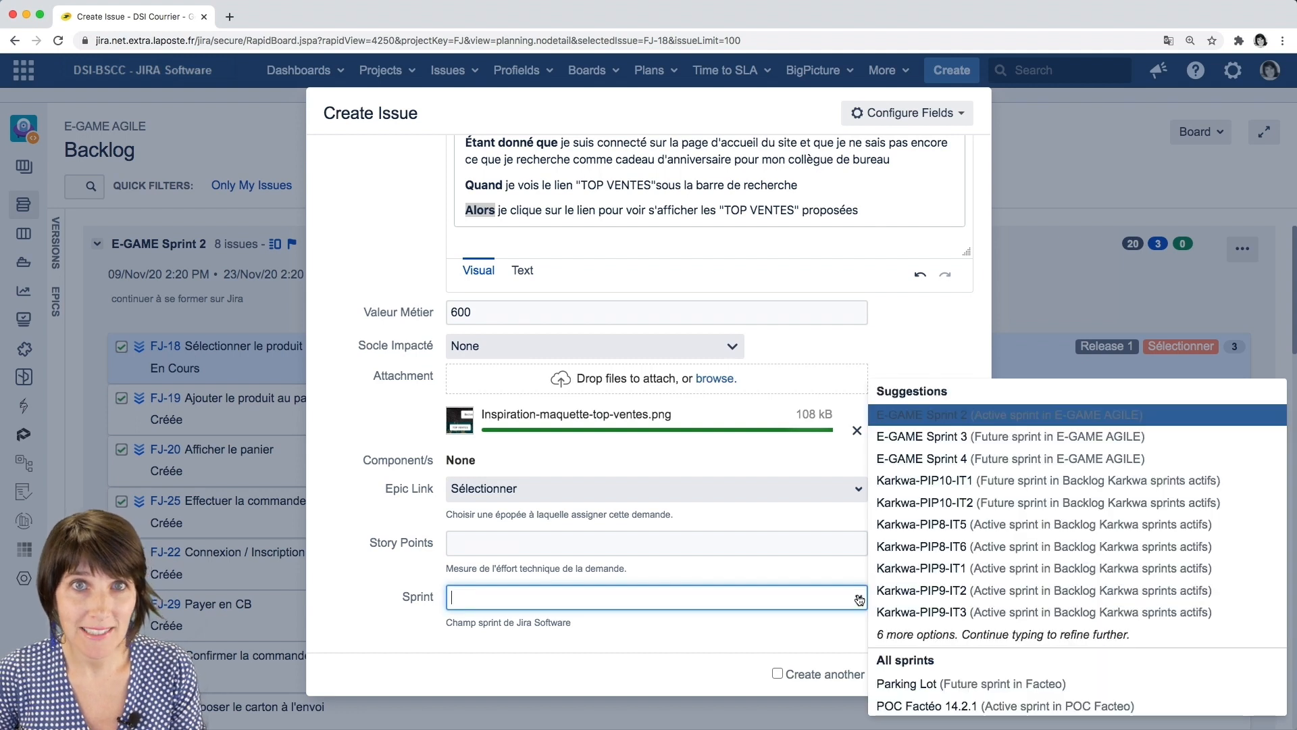
left_click(993, 435)
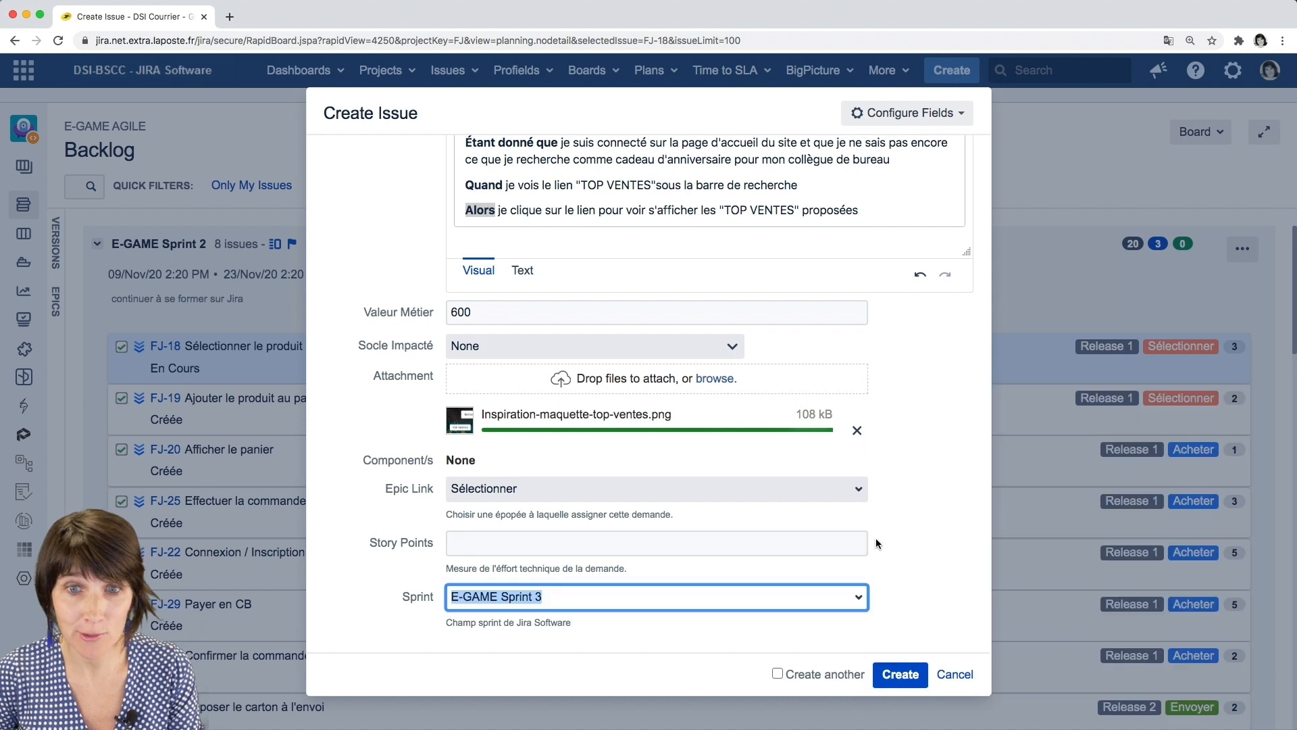
left_click(909, 679)
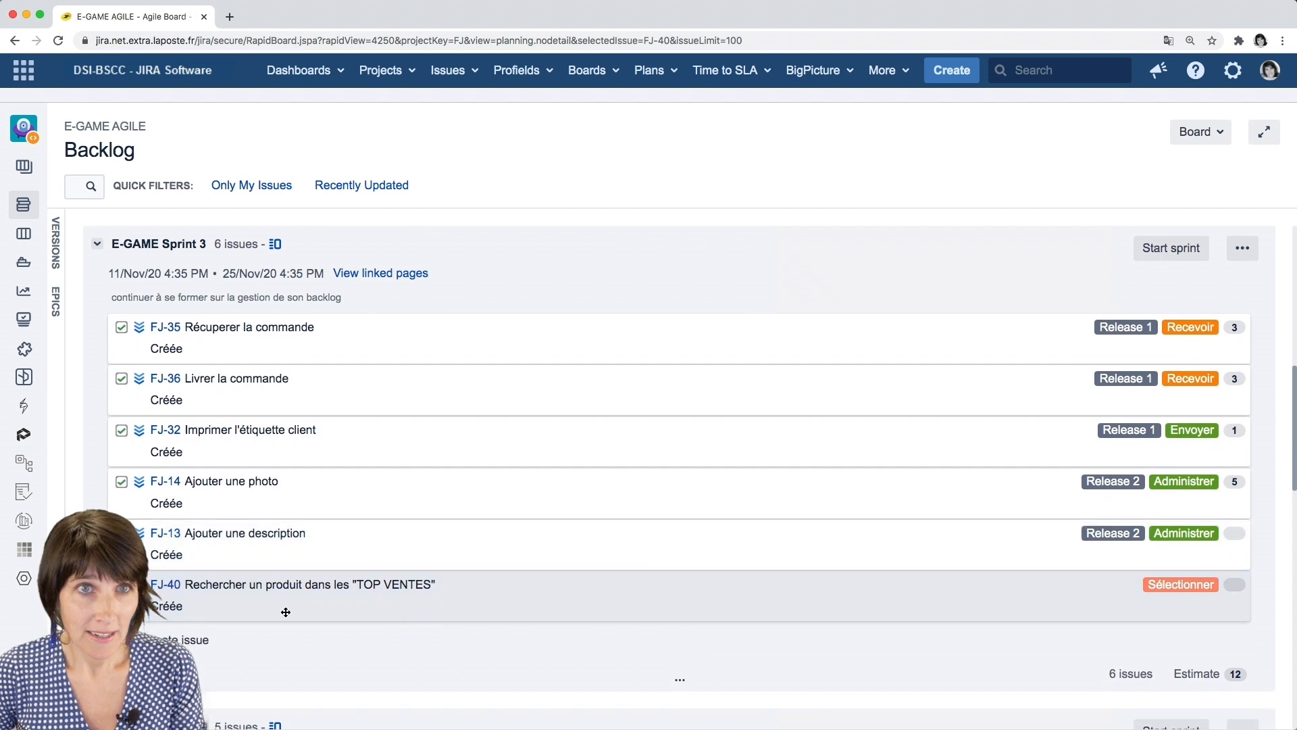
Open the details of the story Rechercher un produit dans les "TOP VENTES" and check its status and priority
left_click(176, 587)
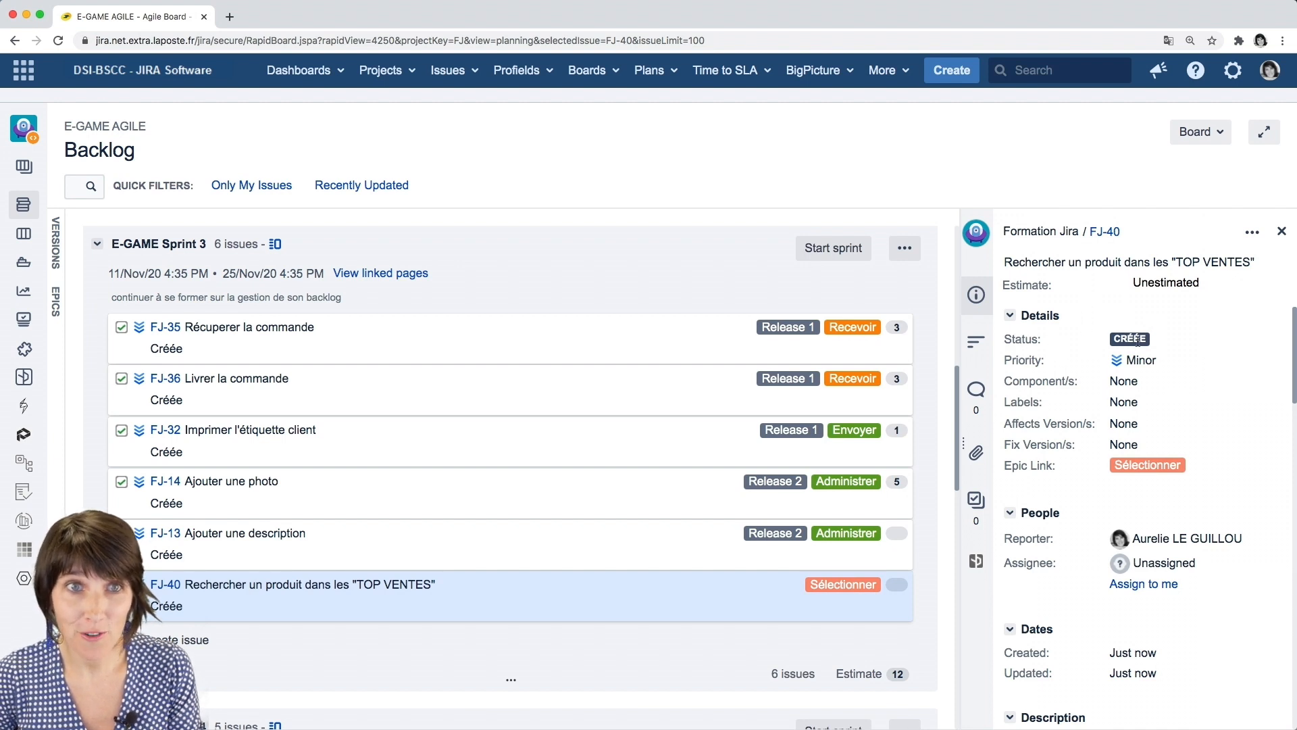
mouse_move(1132, 338)
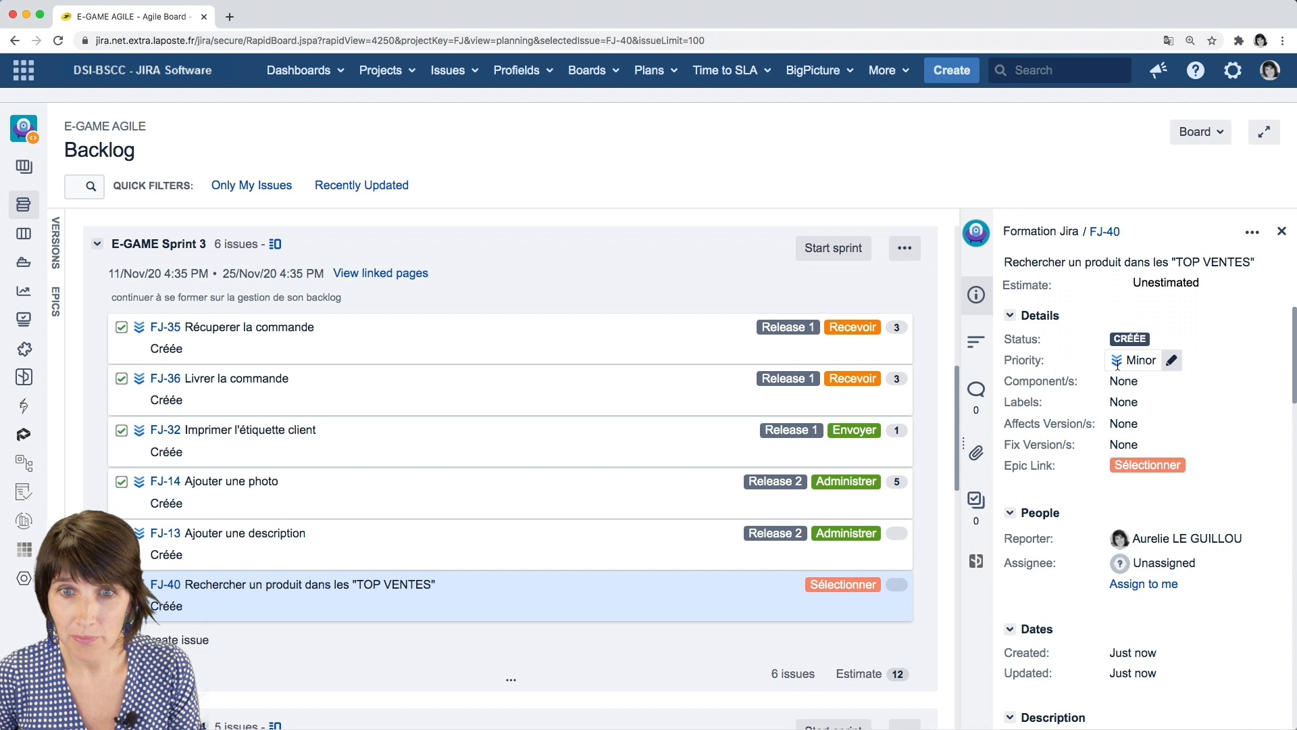
mouse_move(1118, 366)
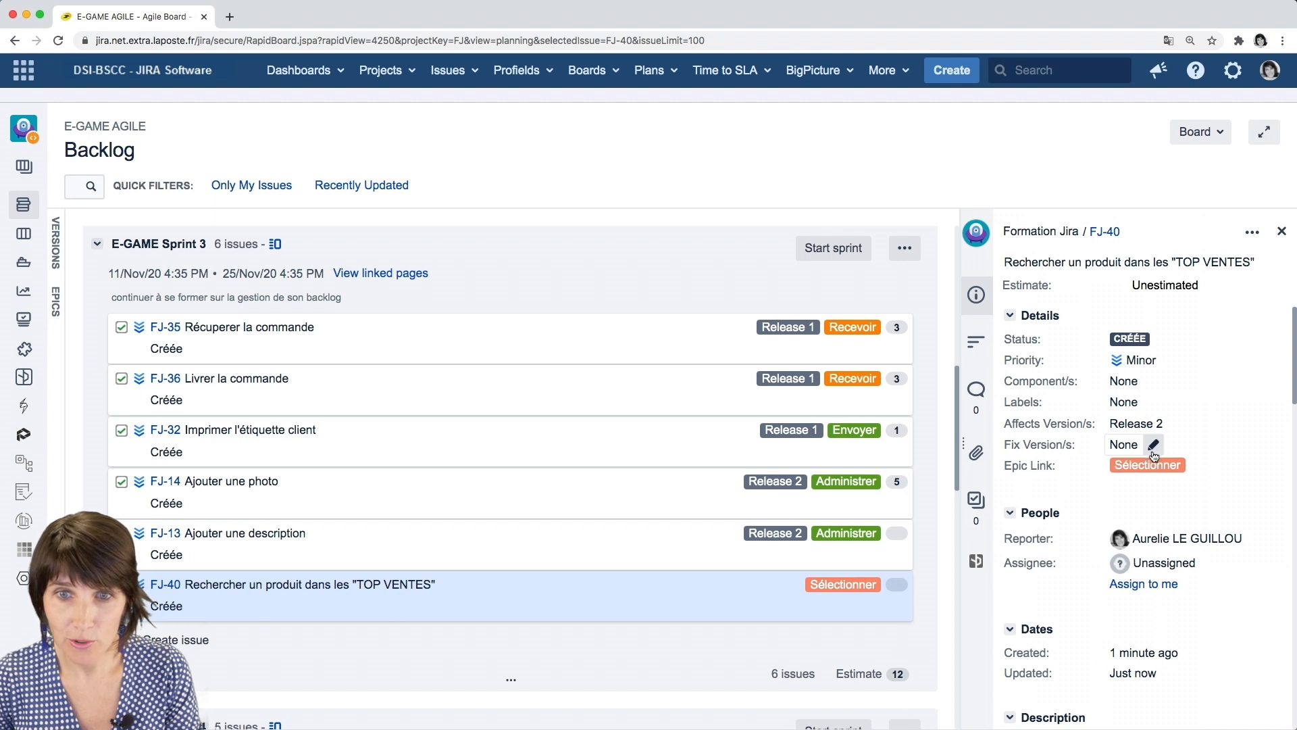
Examine the choices offered for the story's Fix Version and Assignee, closing each list without selecting anything
scroll(1148, 482, "down", 2)
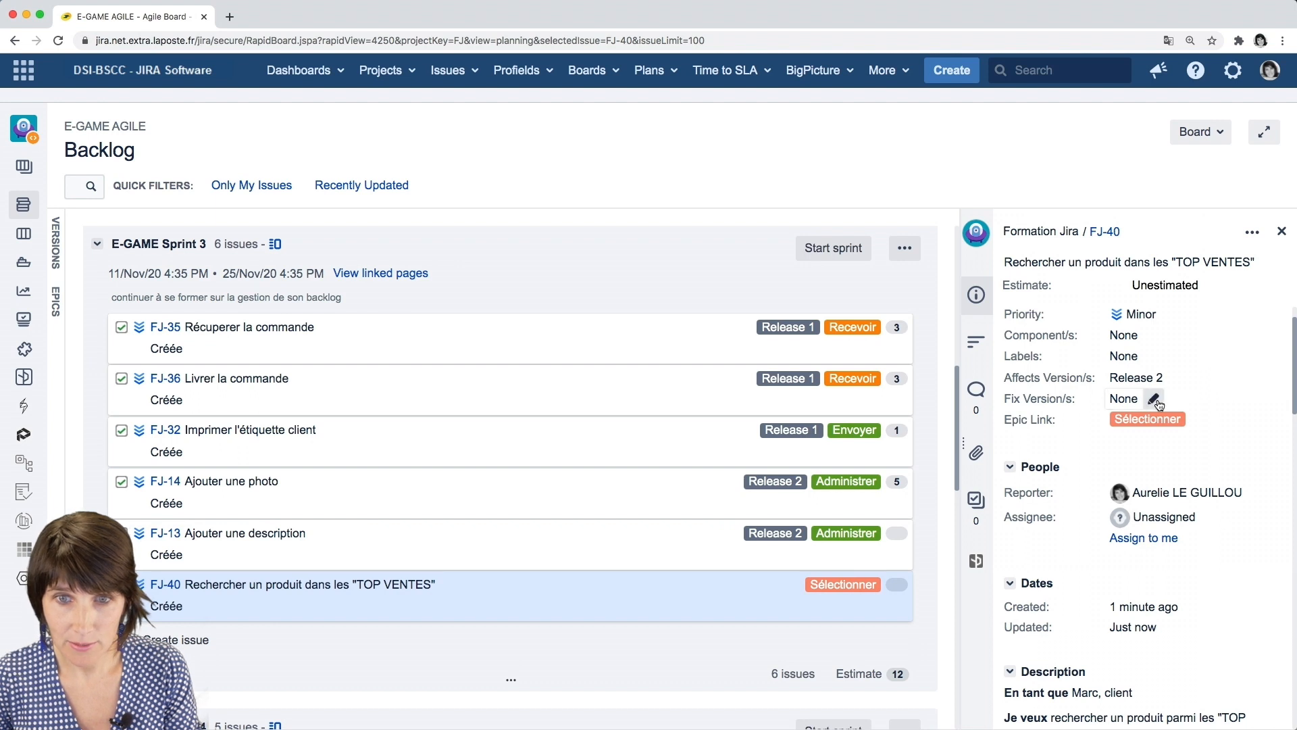
left_click(1157, 401)
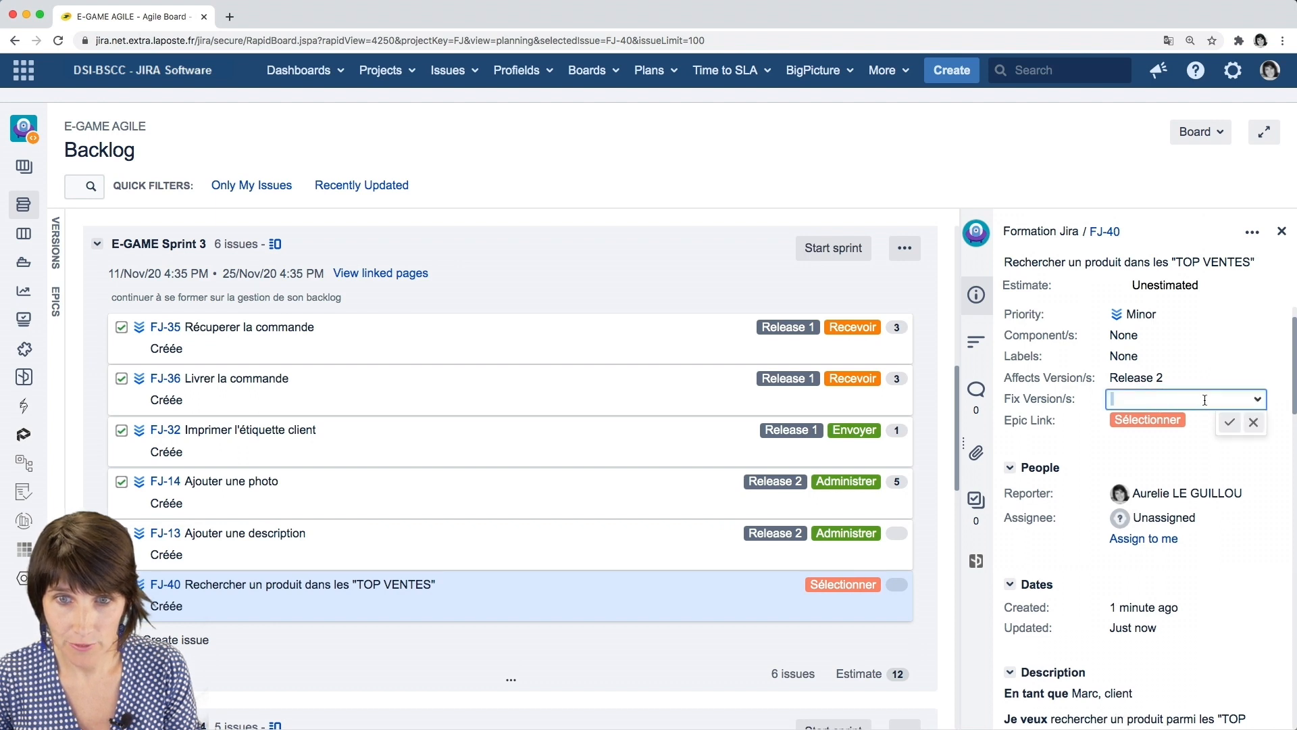
left_click(1257, 405)
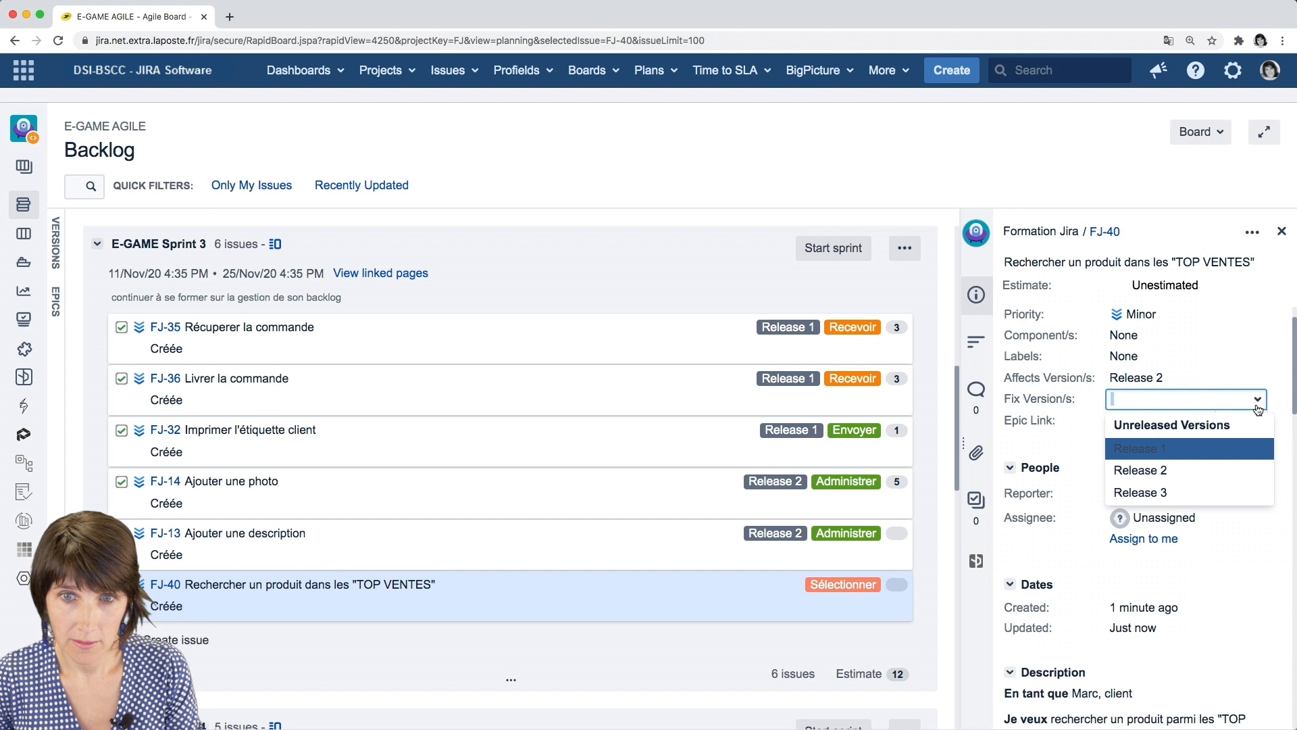
left_click(1250, 369)
scroll(1203, 454, "down", 3)
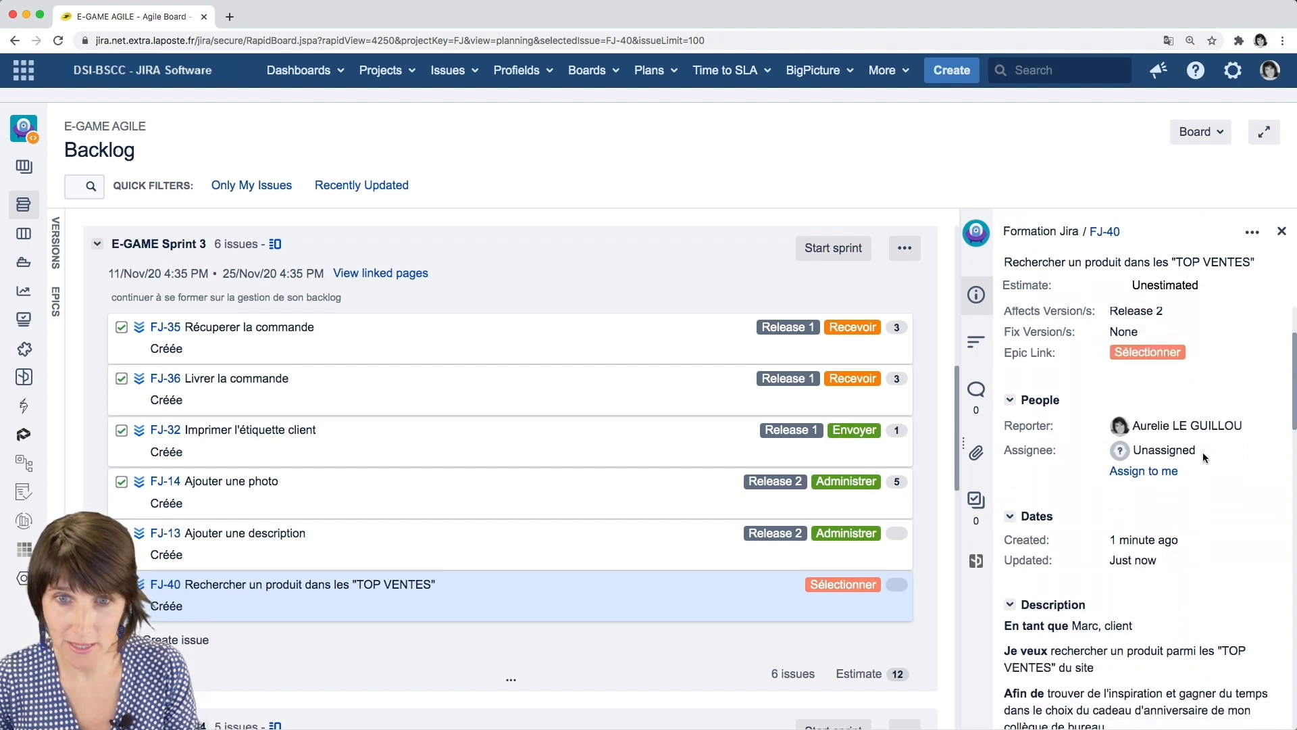
scroll(1205, 458, "up", 1)
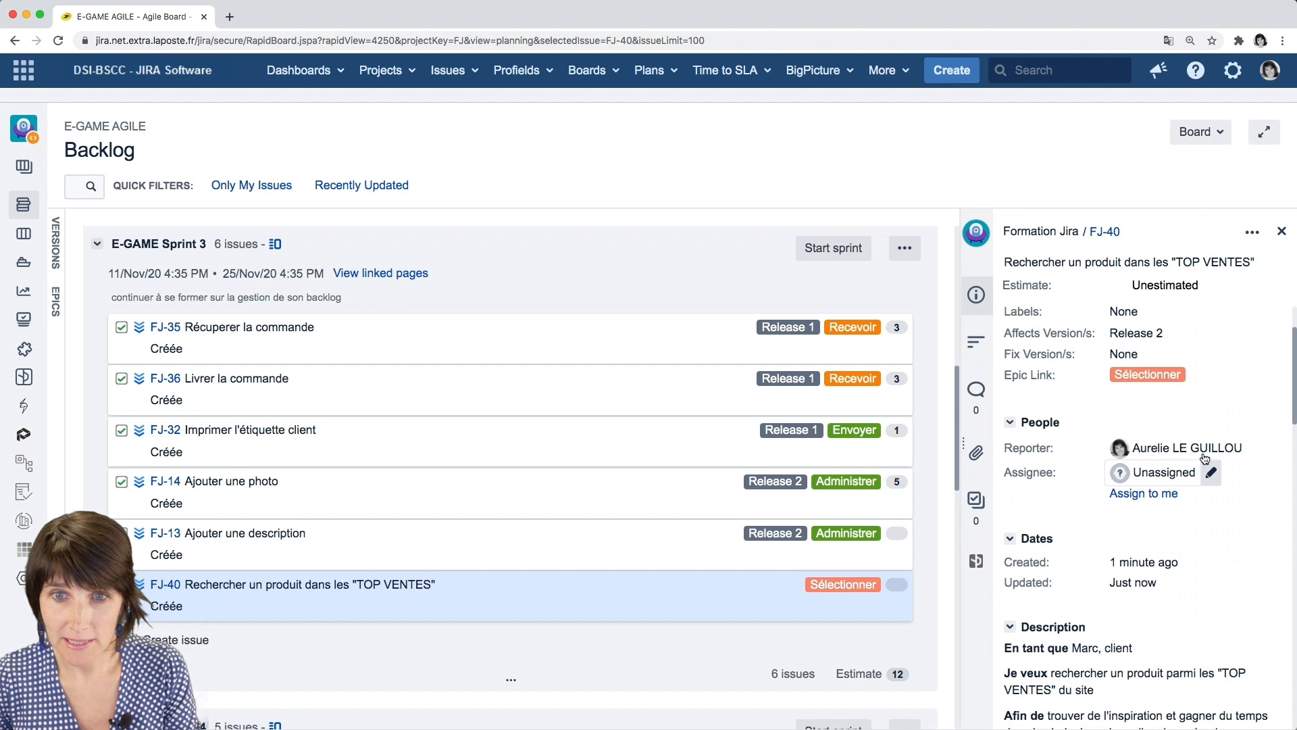
scroll(1205, 458, "down", 1)
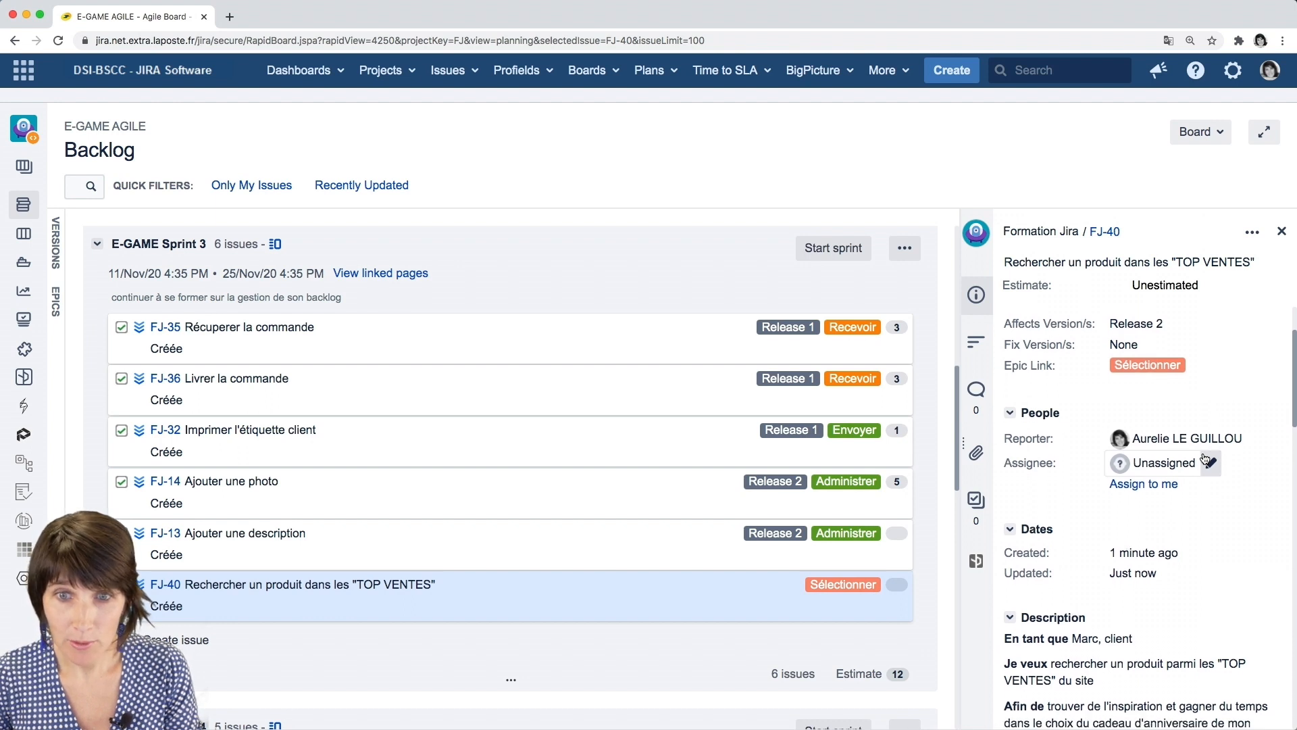
scroll(1205, 459, "down", 3)
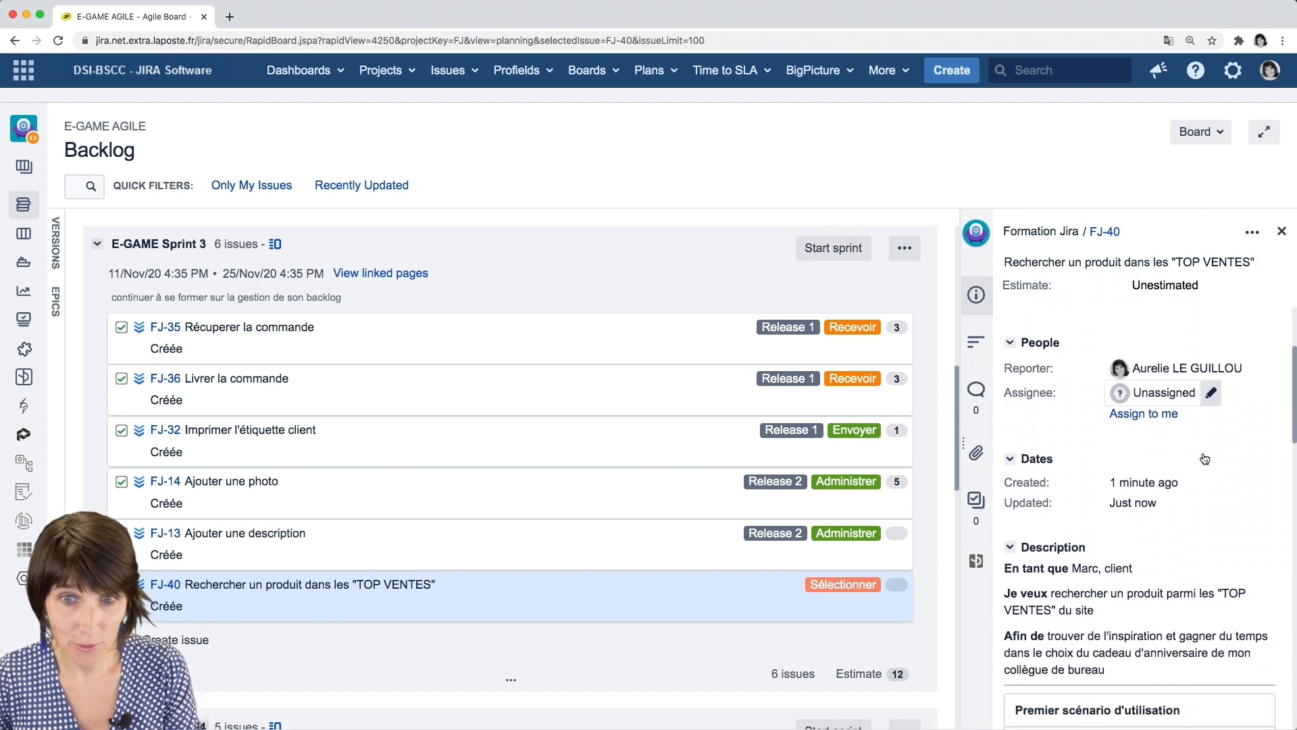
left_click(1213, 381)
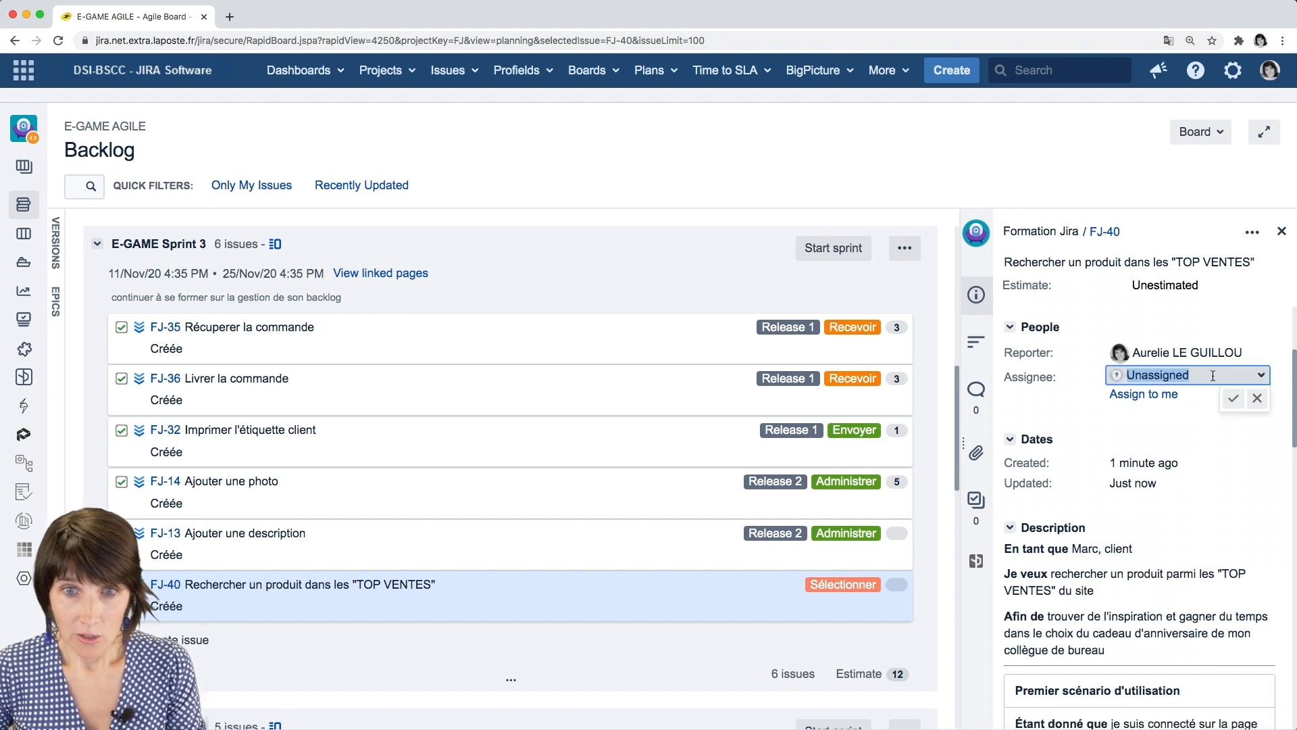
left_click(1261, 380)
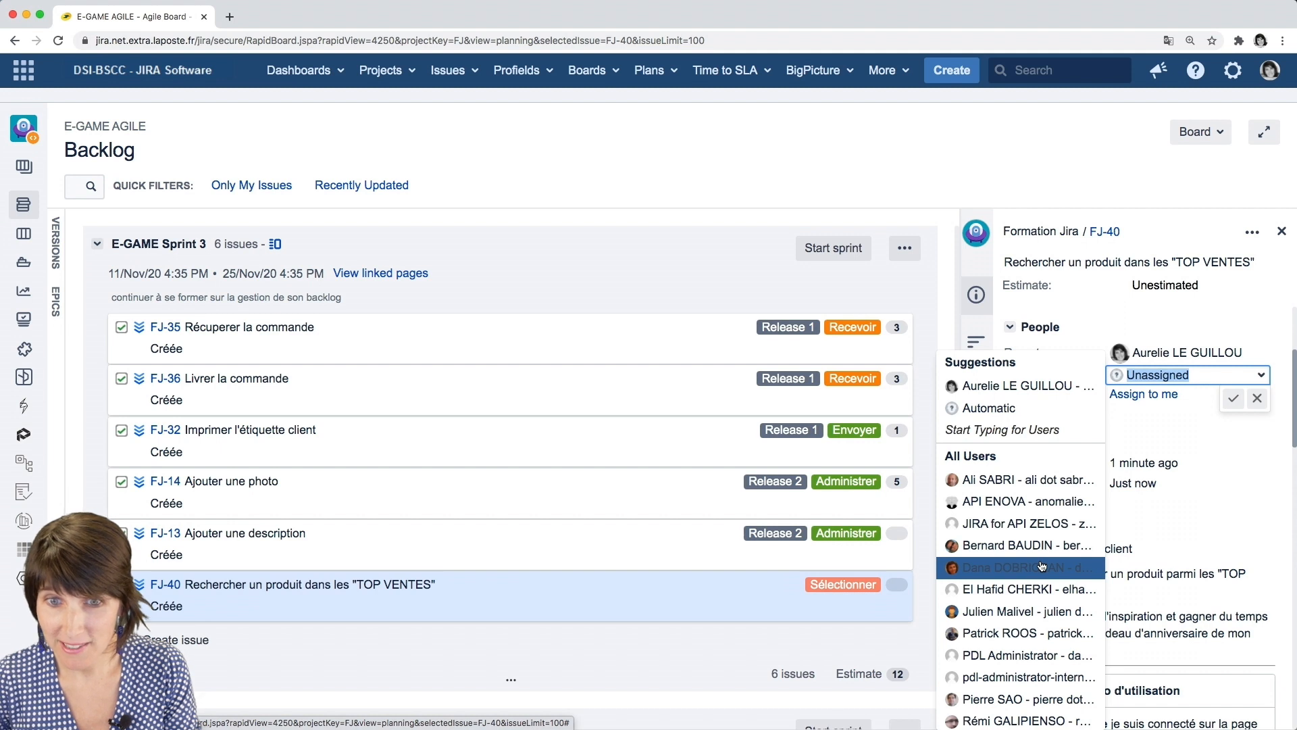
left_click(1190, 416)
Review the story's description, comment editor, attachment, sub-tasks and Git integration sections
scroll(1191, 438, "down", 3)
scroll(1190, 441, "down", 3)
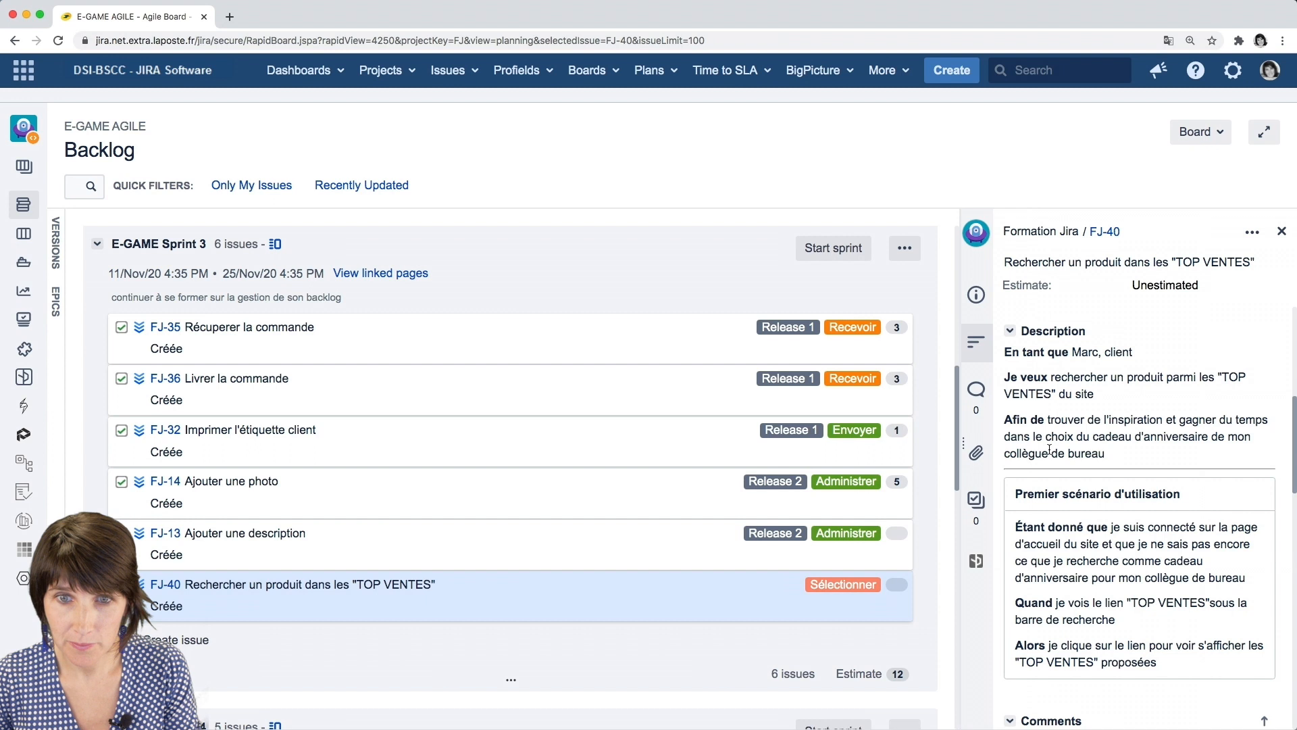
scroll(1050, 450, "down", 3)
scroll(1067, 556, "down", 2)
scroll(1068, 558, "down", 2)
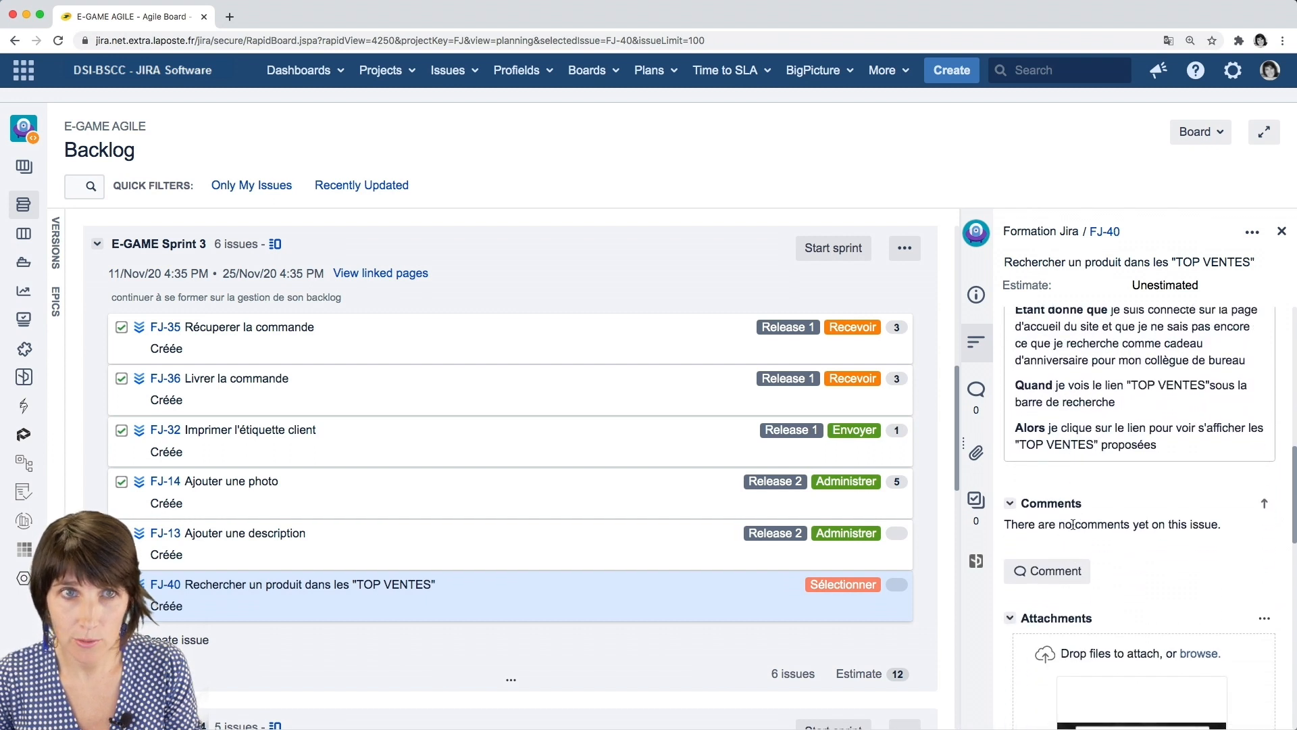
left_click(1062, 571)
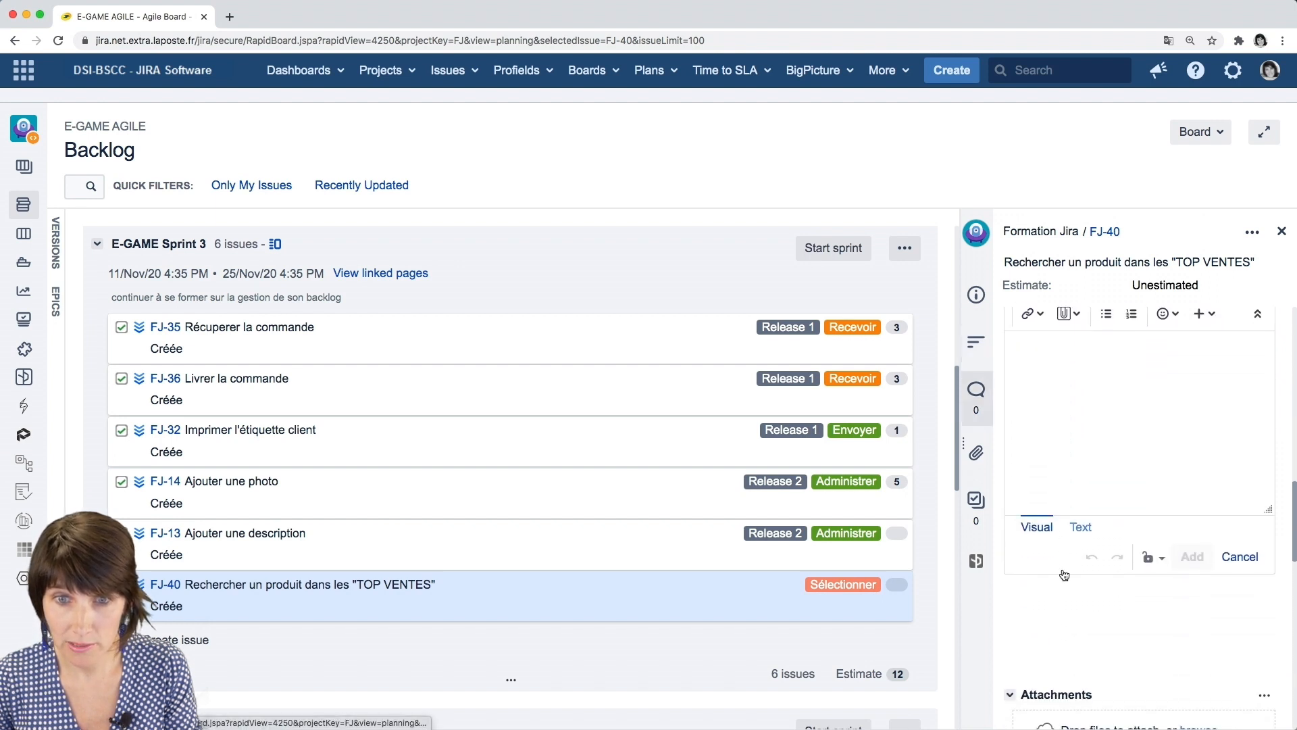
scroll(1062, 569, "down", 5)
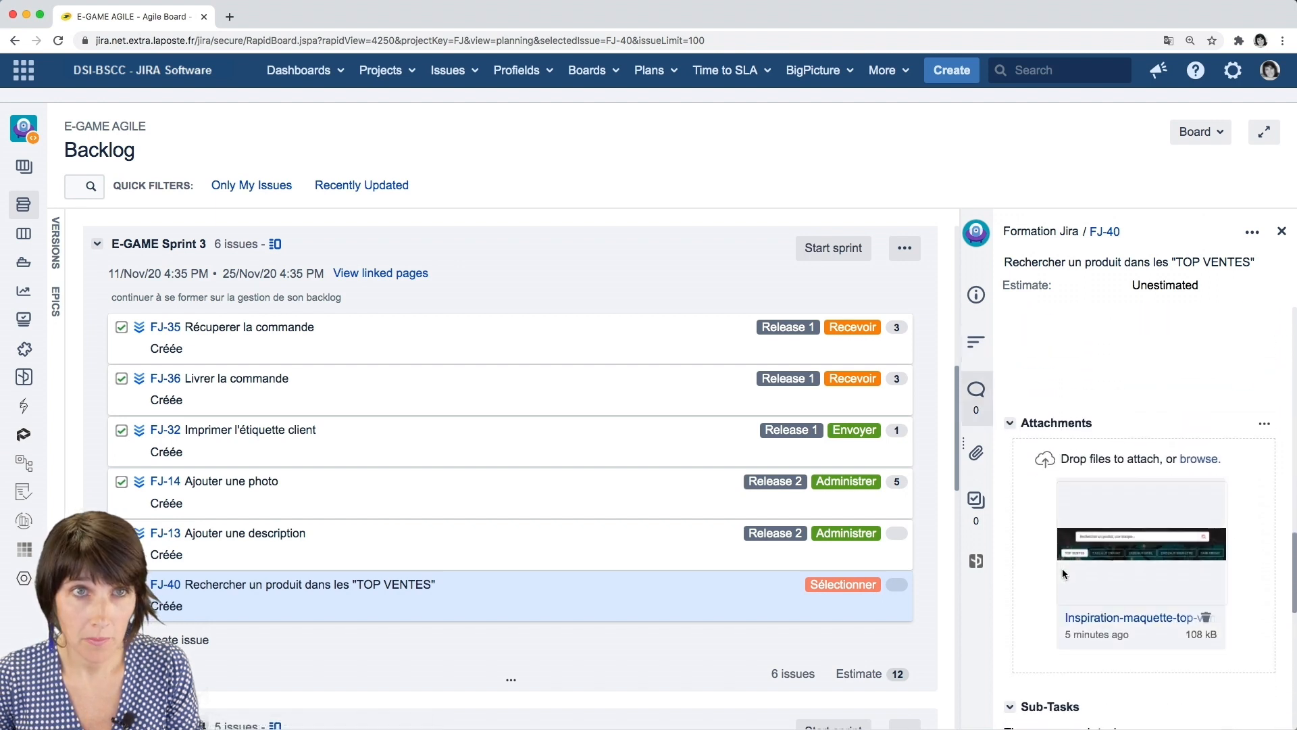
scroll(1168, 548, "down", 2)
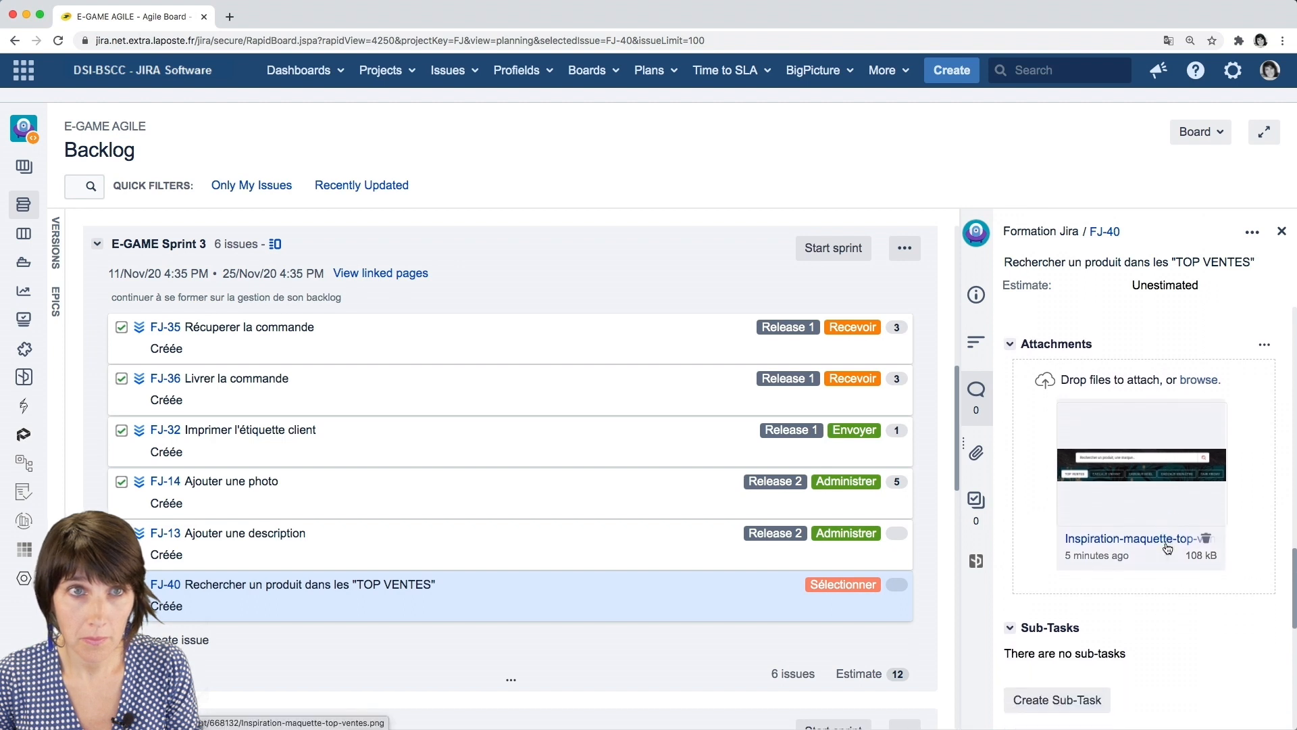
scroll(1167, 547, "down", 2)
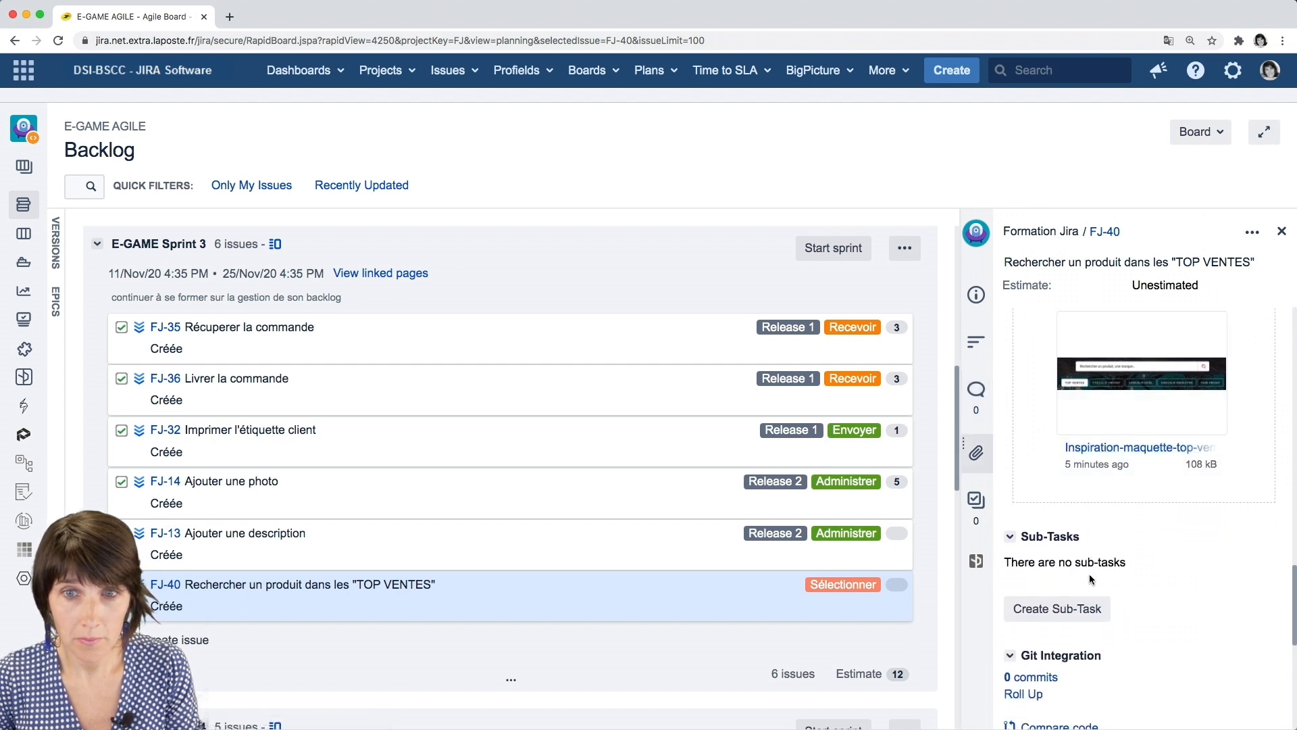
scroll(1089, 574, "down", 1)
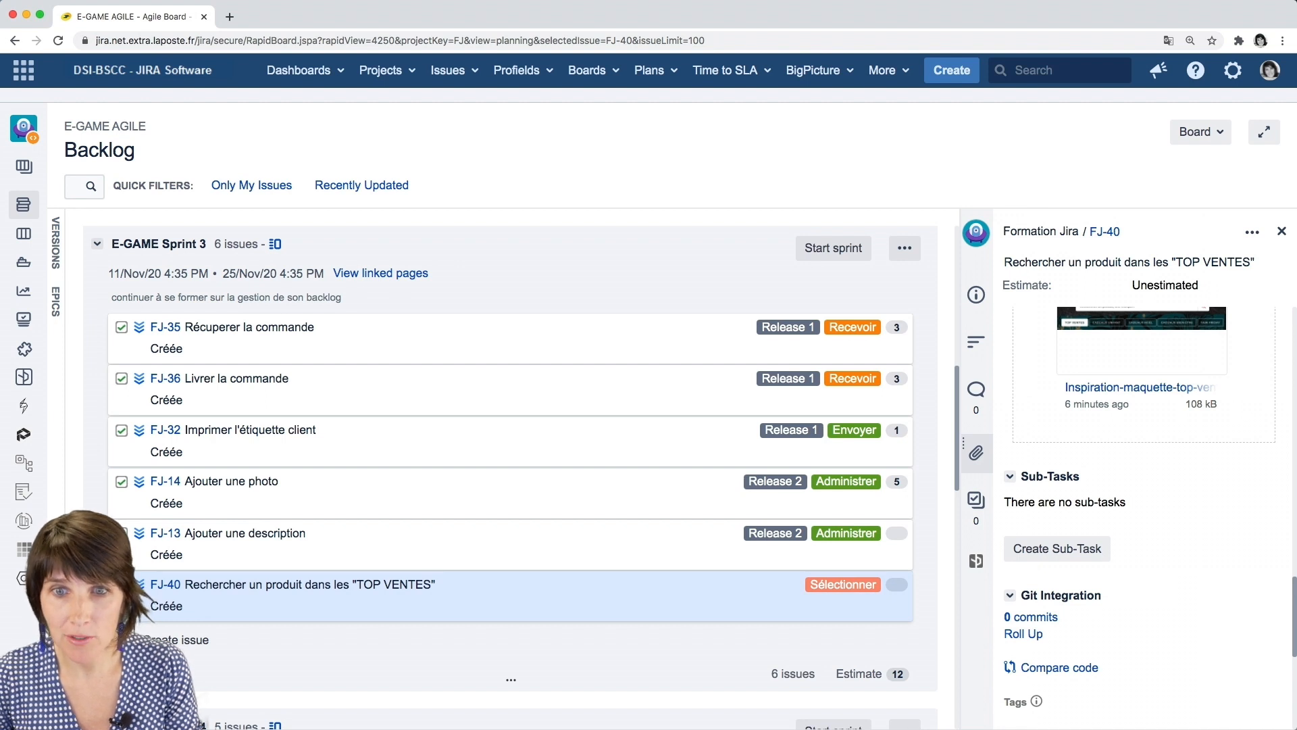
Review the Git Integration section of the "TOP VENTES" story, including its commits and code comparison entries
scroll(1054, 533, "down", 2)
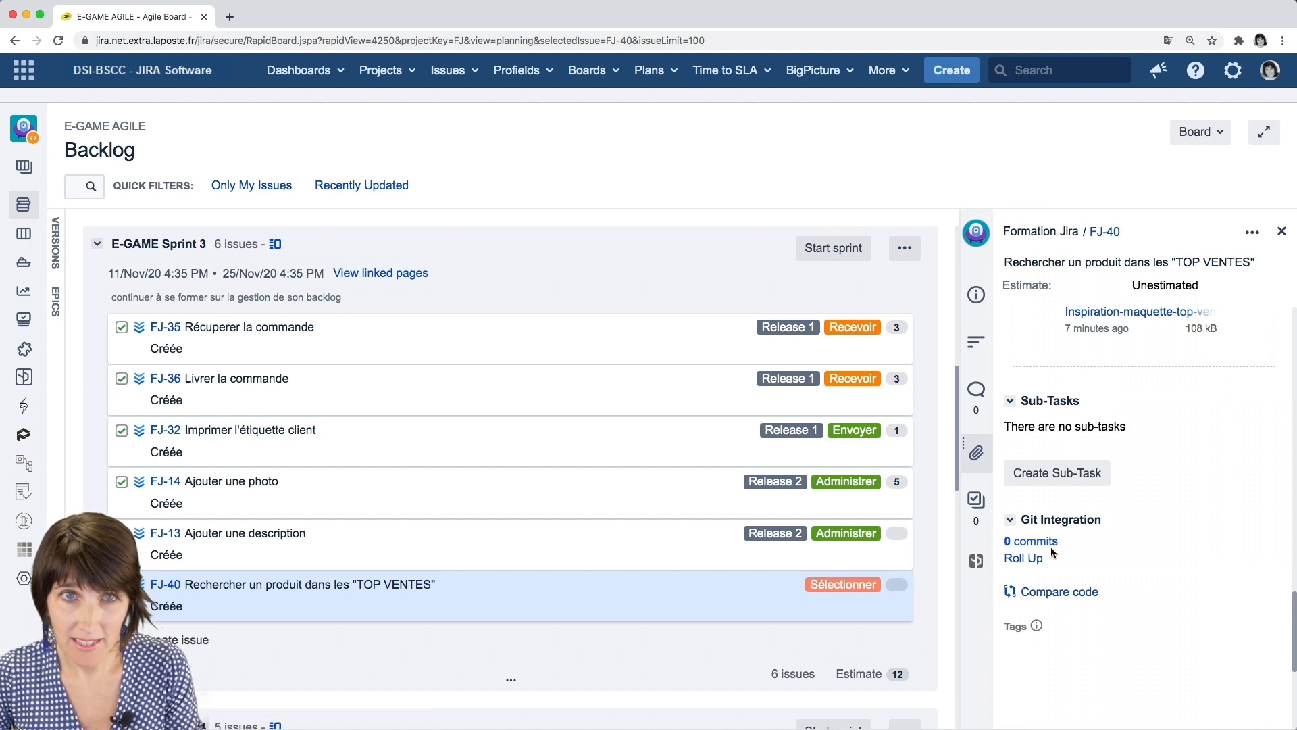
scroll(1051, 546, "down", 1)
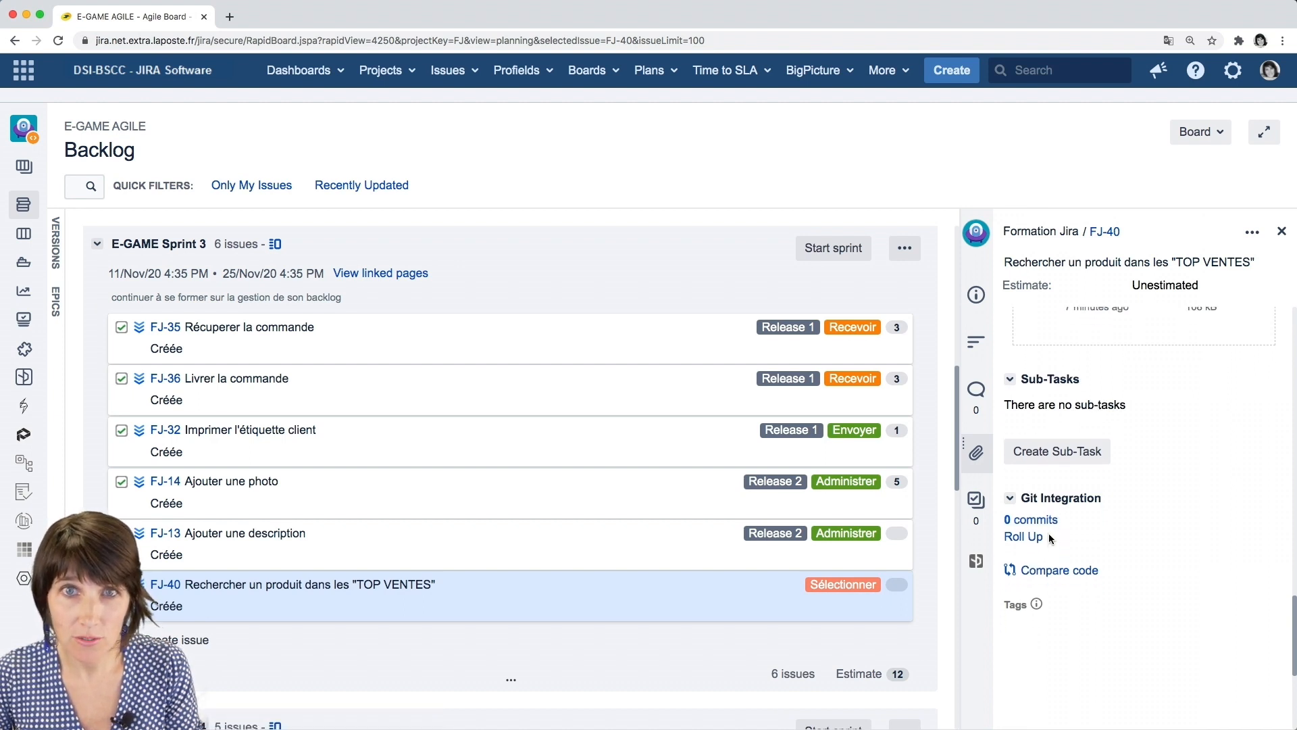
left_click(1083, 573)
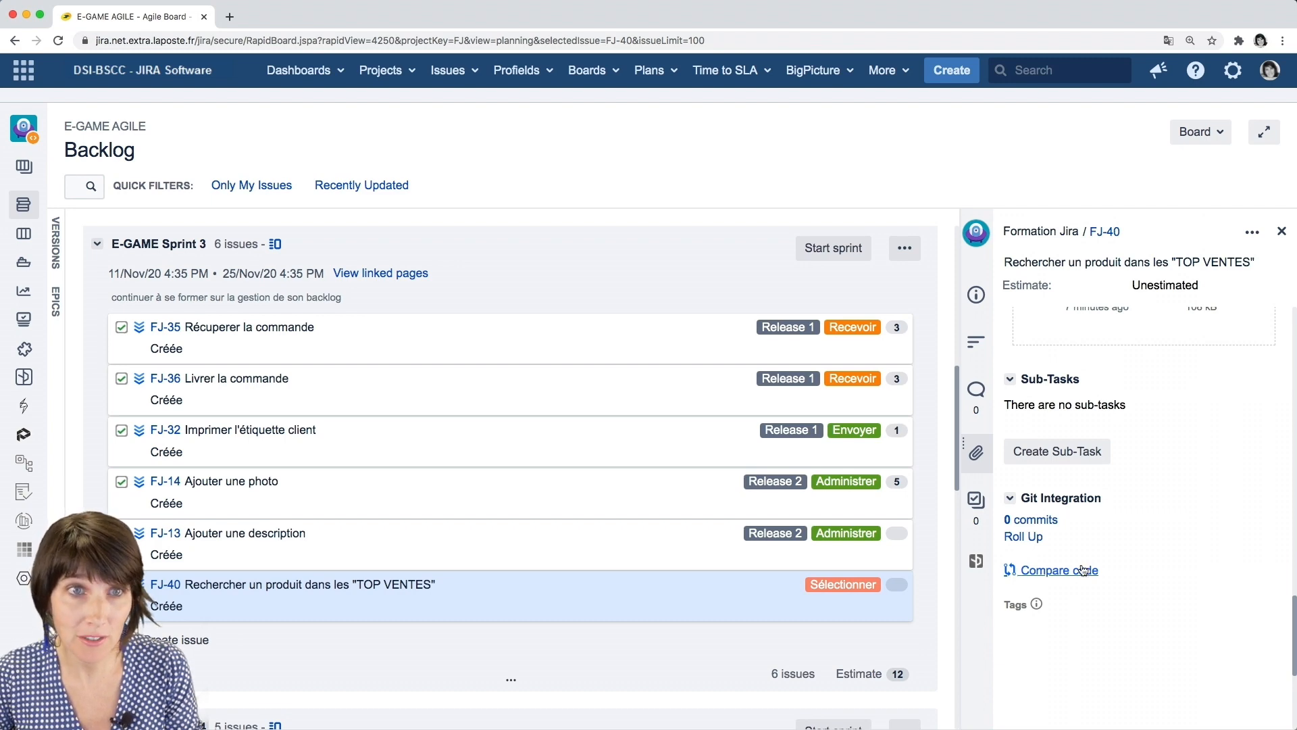
Close the story's details and bring up the full page of "Payer en carte cadeau" from E-GAME Sprint 4
left_click(1282, 231)
scroll(878, 445, "down", 5)
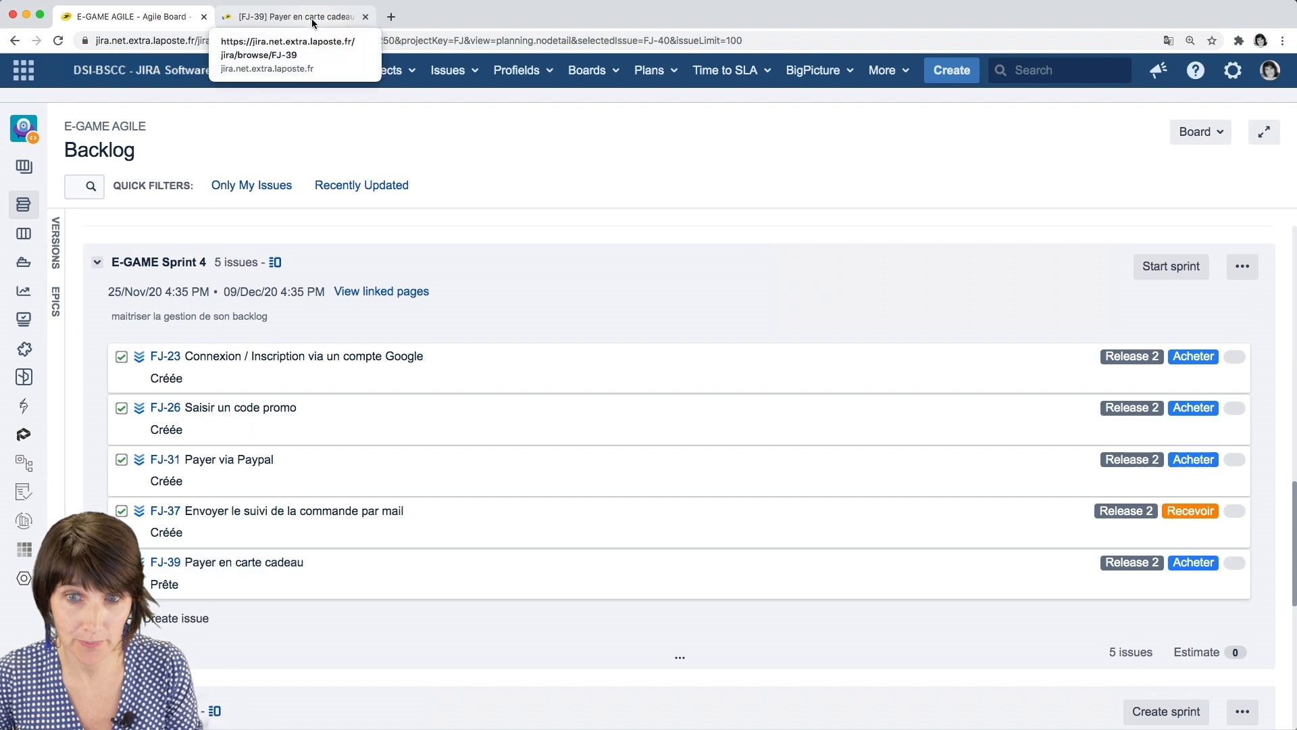
left_click(311, 17)
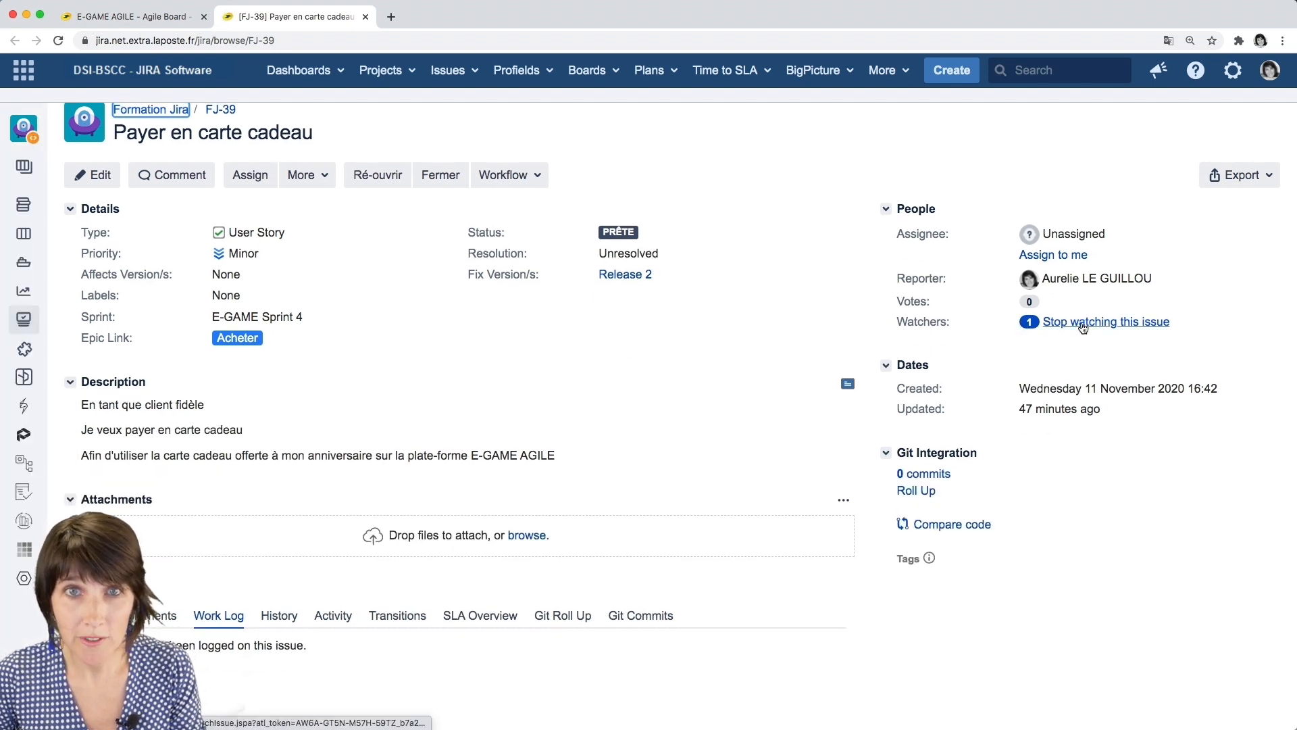
Stop watching the story and start watching it again, and check the exact date of its last update
left_click(1141, 326)
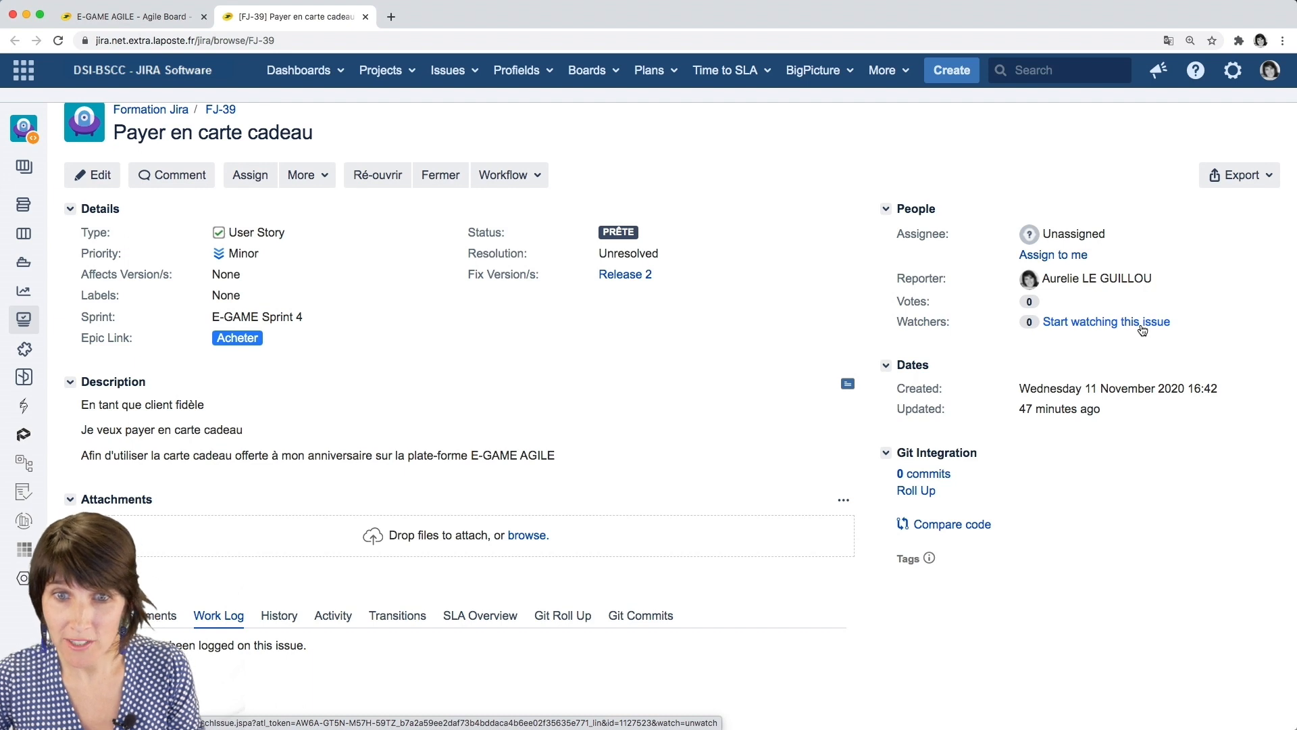
left_click(1125, 329)
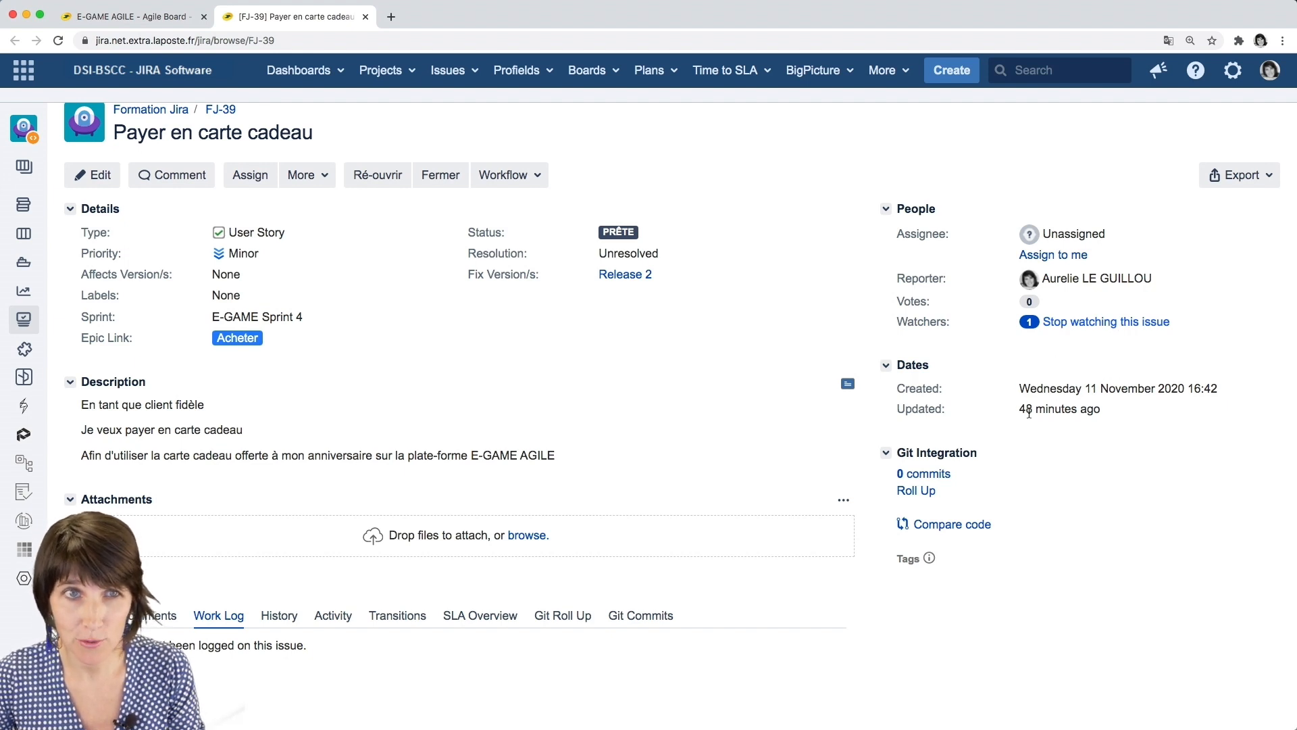
mouse_move(1099, 419)
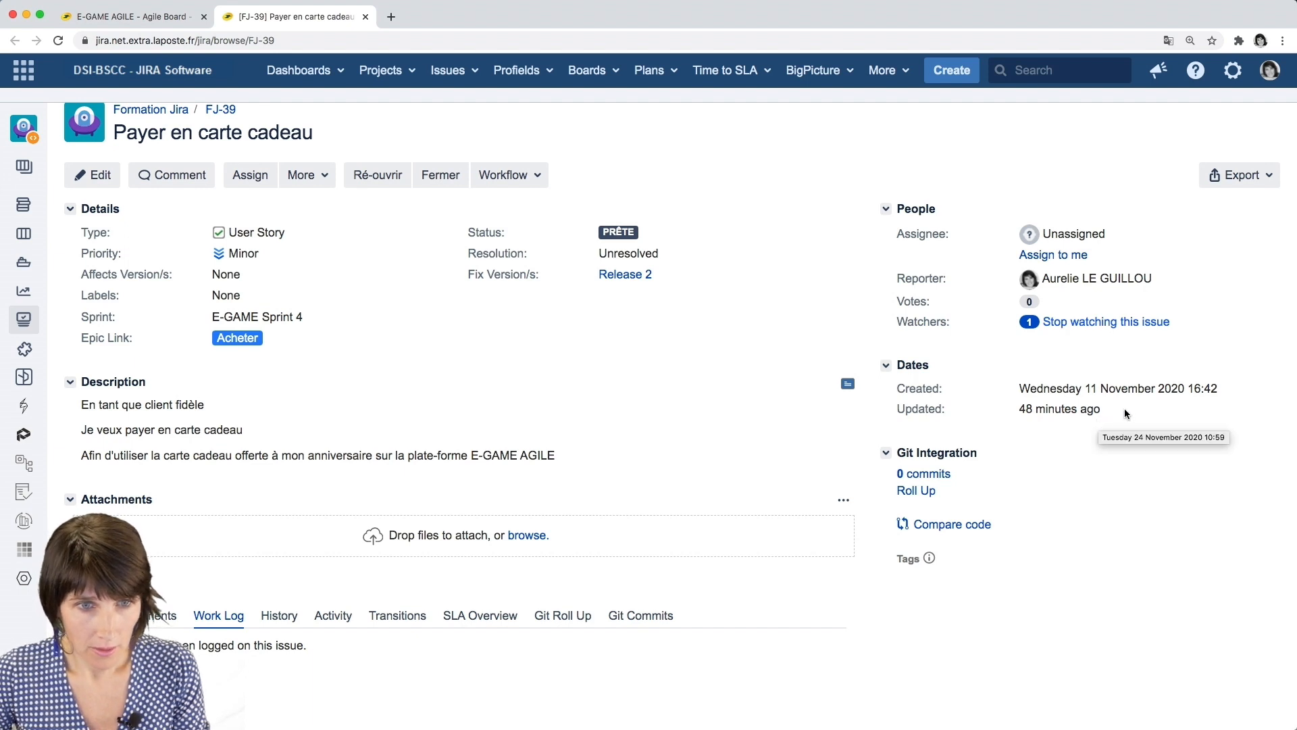
mouse_move(24, 577)
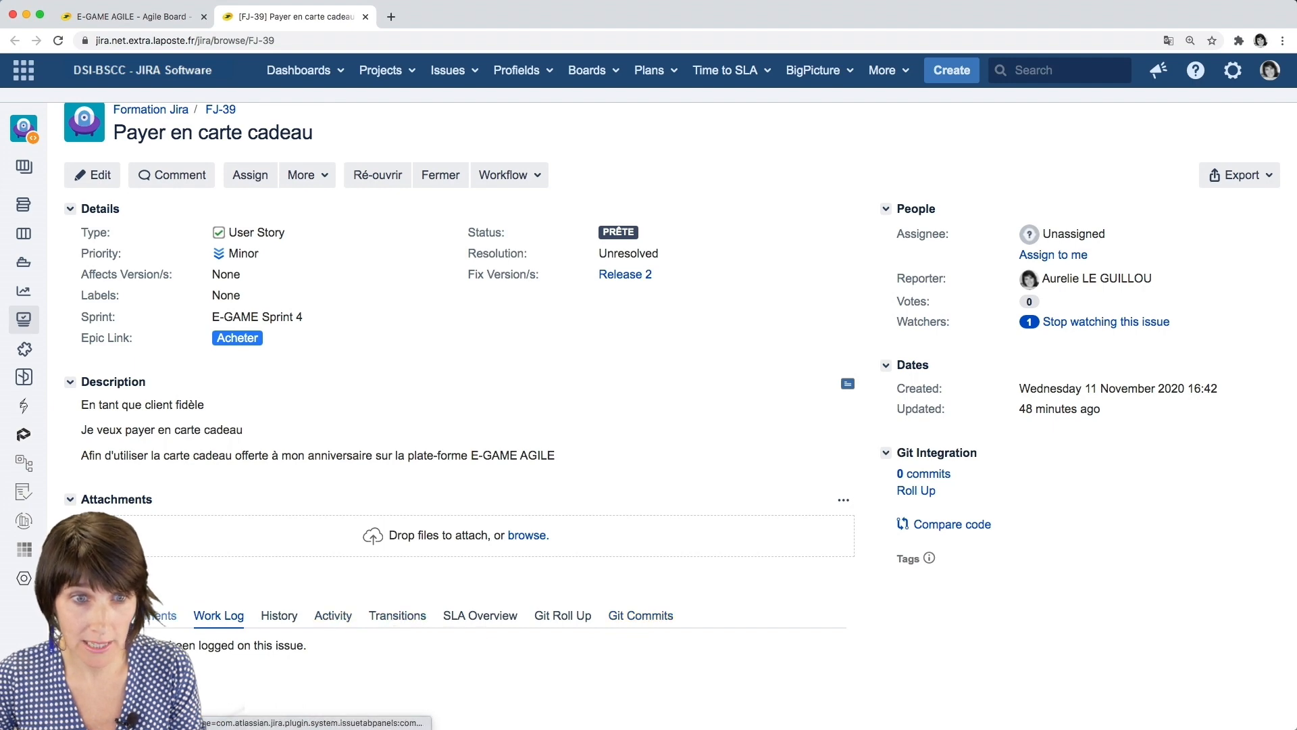
Review the complete list of activity entries recorded on the story "Payer en carte cadeau"
left_click(88, 615)
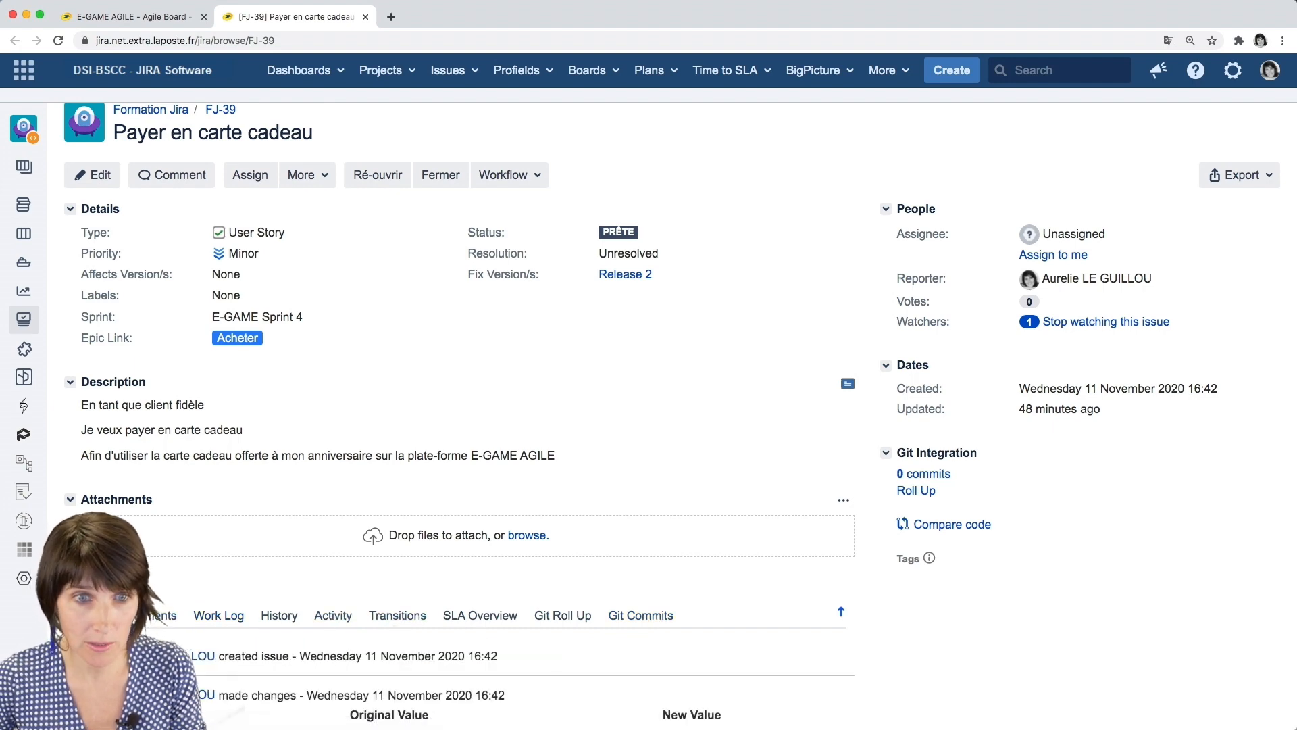
scroll(459, 415, "down", 4)
scroll(347, 503, "down", 2)
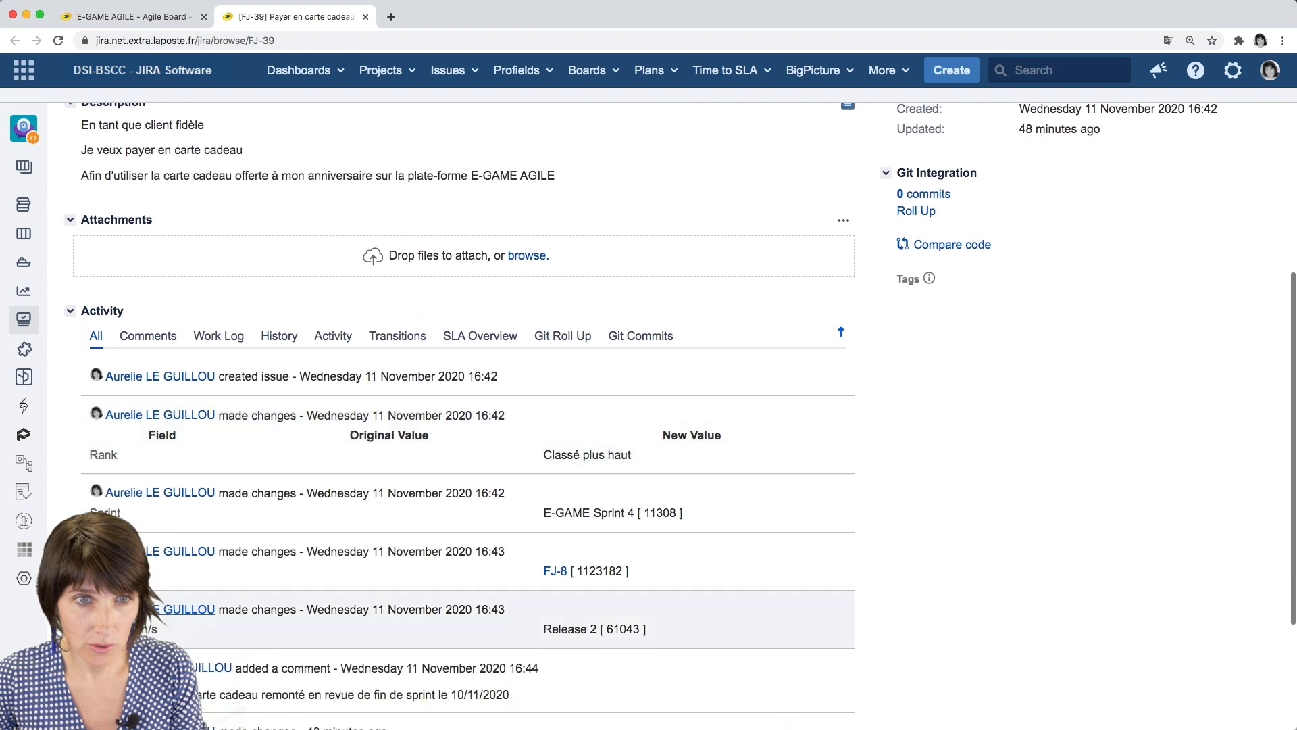
scroll(348, 503, "down", 2)
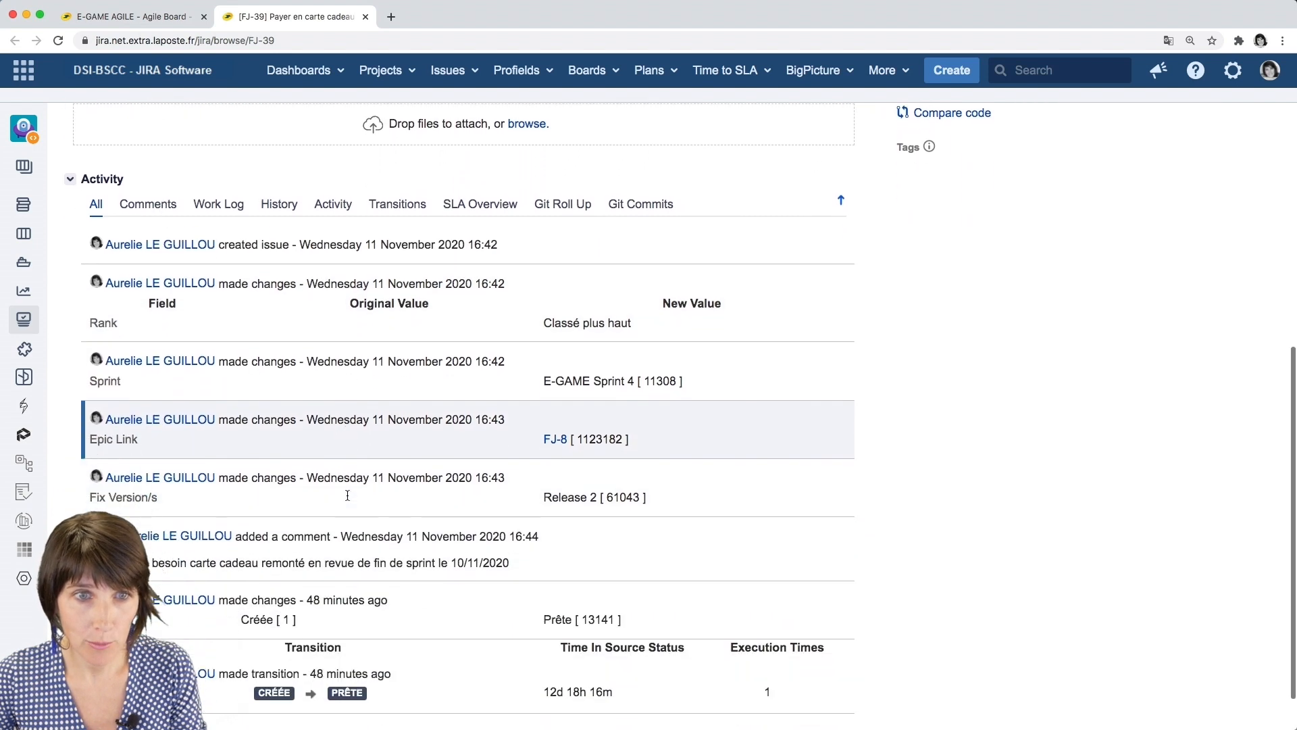
scroll(351, 481, "up", 2)
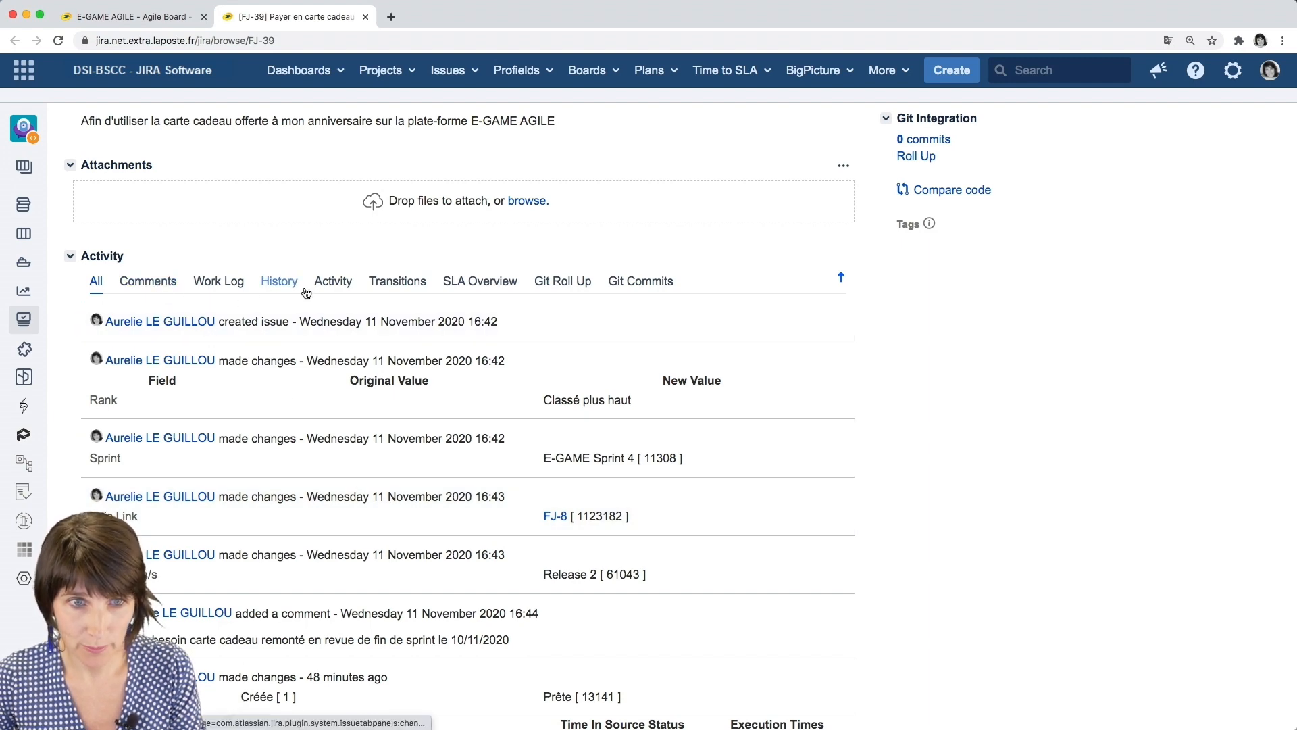
Check the story's work log and review its change history
left_click(219, 281)
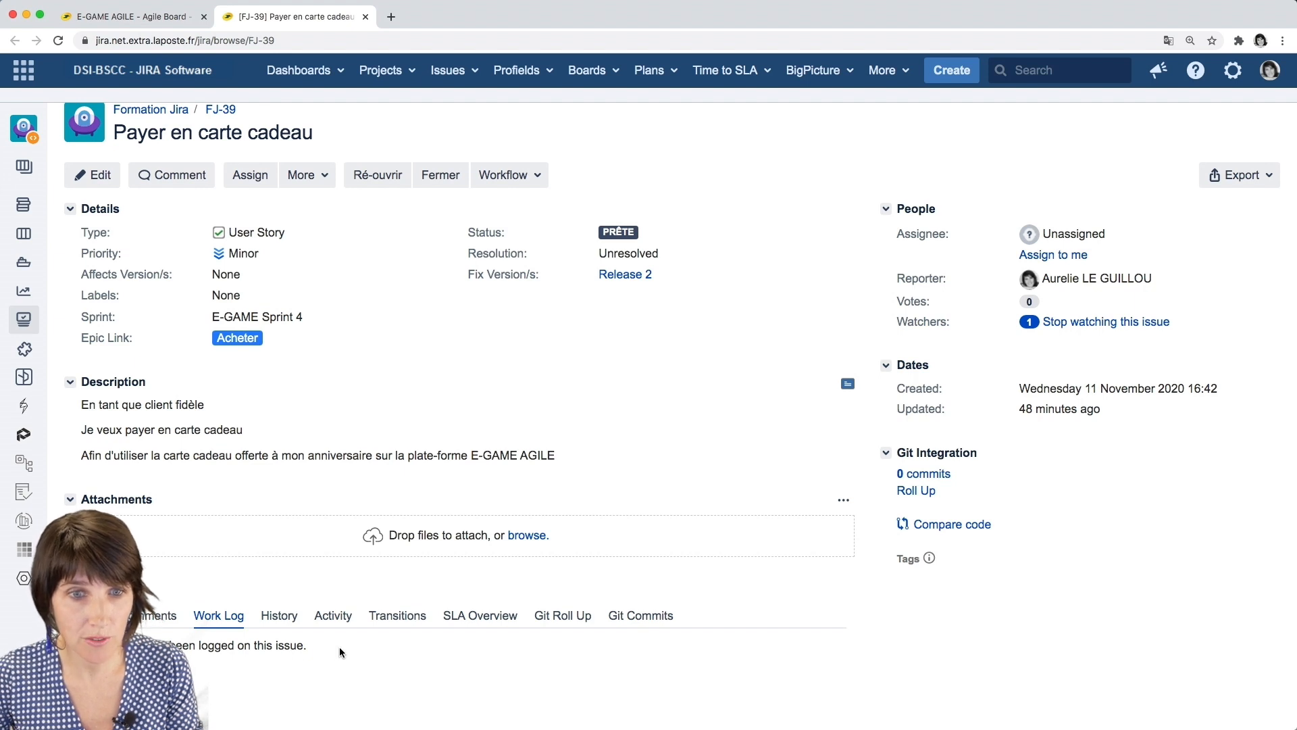
left_click(292, 630)
scroll(289, 622, "down", 2)
scroll(289, 621, "down", 4)
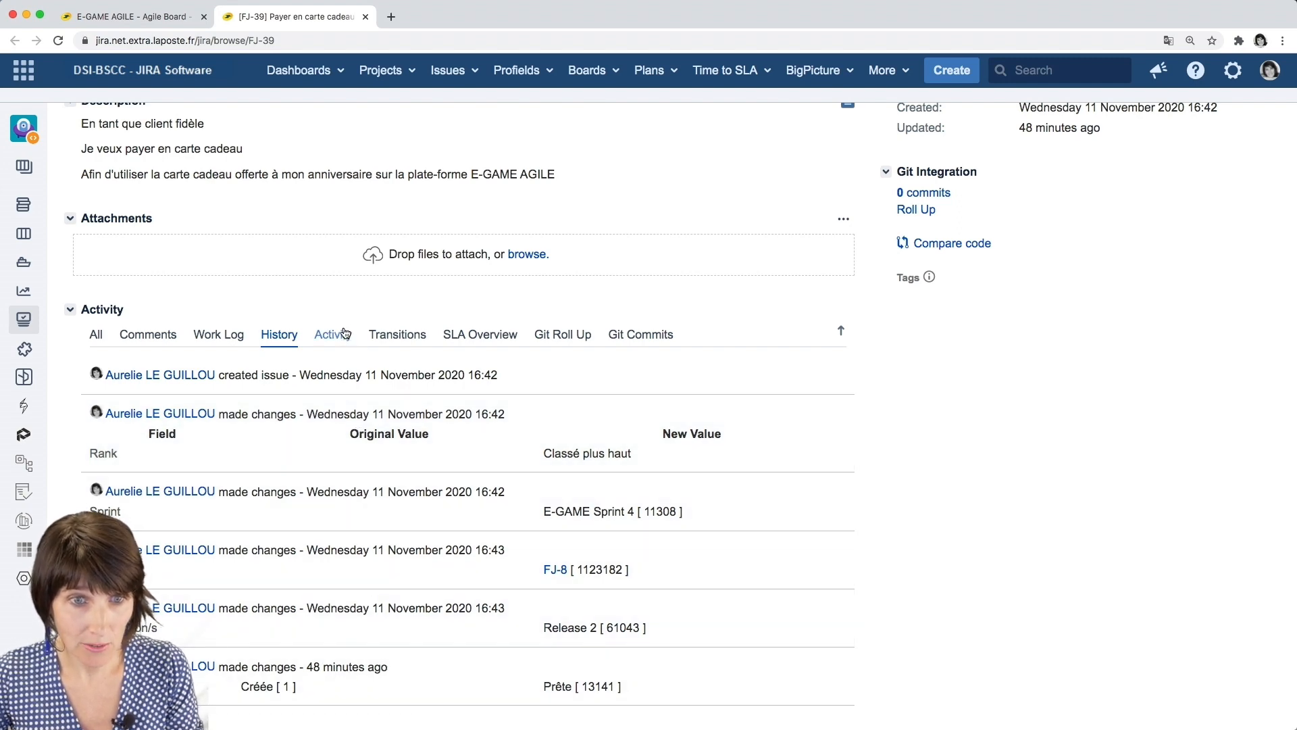
Review the story's activity stream and its status transitions
left_click(339, 333)
scroll(343, 327, "up", 5)
scroll(336, 529, "down", 6)
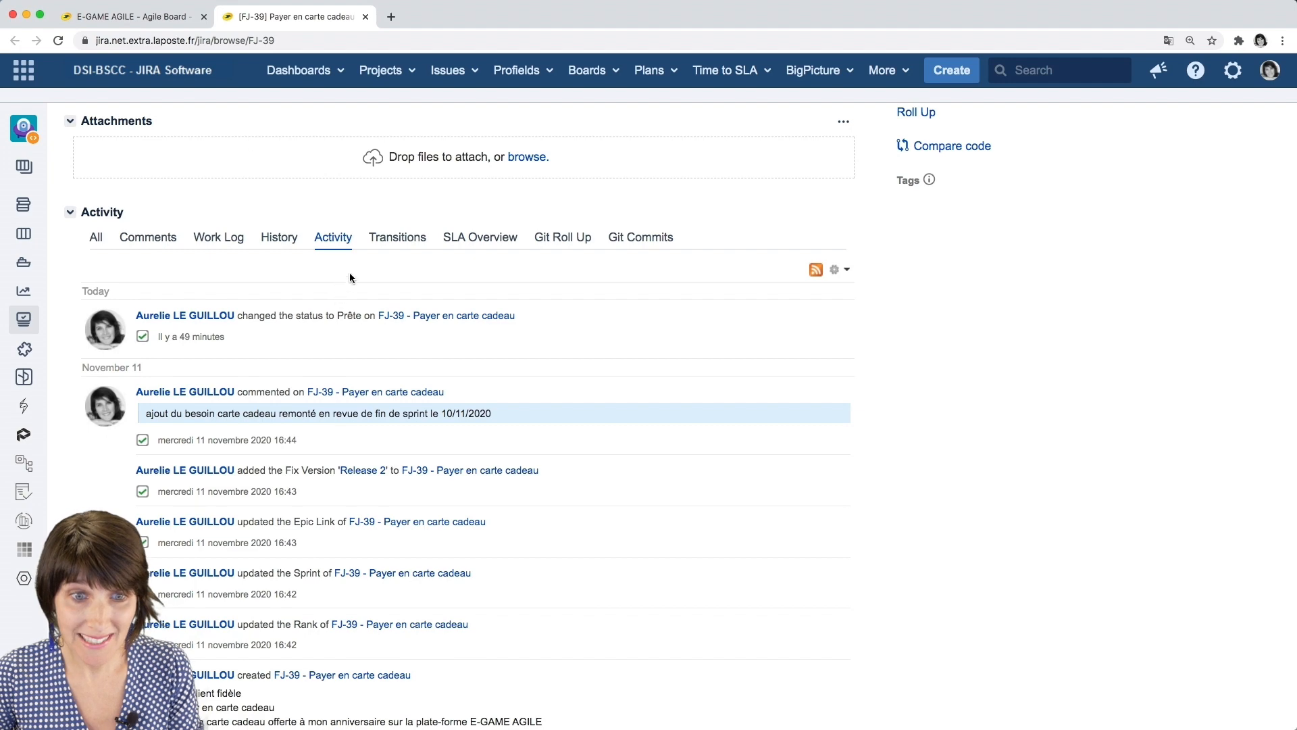
left_click(398, 237)
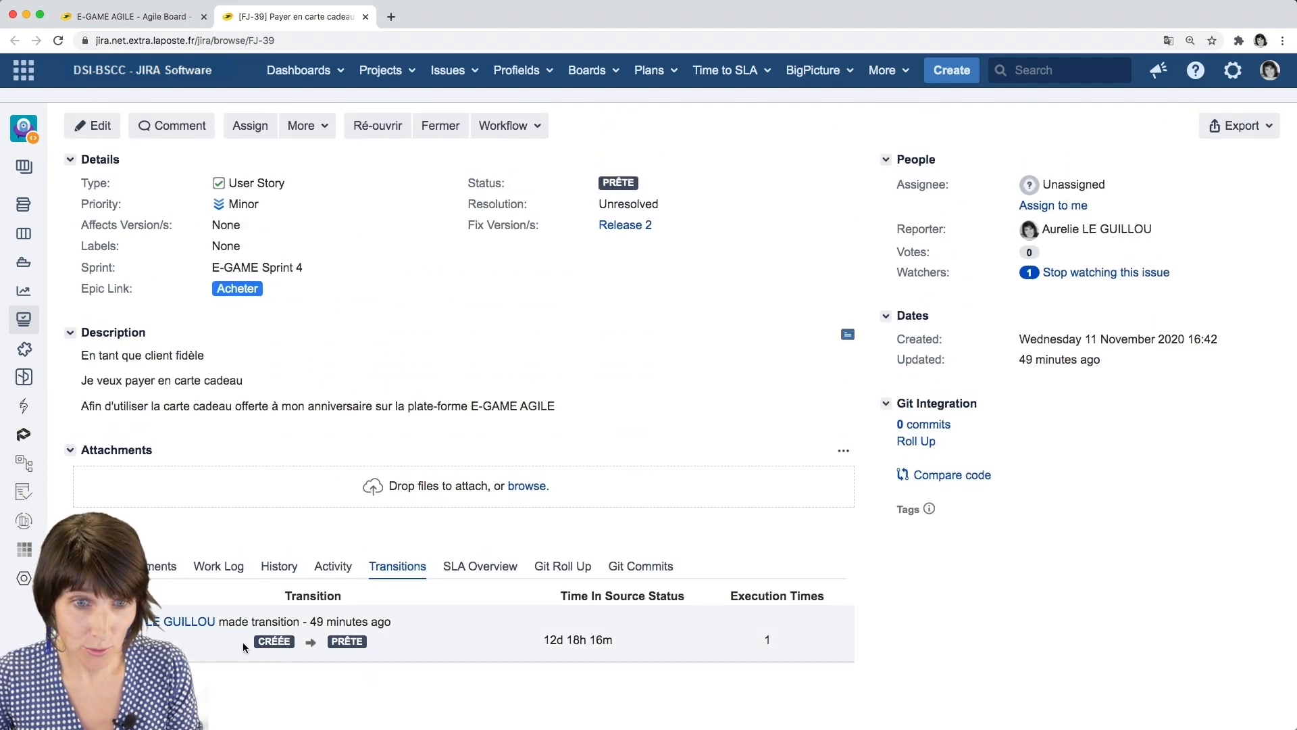
mouse_move(282, 643)
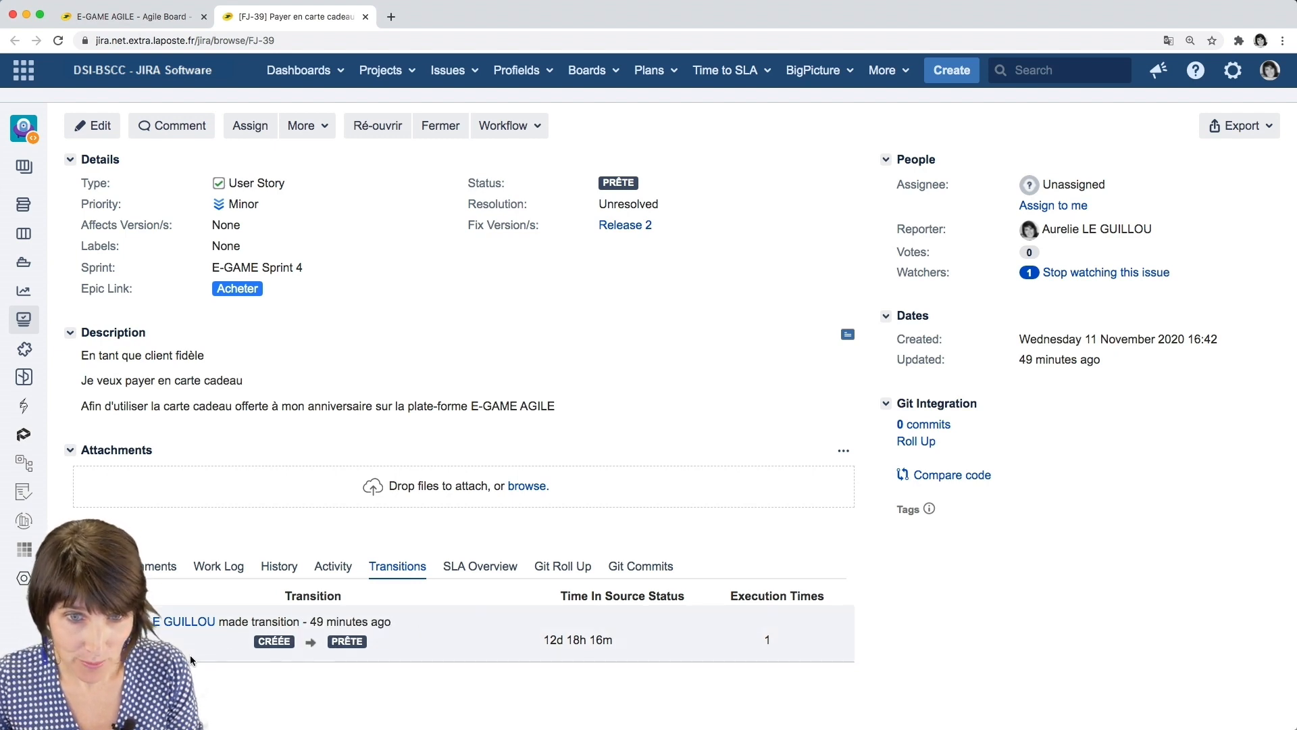
Examine the story's workflow actions, Git commits and additional issue actions without choosing any of them
left_click(530, 126)
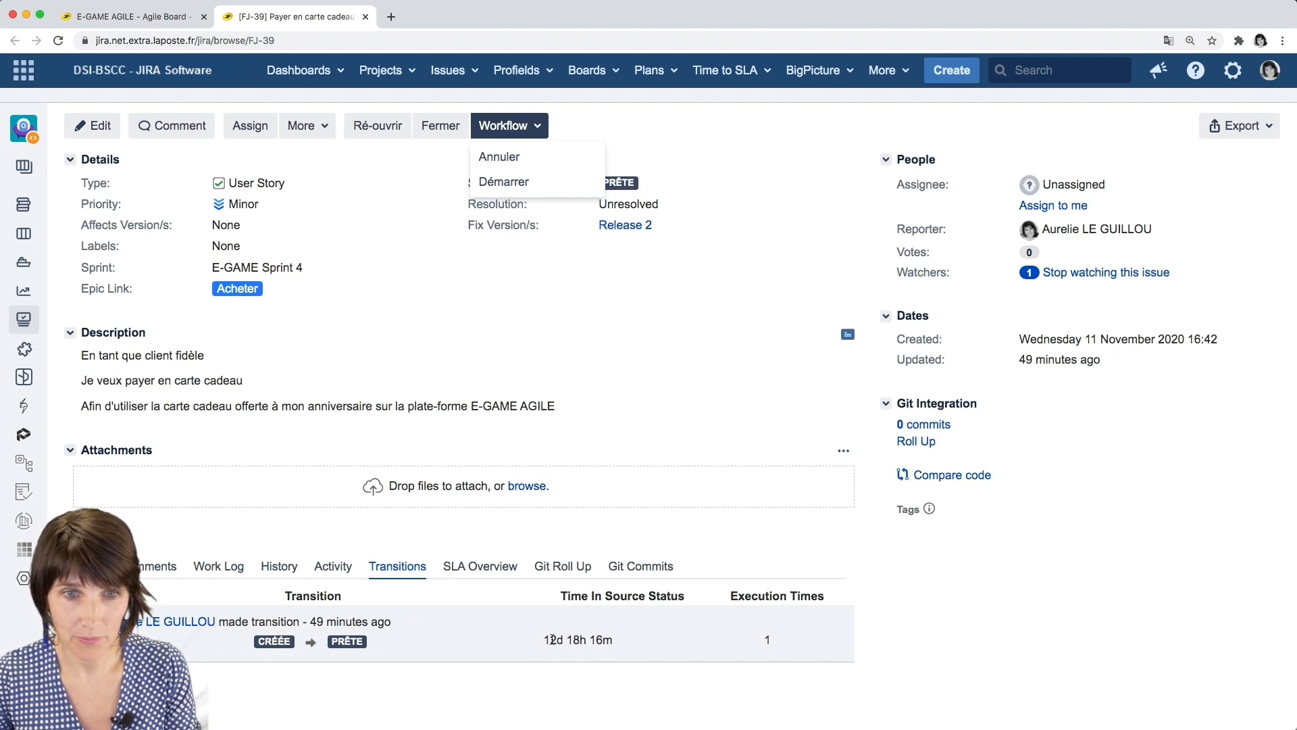
scroll(490, 612, "up", 2)
left_click(636, 631)
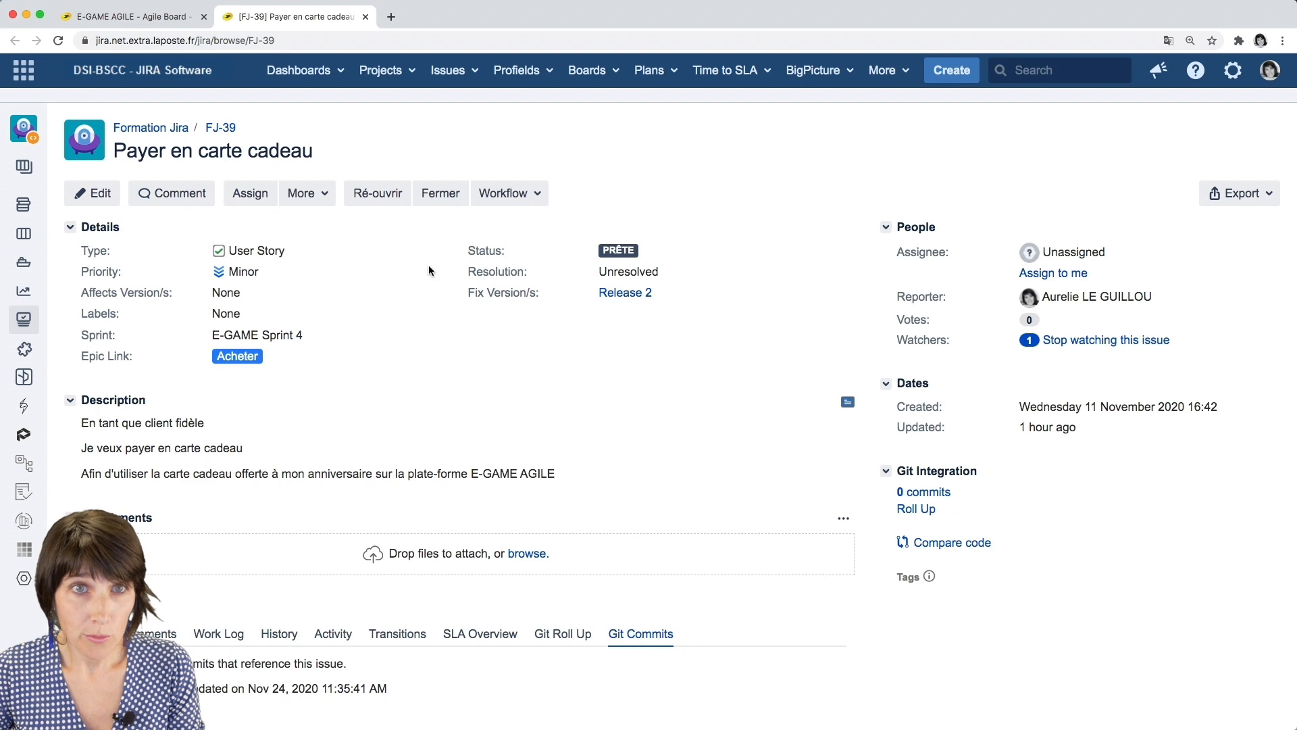
left_click(327, 197)
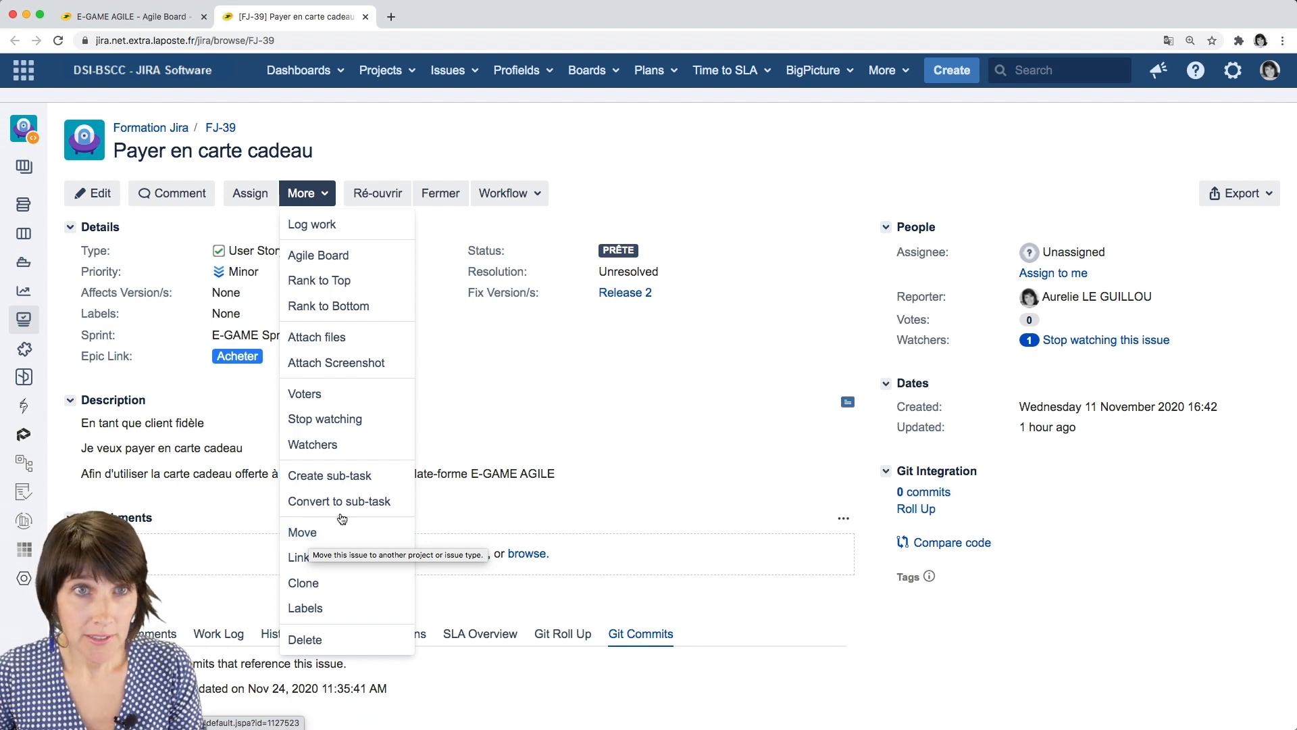
left_click(558, 367)
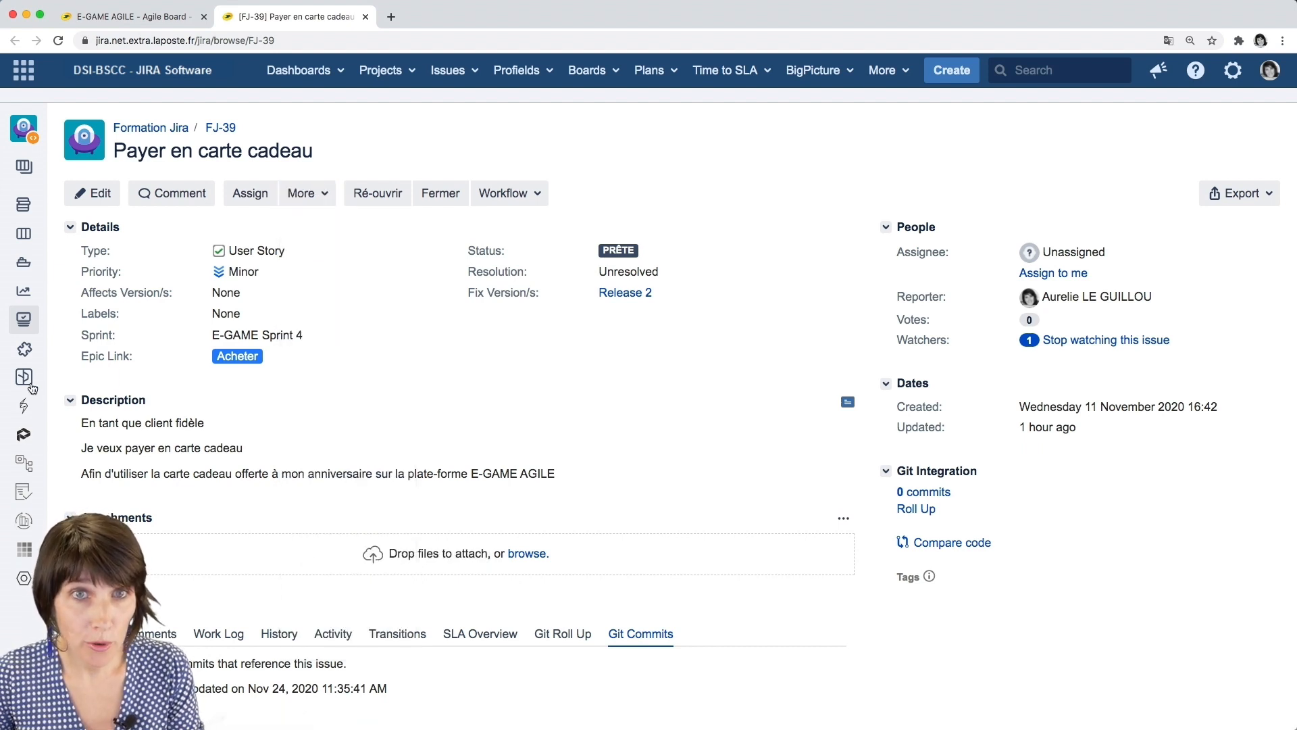
Add a project component Tablette described as "Les tickets dédiés à l'utilisation sur sa tablette", with the component lead as default assignee
left_click(28, 351)
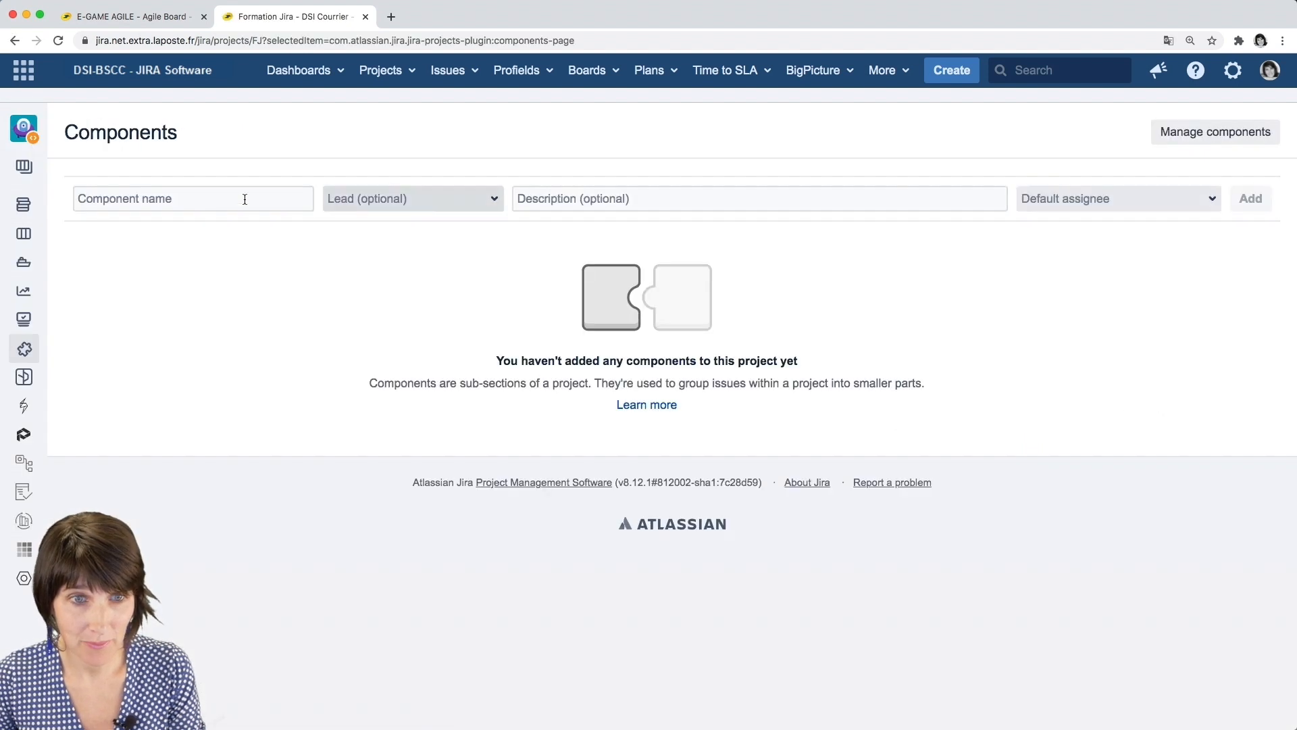
left_click(196, 206)
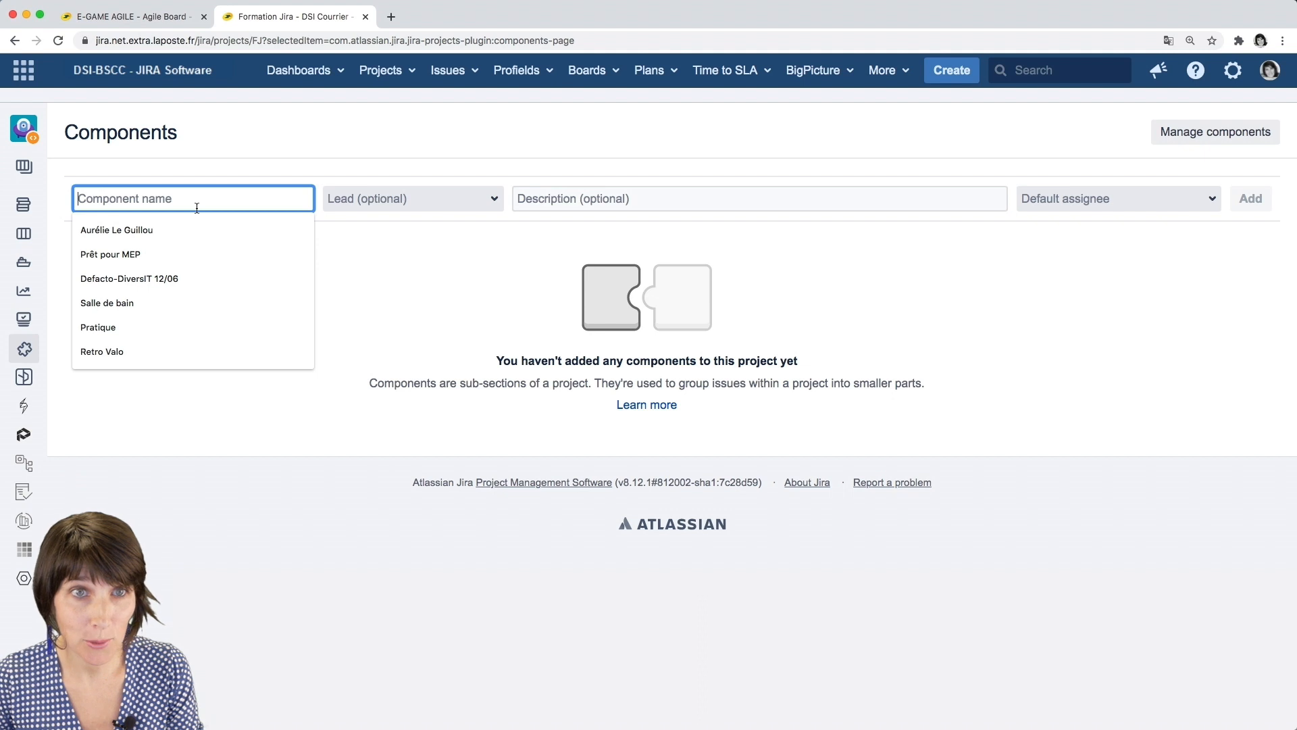
type("Tablette")
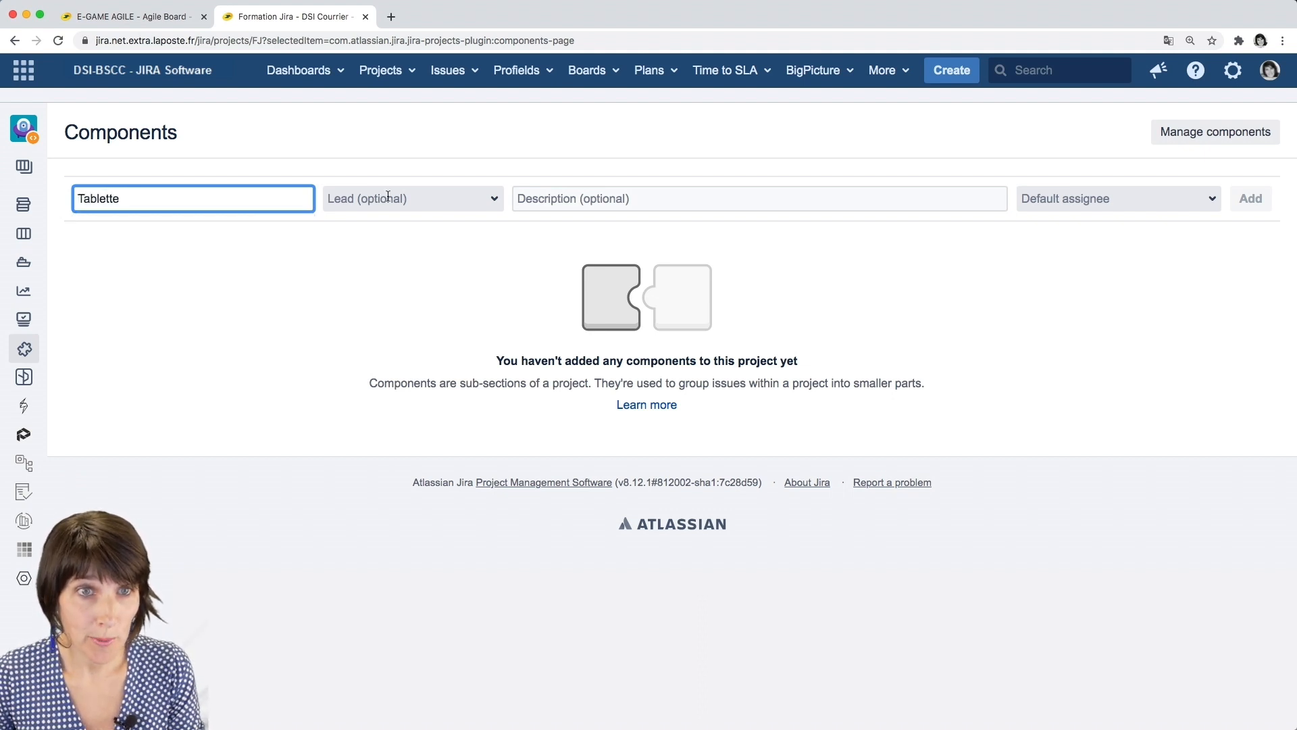
left_click(490, 203)
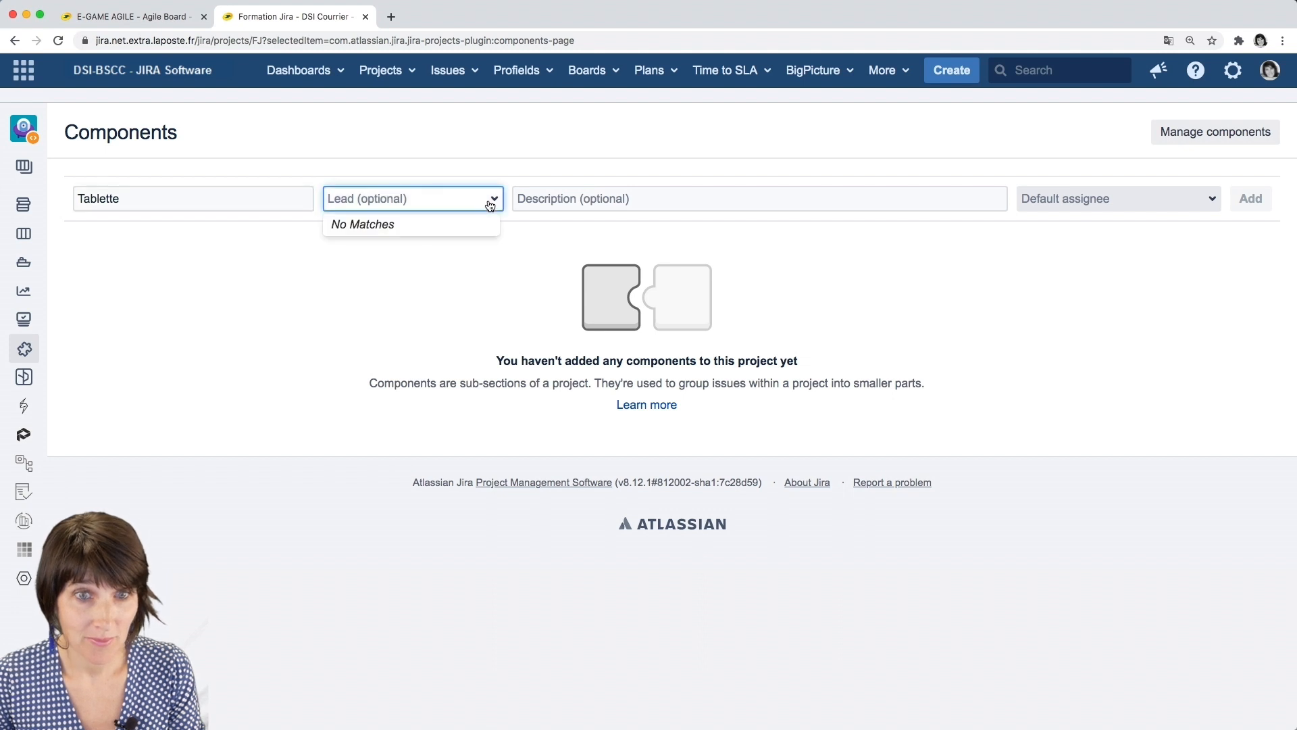
left_click(598, 199)
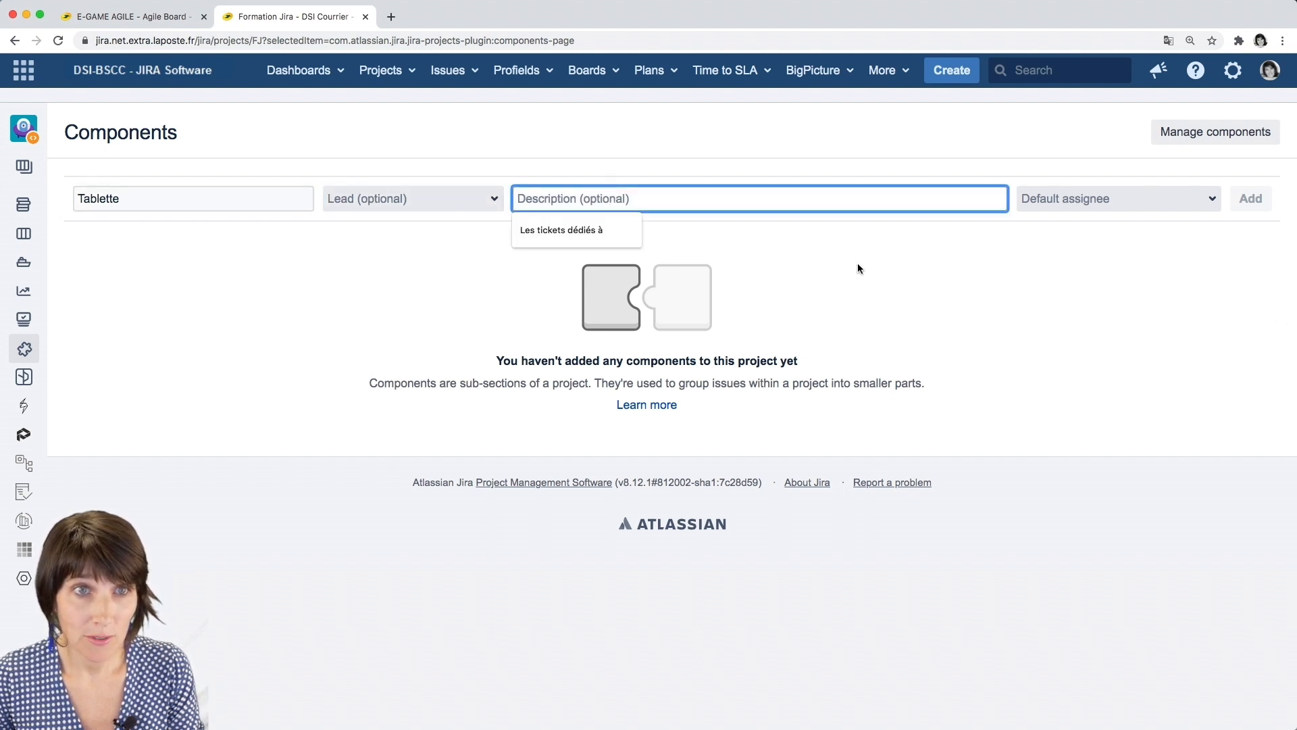
type("Les tickets dédiés à l'utilisation sur sa tablette")
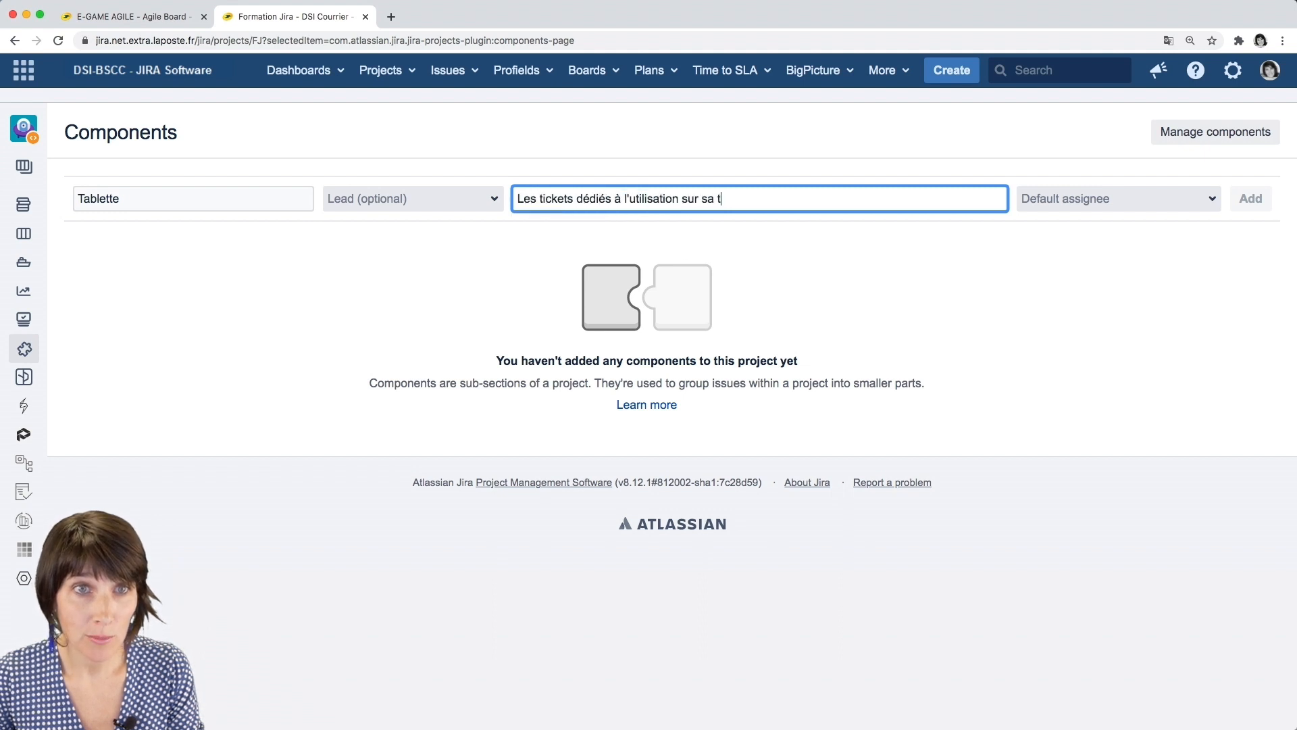
left_click(1213, 199)
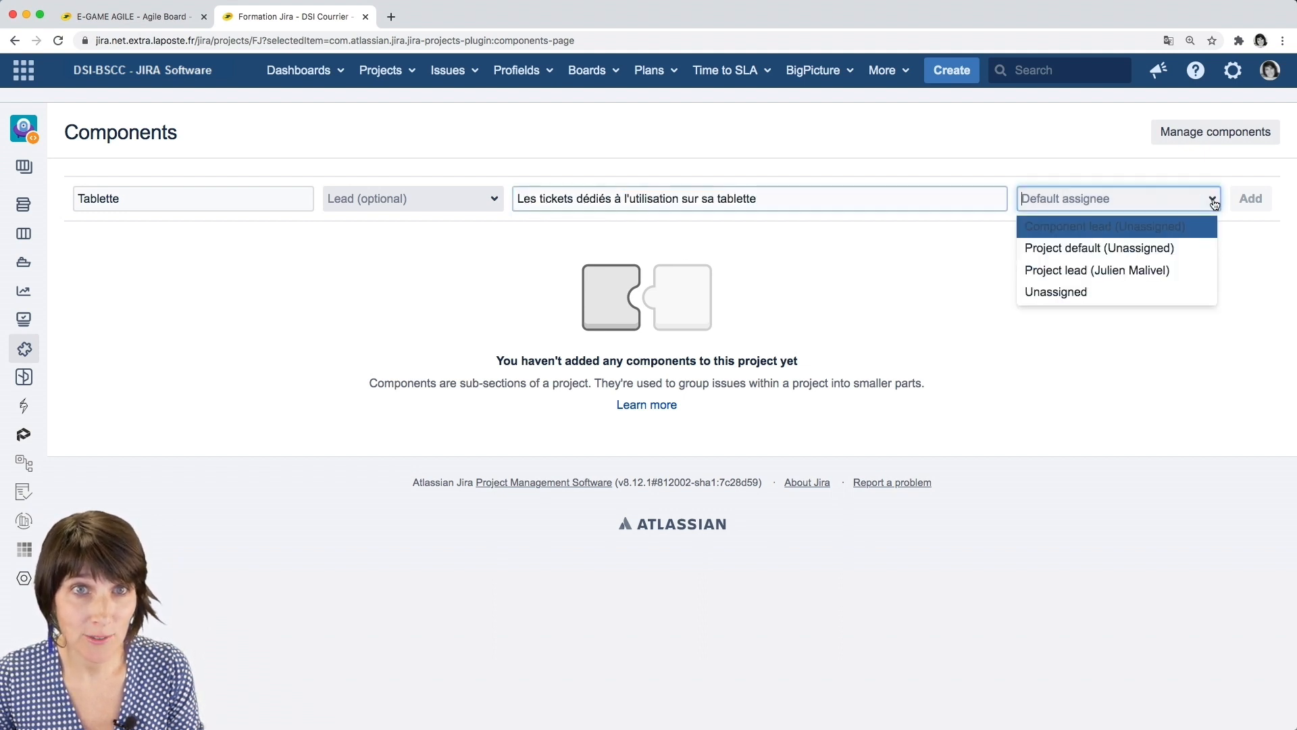
left_click(1192, 232)
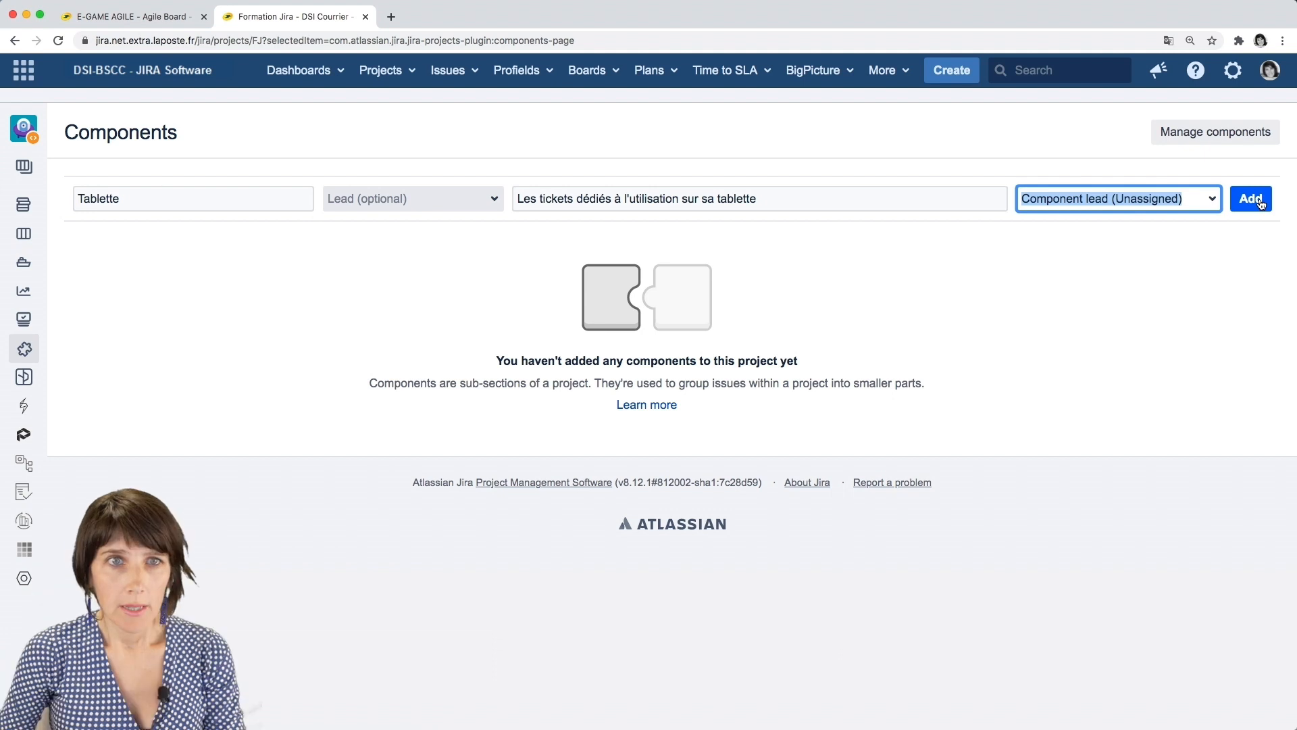
left_click(1258, 200)
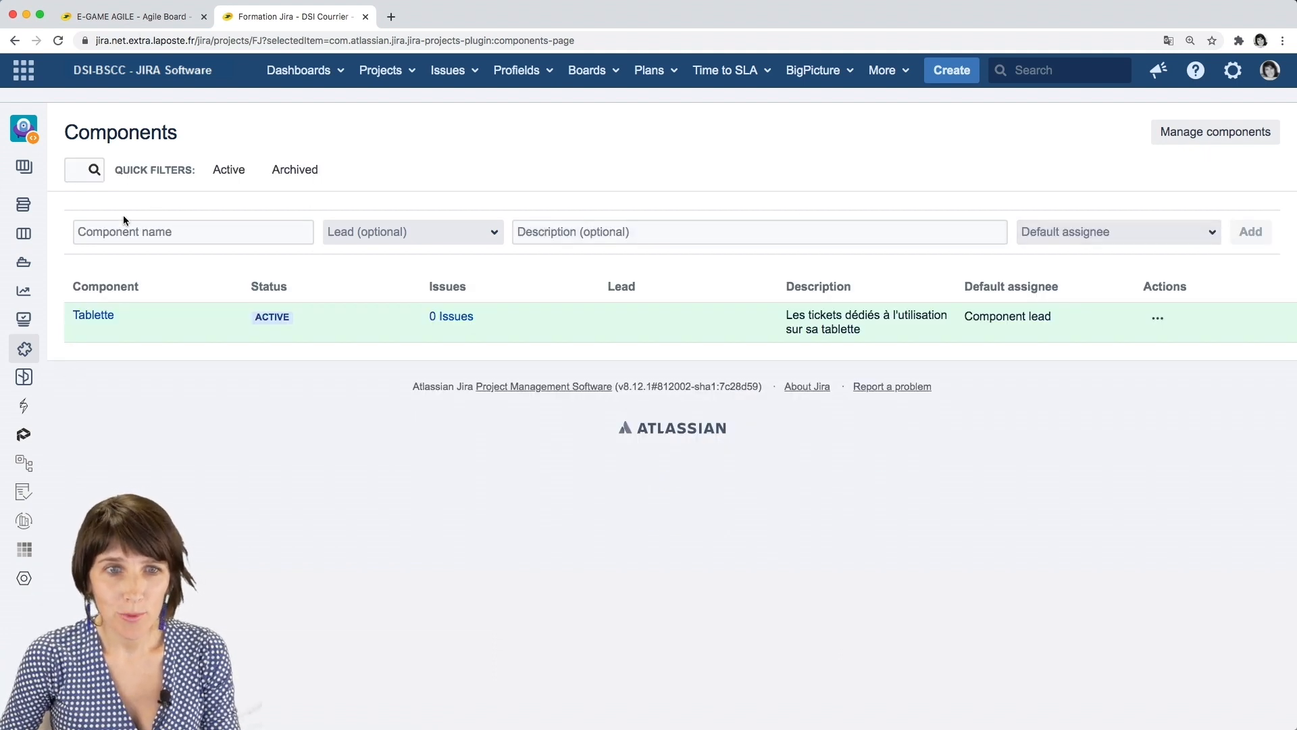
Add a component Smartphone with the description "Les tickets dédiés à l'utilisation sur son téléphone"
left_click(149, 232)
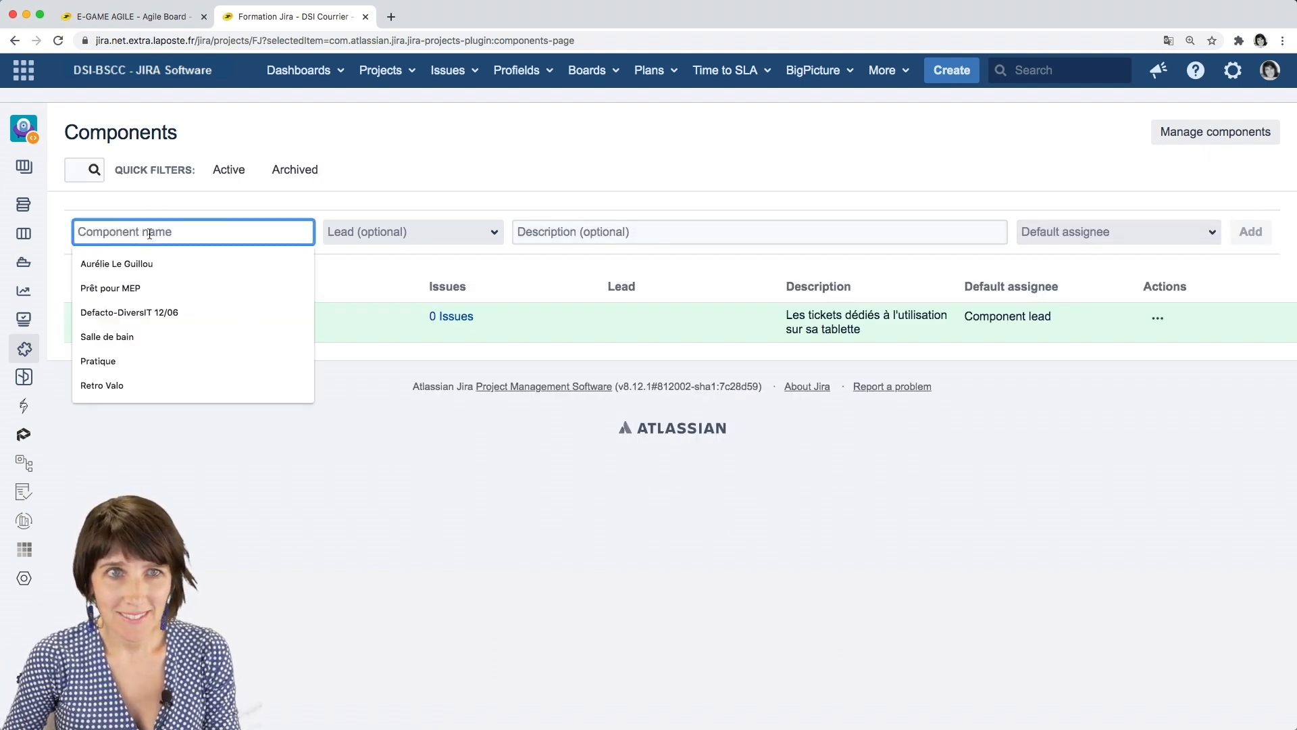
type("SmartphoneLes tickets dédiés à l'utilisation sur sa tablette")
key("BackSpace")
key("BackSpace")
key("BackSpace")
key("BackSpace")
key("BackSpace")
key("BackSpace")
key("BackSpace")
key("BackSpace")
key("BackSpace")
key("BackSpace")
key("BackSpace")
type("son téléphone")
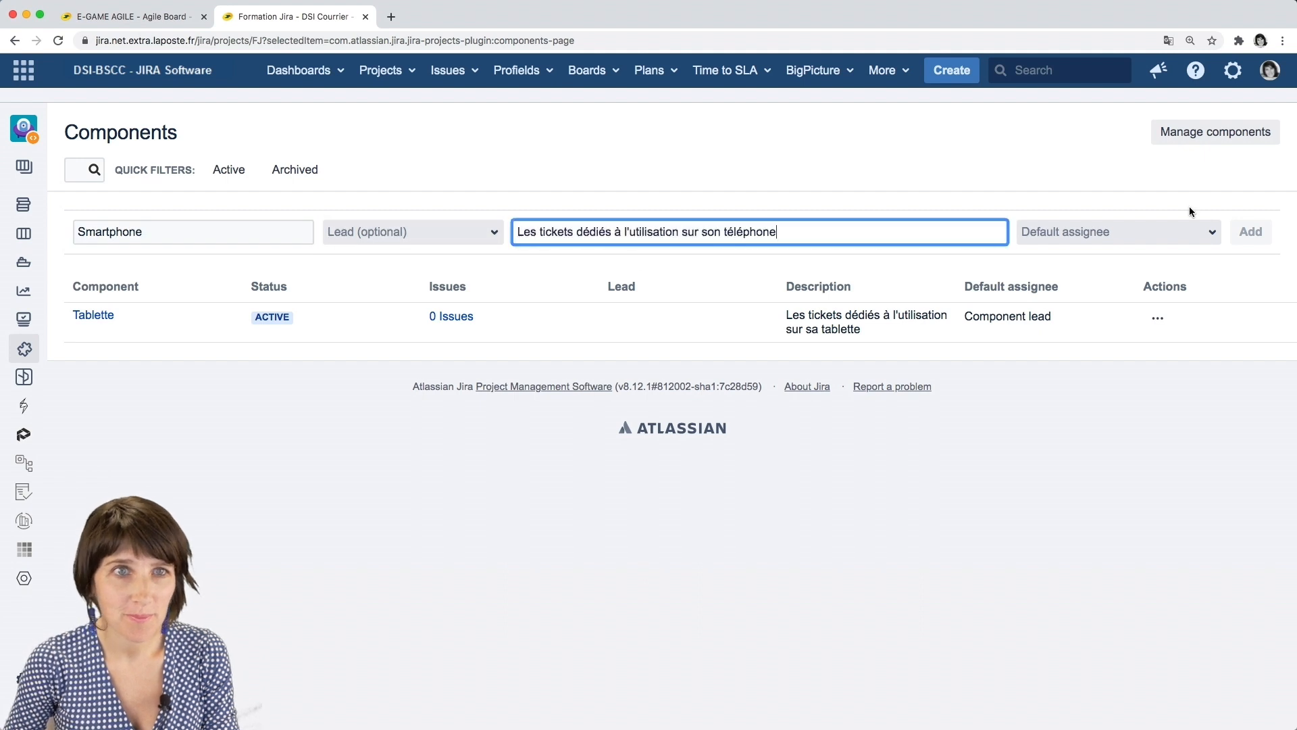
key("Return")
Add a component Ordinateur with the description "Les tickets dédiés à l'utilisation sur son ordinateur"
type("Ordinateur")
key("Tab")
key("Tab")
type("Les tickets dédiés à l'utilisation sur son ordinateur")
key("Return")
Return to the project backlog and locate the stories of E-GAME Sprint 3
left_click(24, 205)
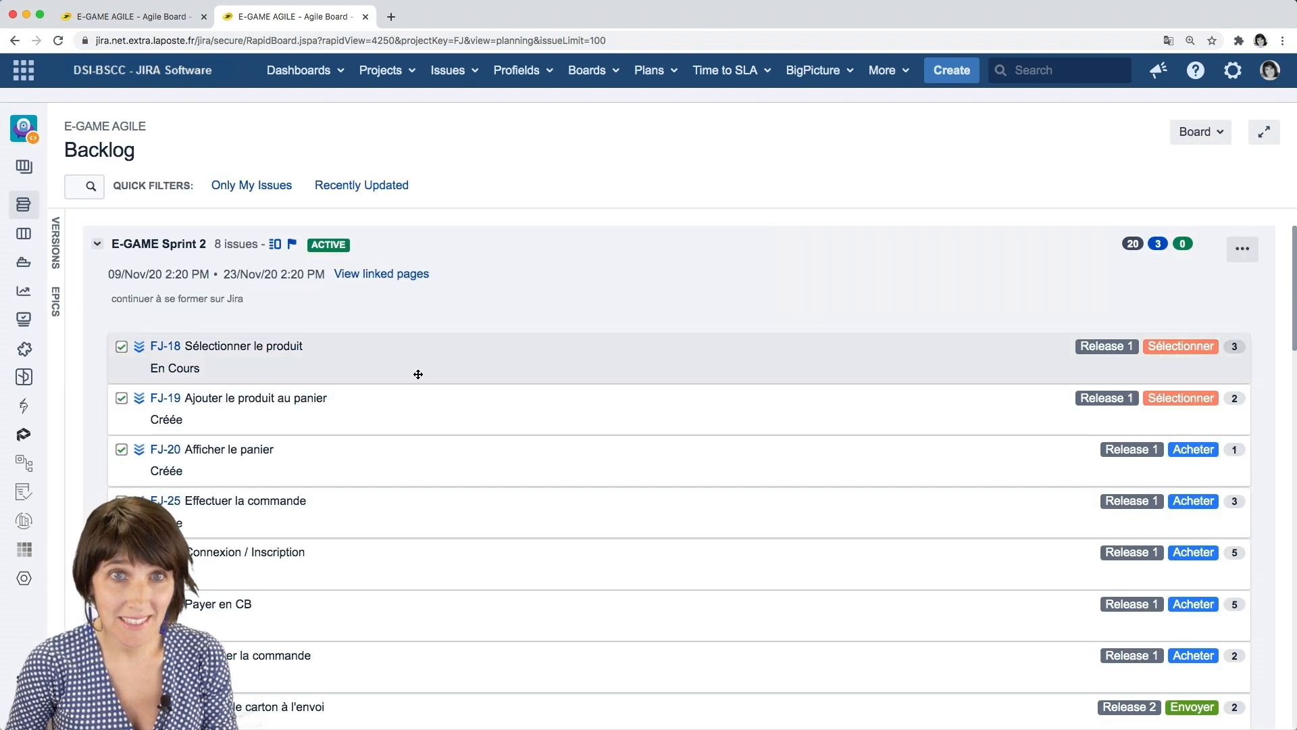
left_click_drag(420, 362, 419, 373)
scroll(418, 373, "down", 10)
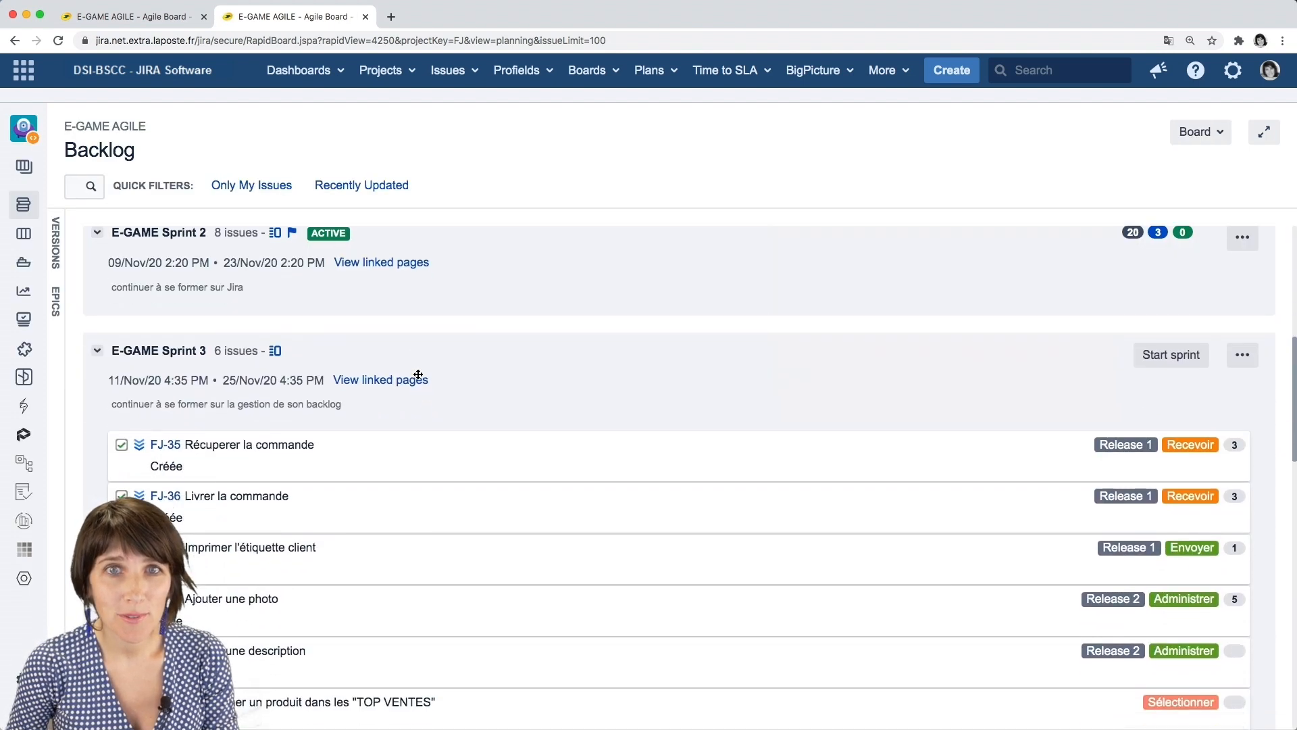
Open the E-GAME Sprint 3 story "Rechercher un produit dans les TOP VENTES" and assign it the component Ordinateur
scroll(418, 374, "down", 2)
left_click_drag(418, 374, 218, 587)
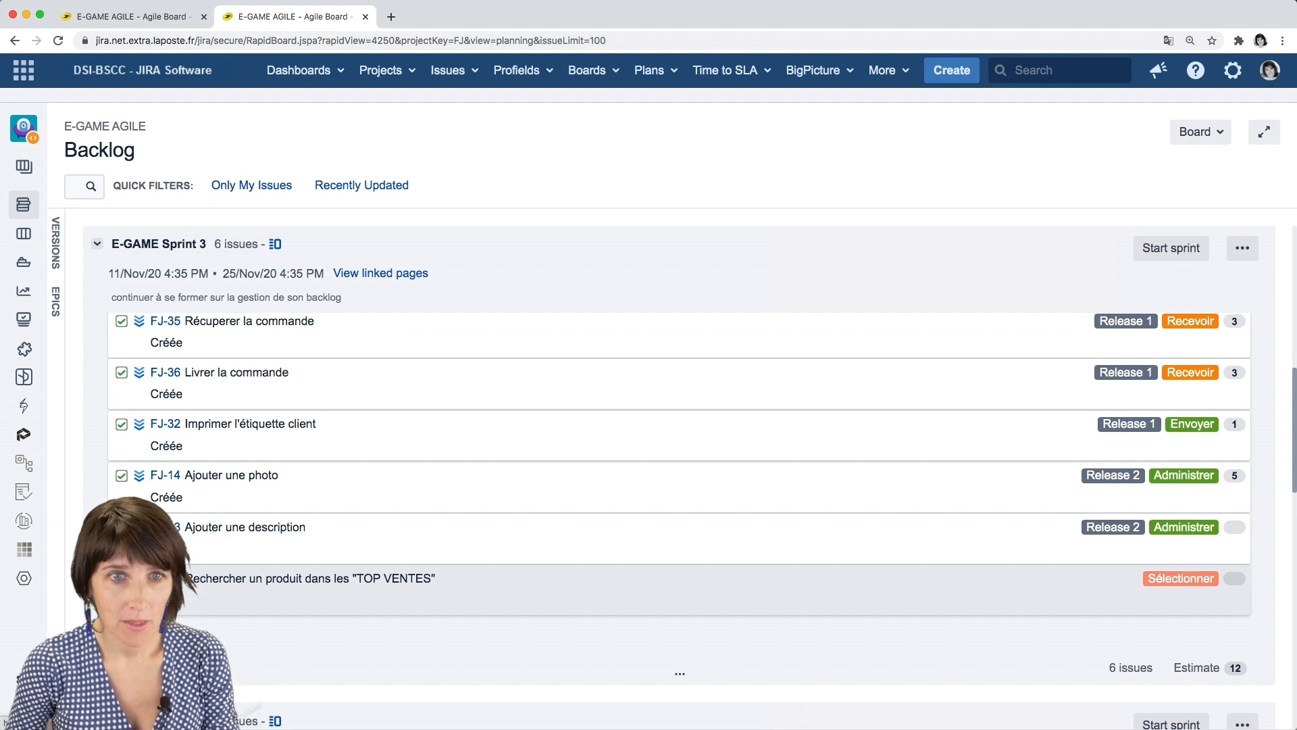
left_click_drag(218, 586, 223, 582)
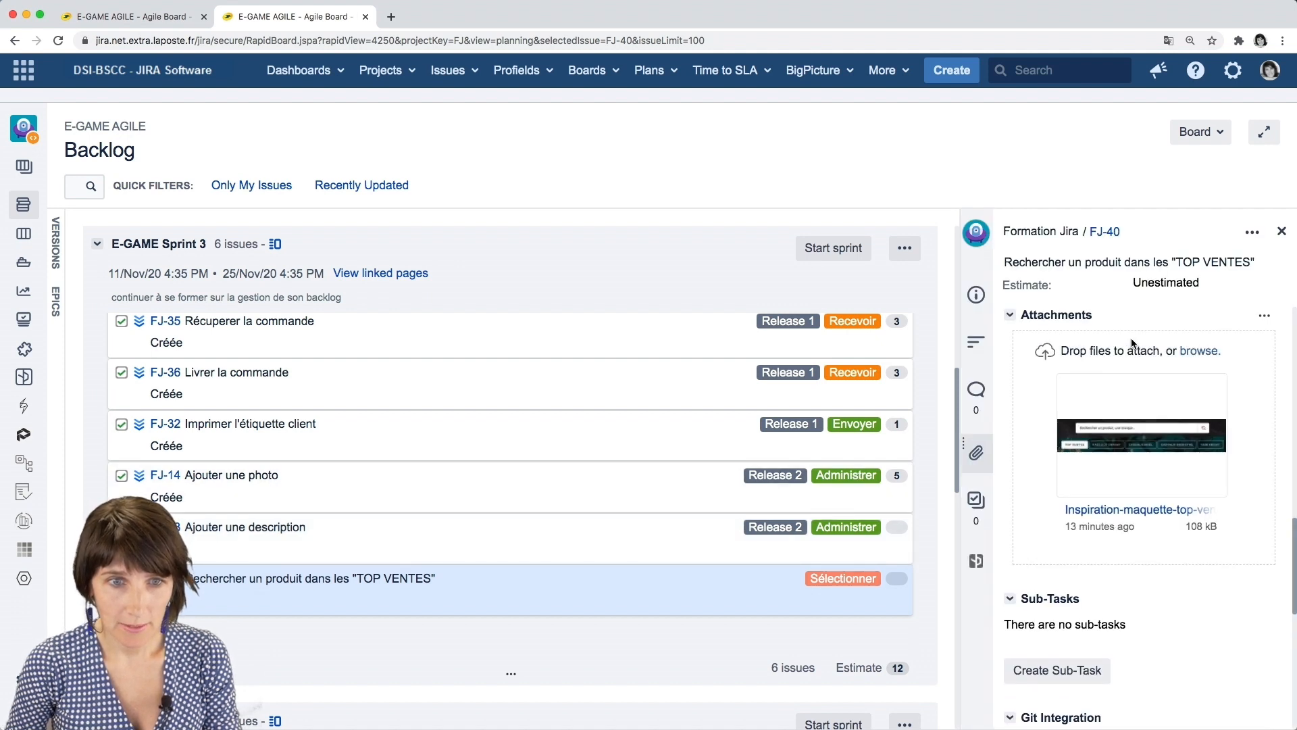
scroll(1133, 343, "up", 5)
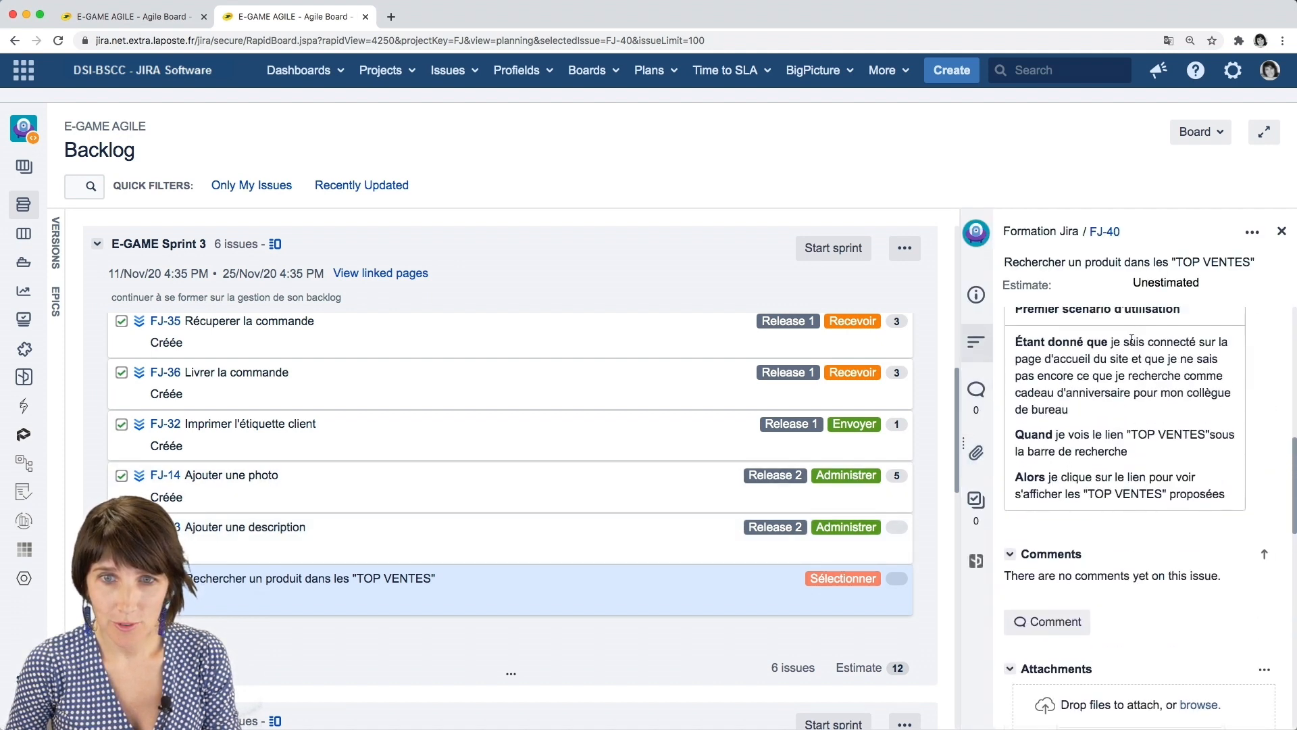
scroll(1132, 340, "up", 10)
scroll(1132, 340, "up", 4)
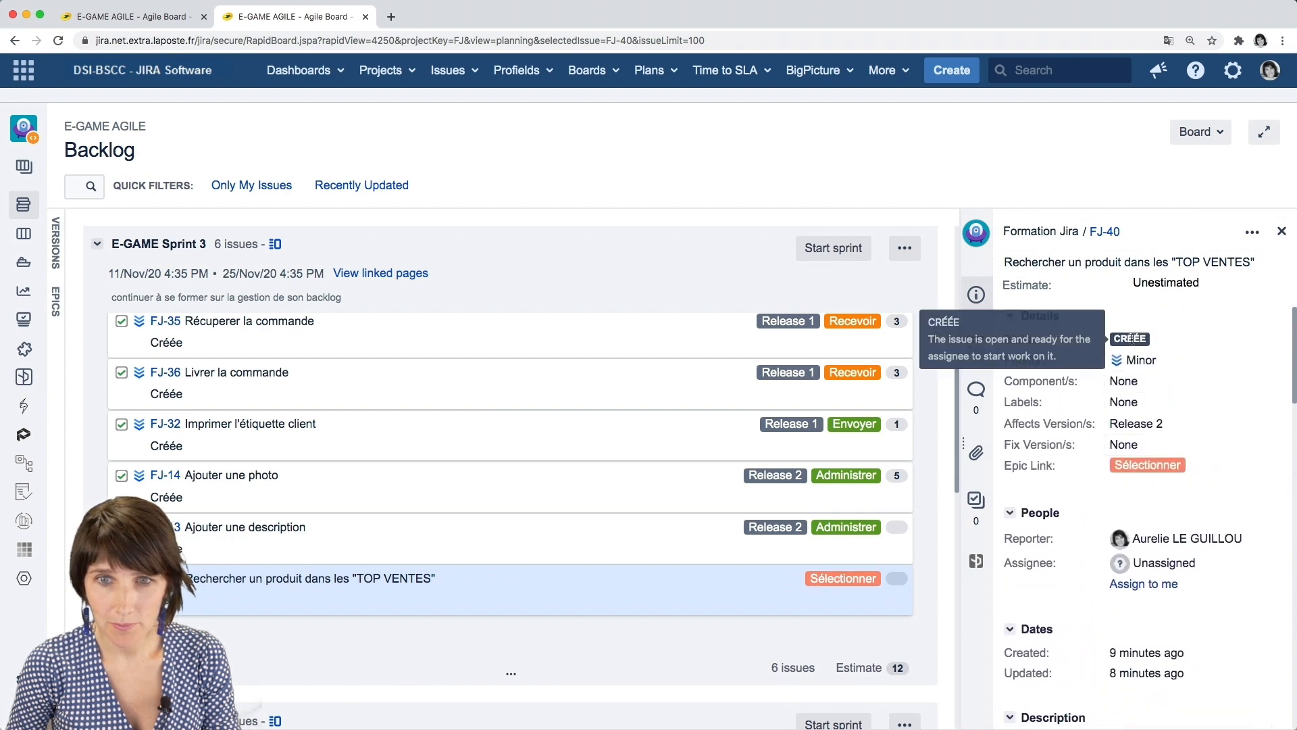
left_click(1160, 385)
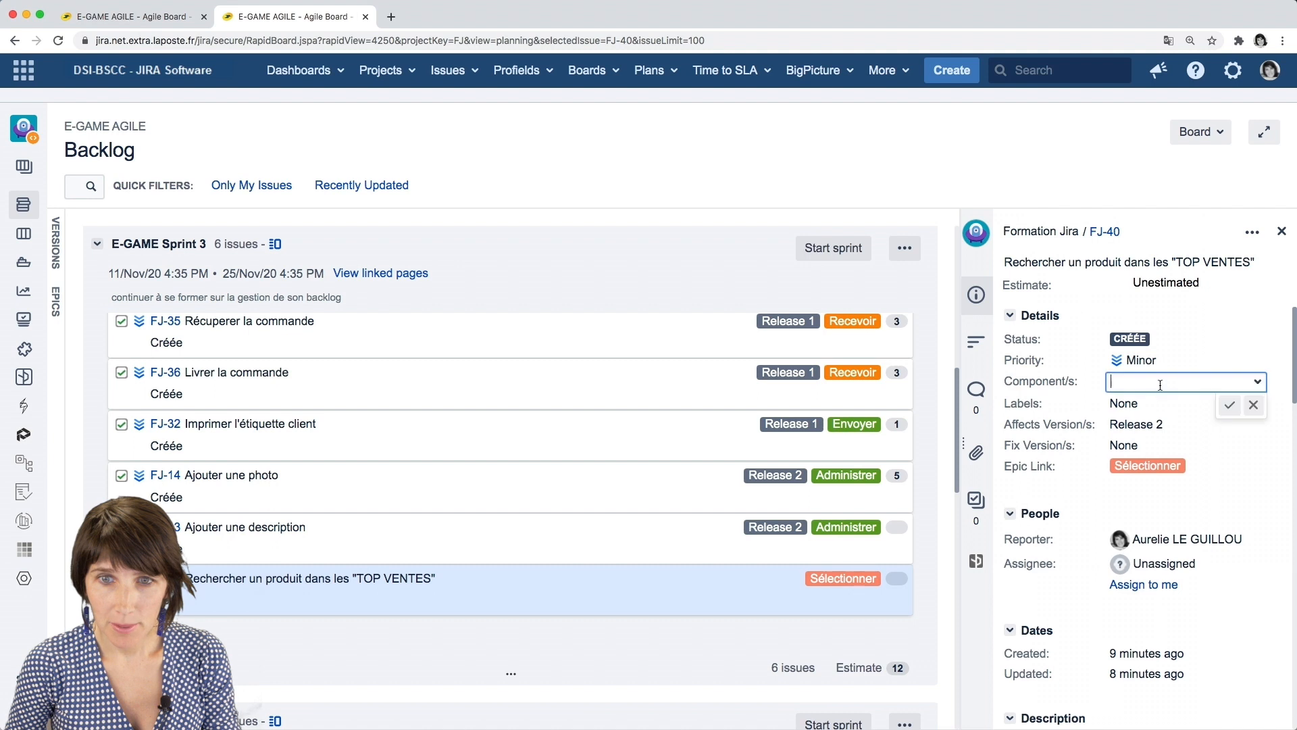
left_click(1259, 384)
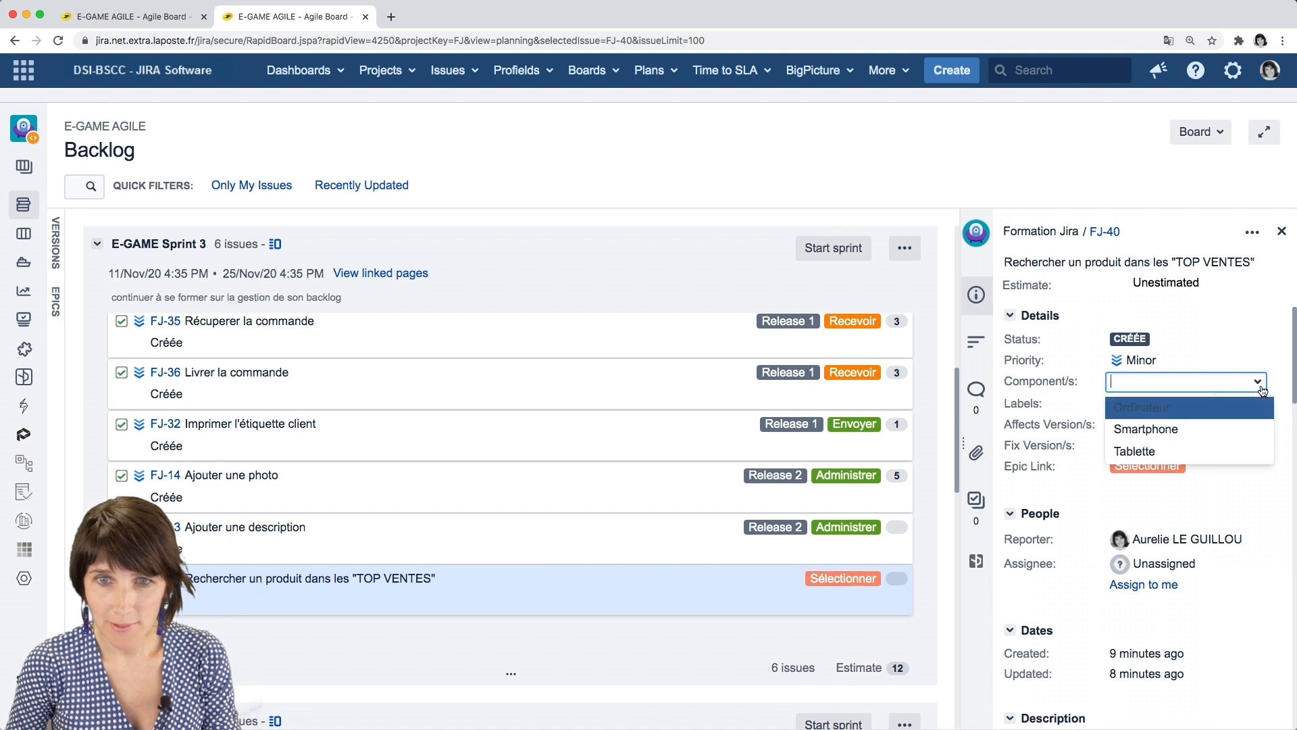
left_click(1230, 408)
Check the issues assigned to each component in the project's component list, and return to the backlog
left_click(27, 353)
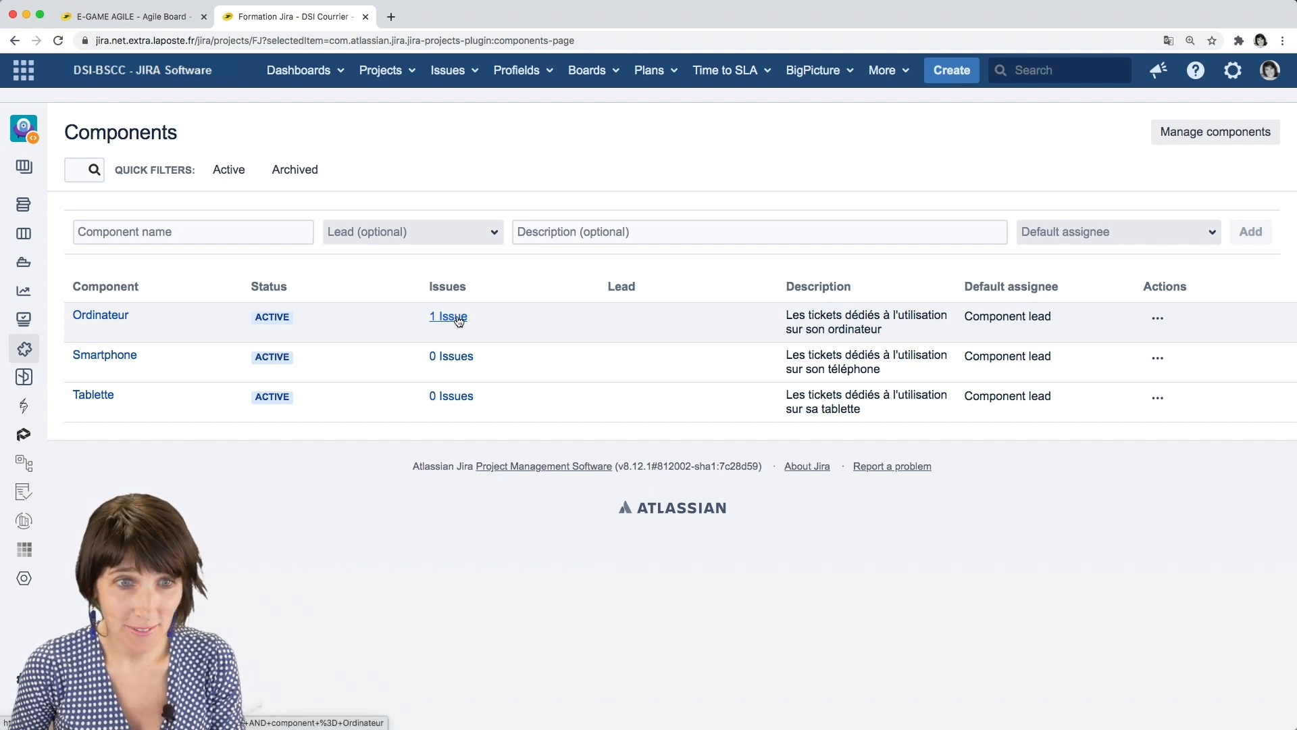
left_click(24, 205)
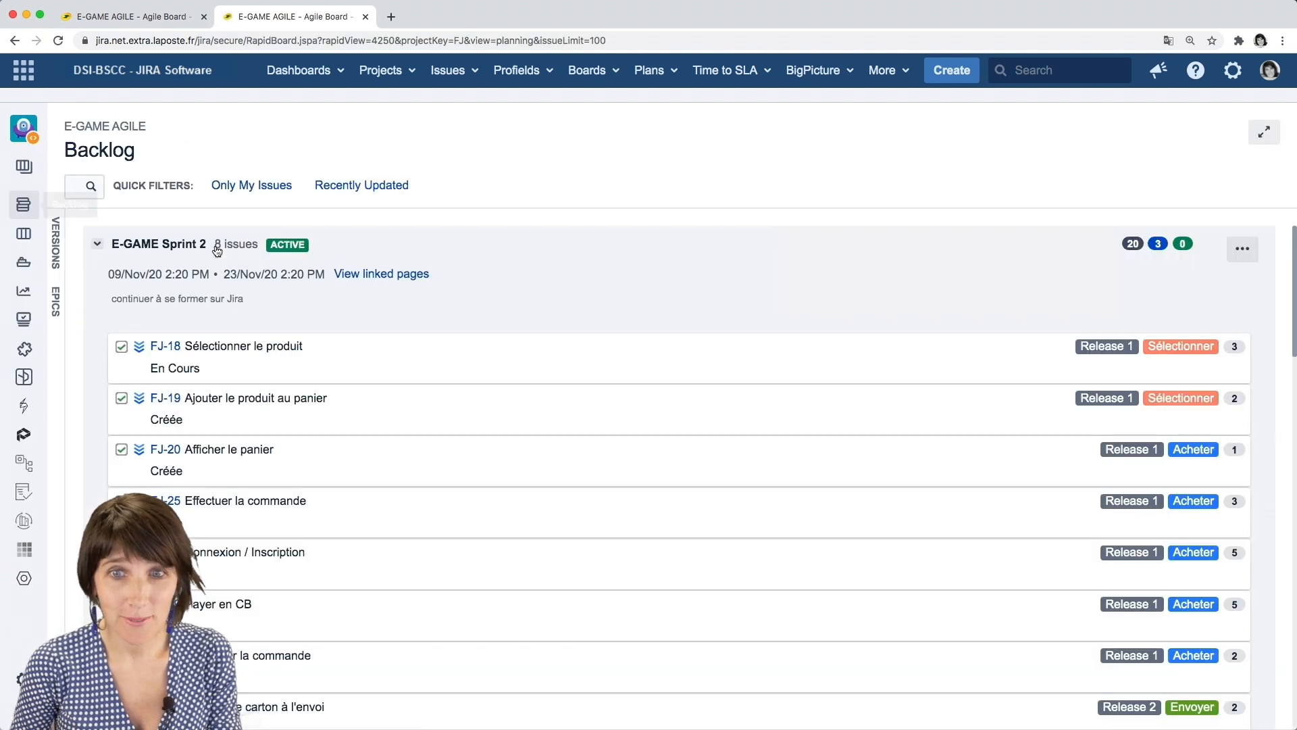